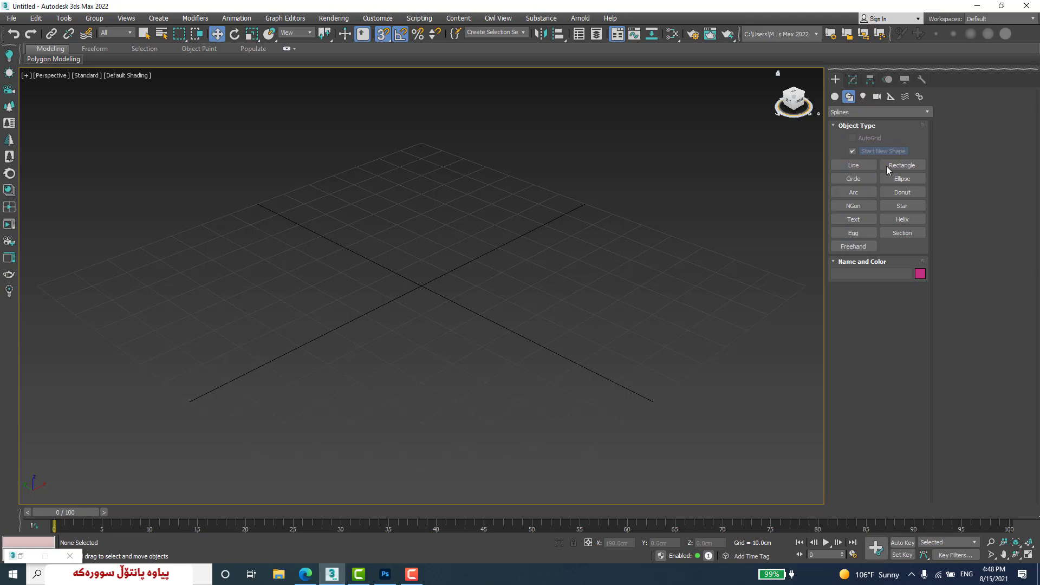
- Draw a rectangle spline about 120 cm long and 80 cm wide from the origin in the Top view, and return to Perspective
click(853, 82)
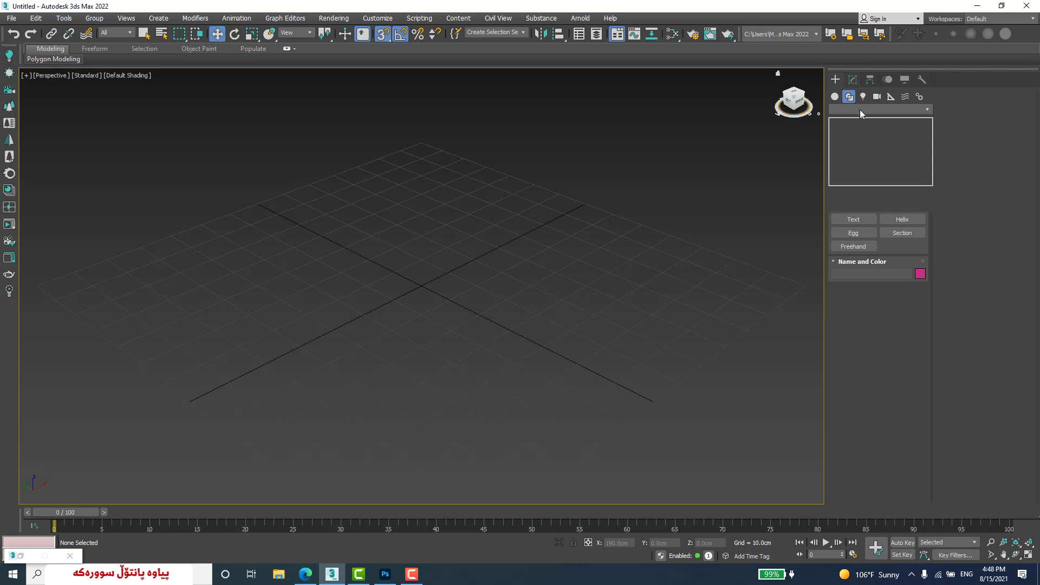
click(840, 78)
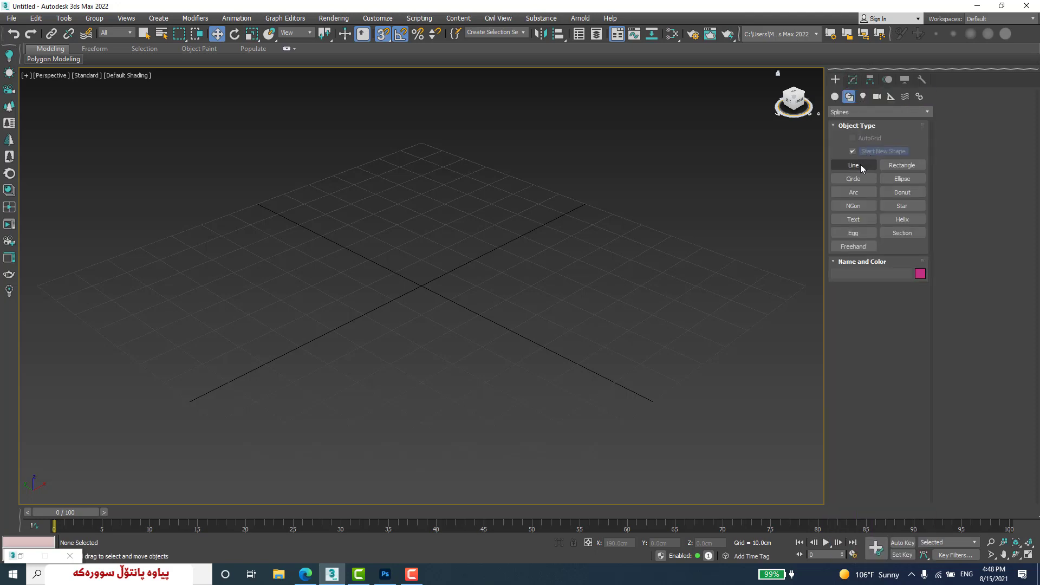
click(896, 164)
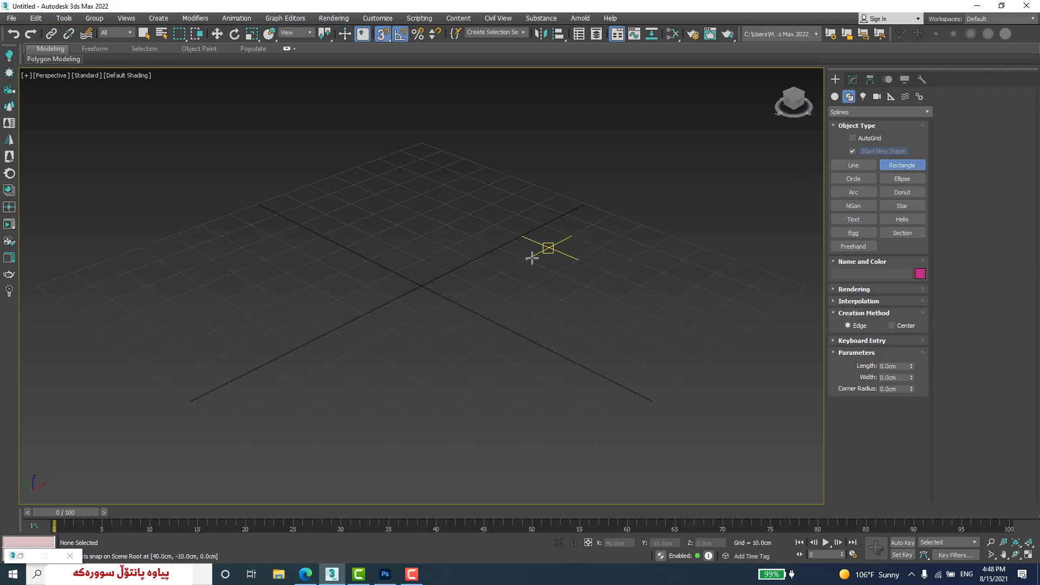
key(t)
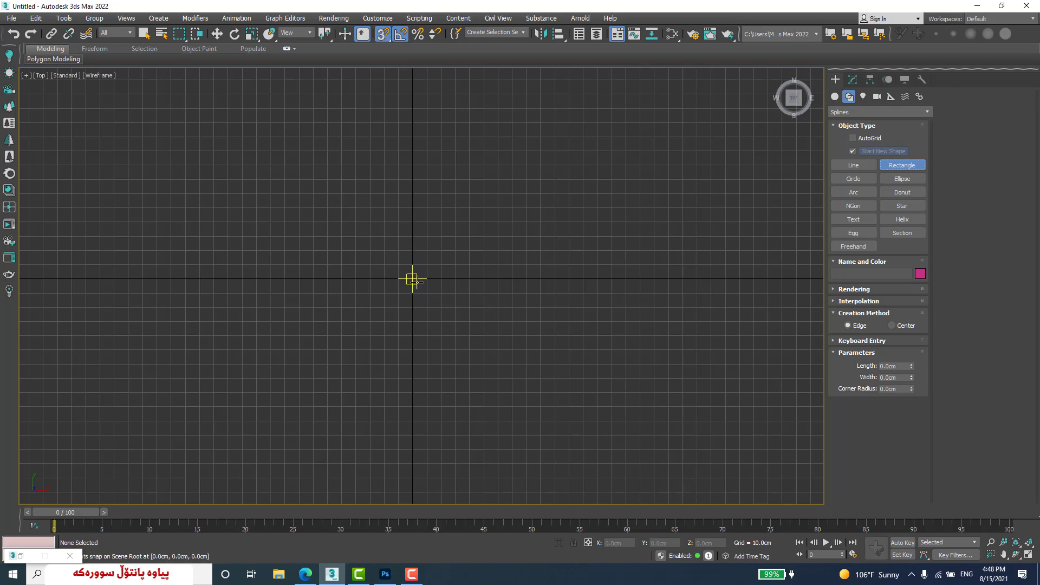
drag(412, 278, 529, 111)
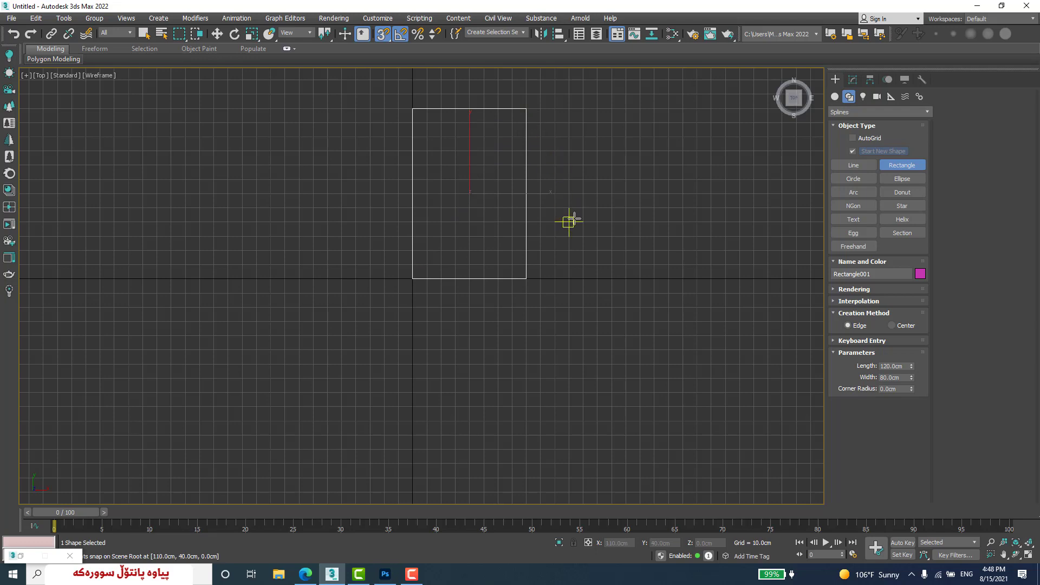
key(p)
scroll(452, 309, down, 5)
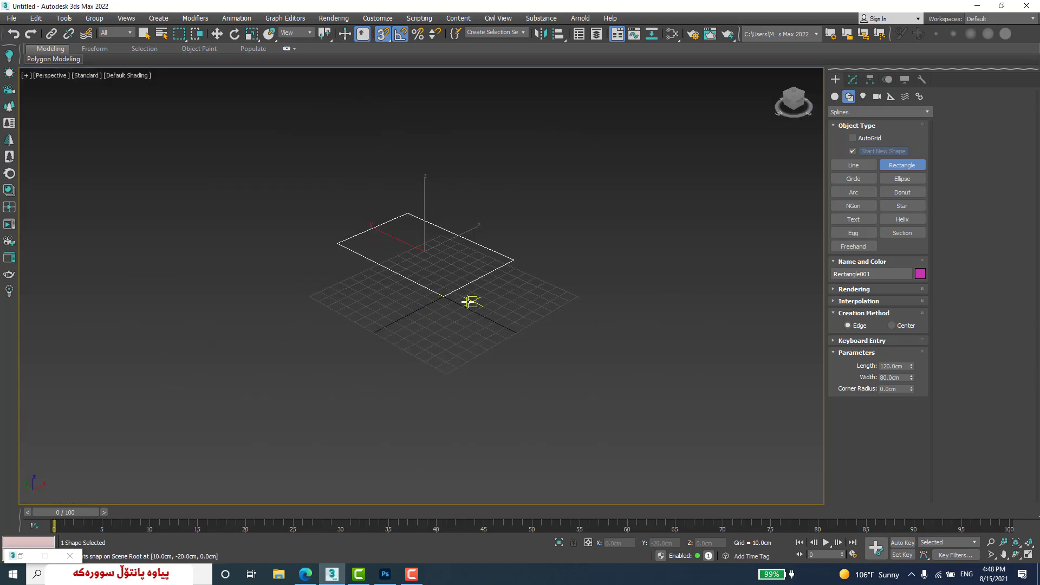
scroll(471, 301, up, 1)
- Turn off snapping and move the rectangle to the world origin by resetting its X and Y position to 0
key(w)
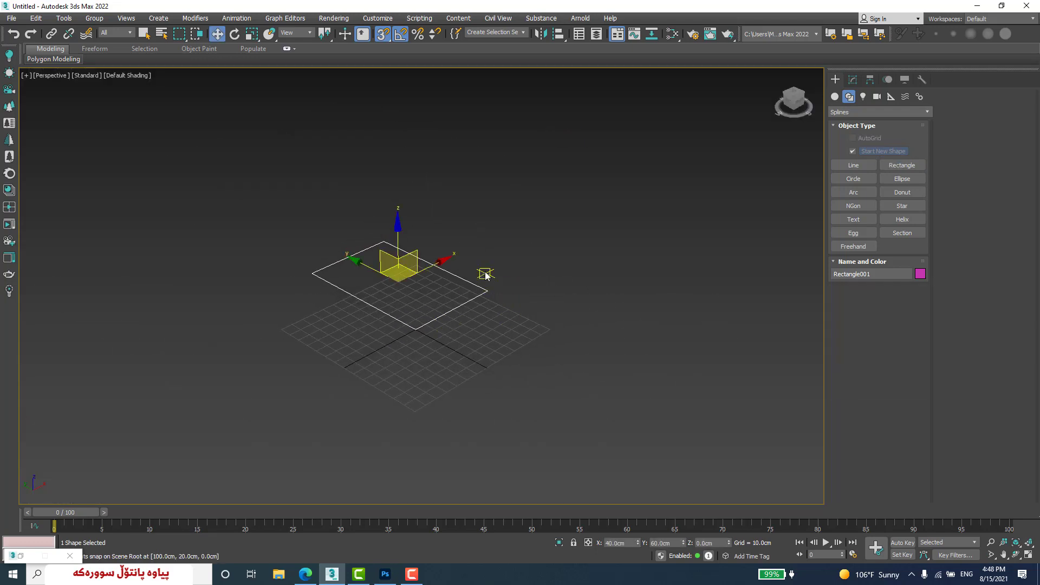
key(s)
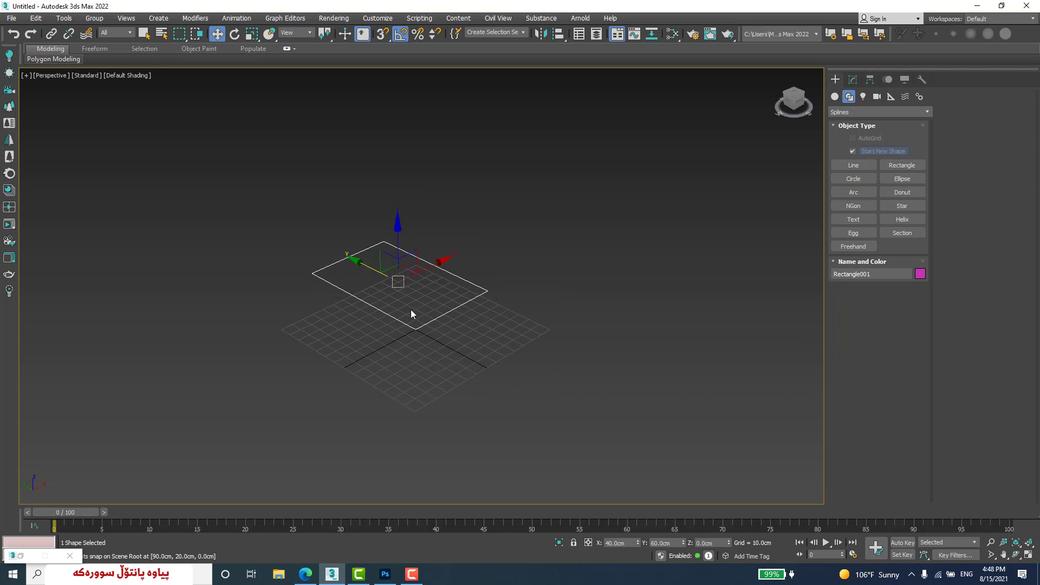
right_click(638, 542)
right_click(684, 543)
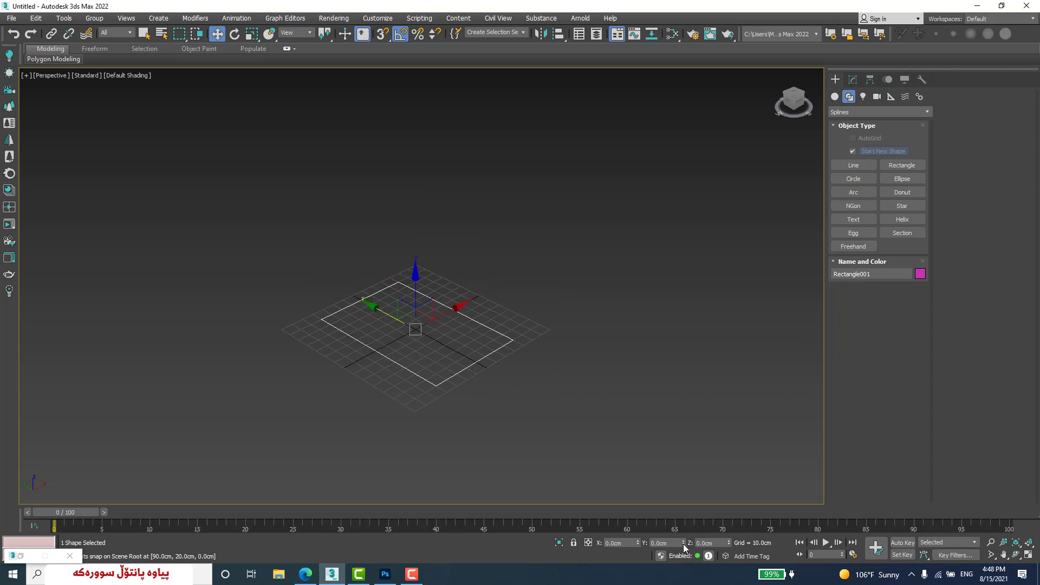
key(z)
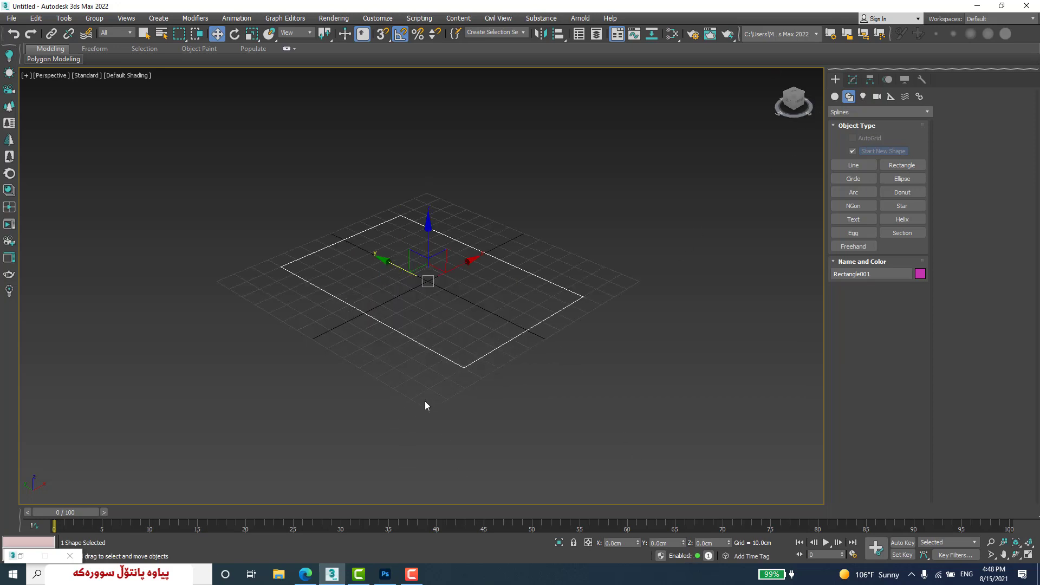
- Set the rectangle's length to 100 cm and its width to 70 cm
click(853, 84)
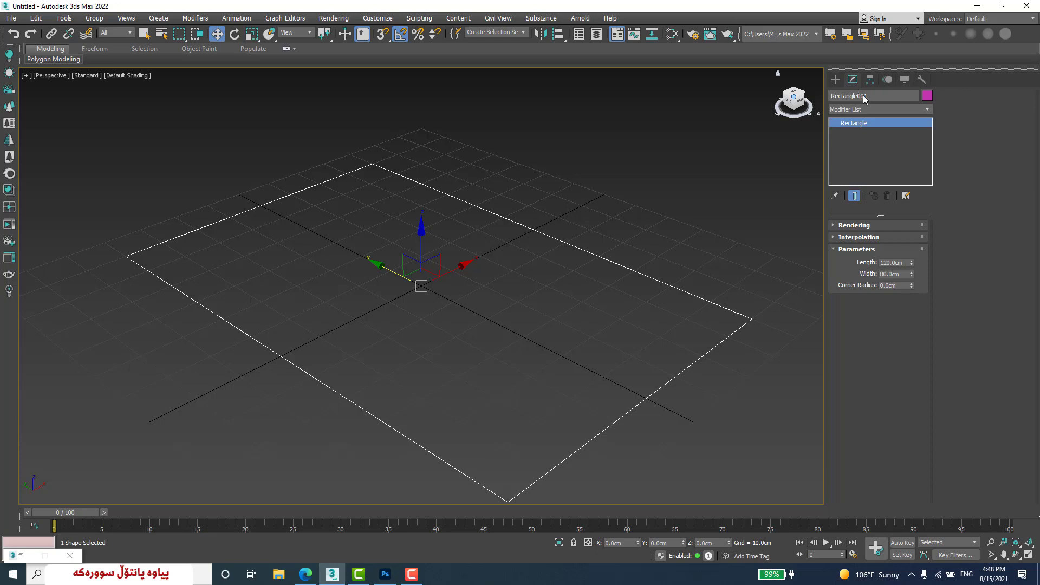
click(902, 263)
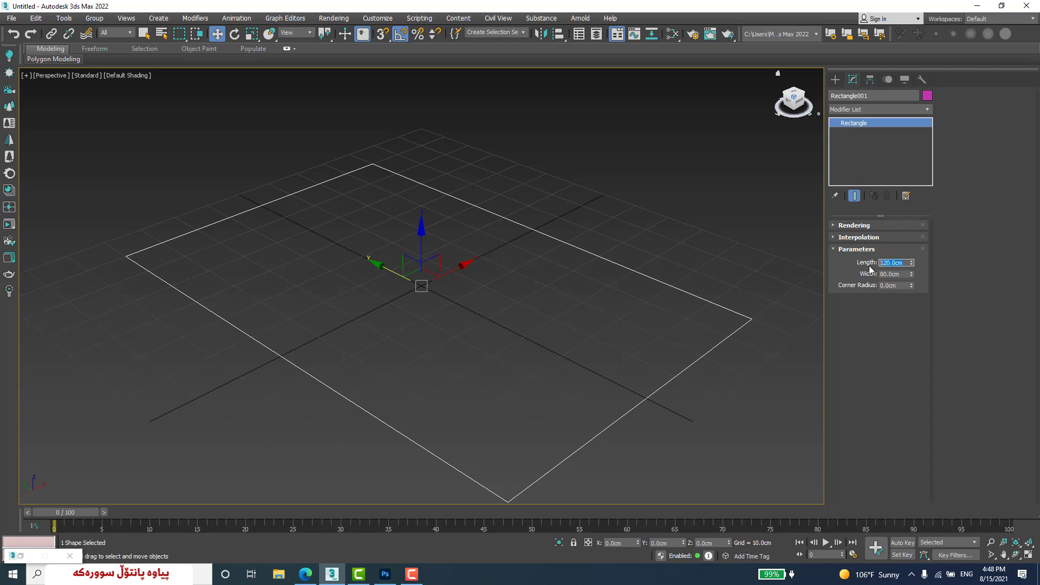
text(100)
key(Tab)
text(4)
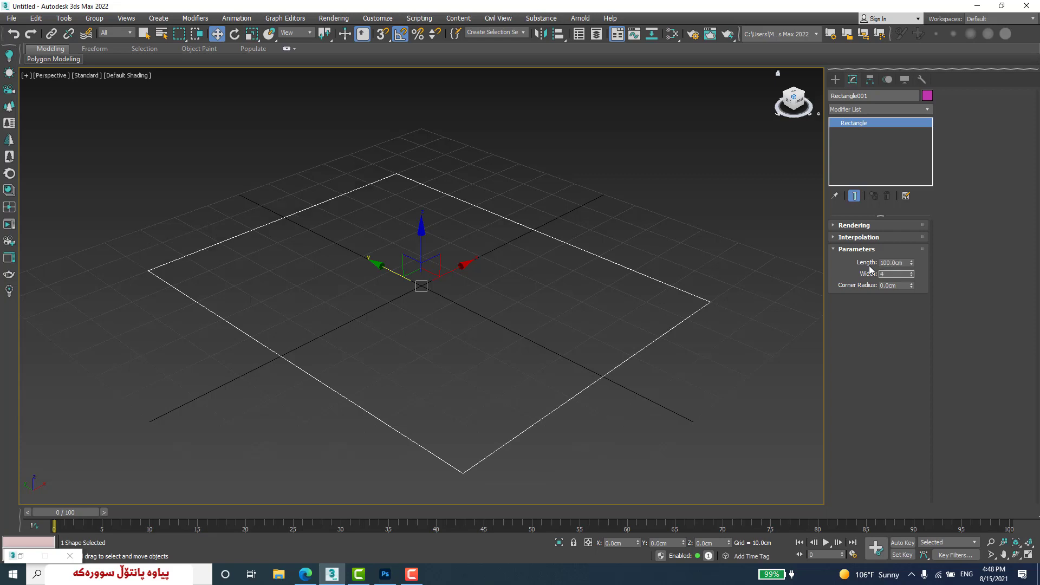
text(0)
key(Return)
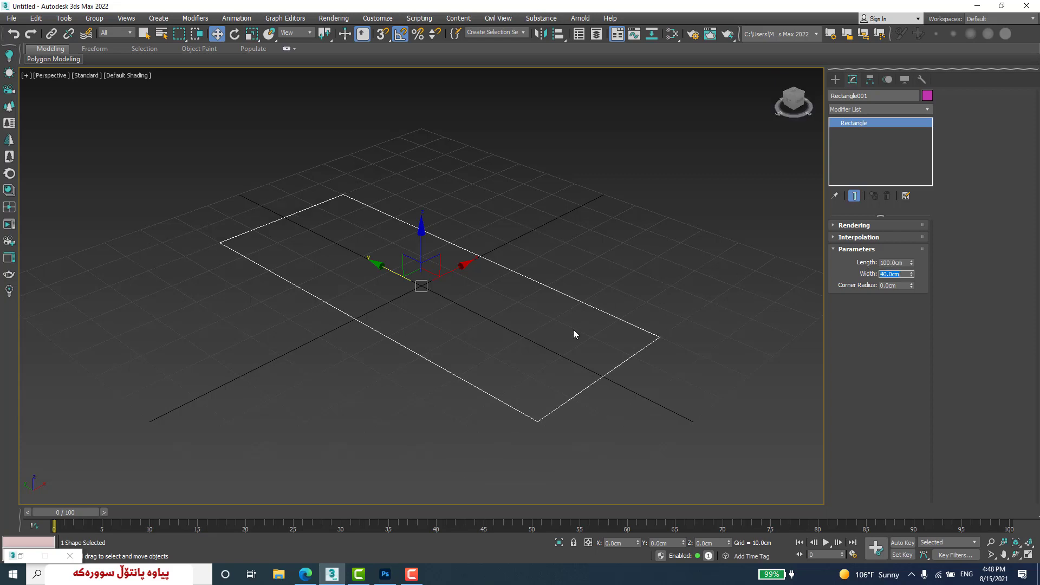
text(70)
key(Return)
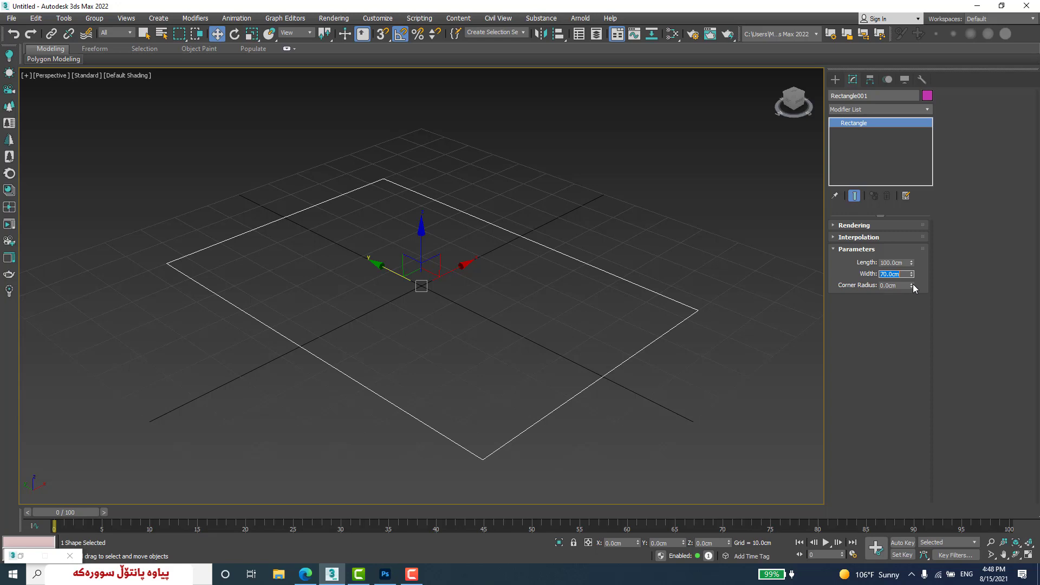
- Round the rectangle's corners with a corner radius of about 5.365 cm, judging the curve from the Top view
drag(912, 284, 937, 101)
key(t)
scroll(422, 202, up, 5)
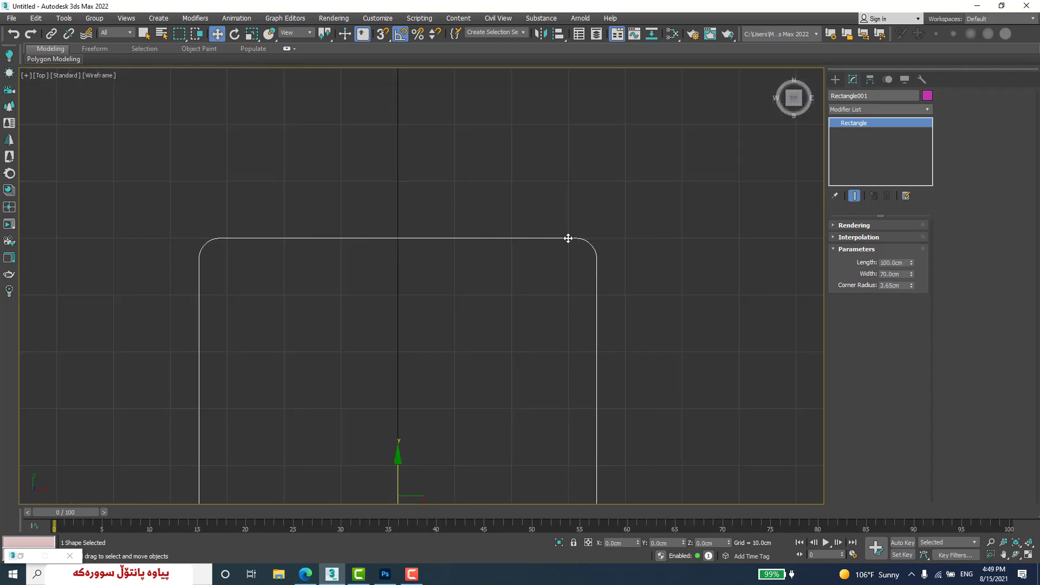
drag(911, 285, 965, 259)
key(p)
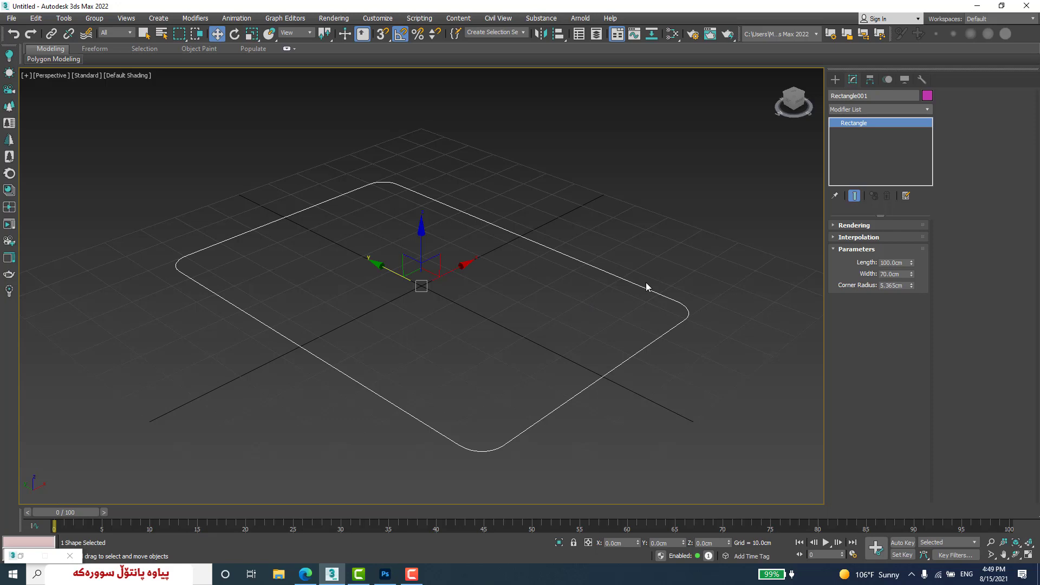
- Apply an Extrude modifier to the rounded rectangle and set its amount to about 10.5 cm
click(859, 109)
text(ex)
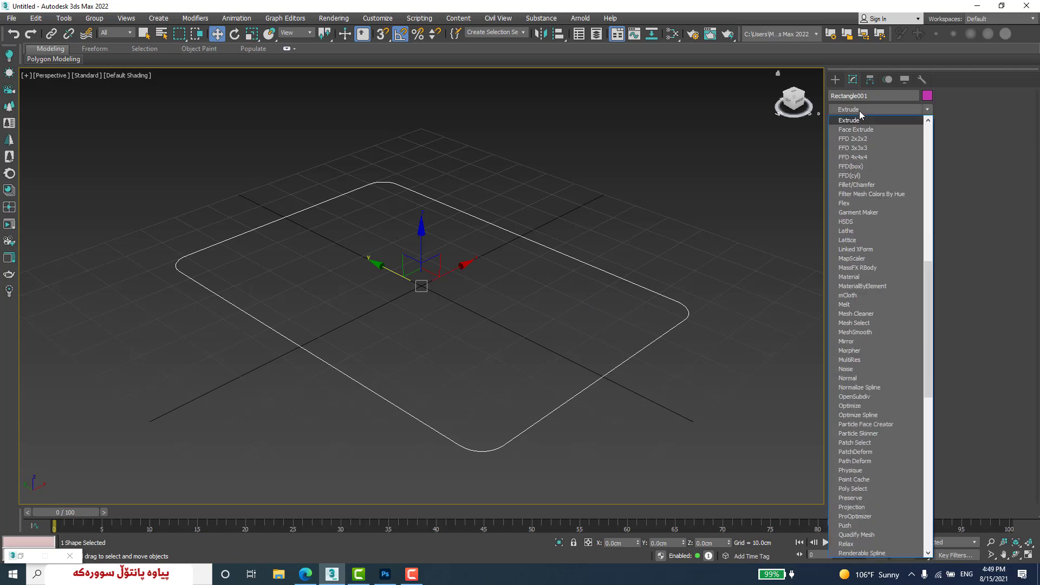
click(860, 121)
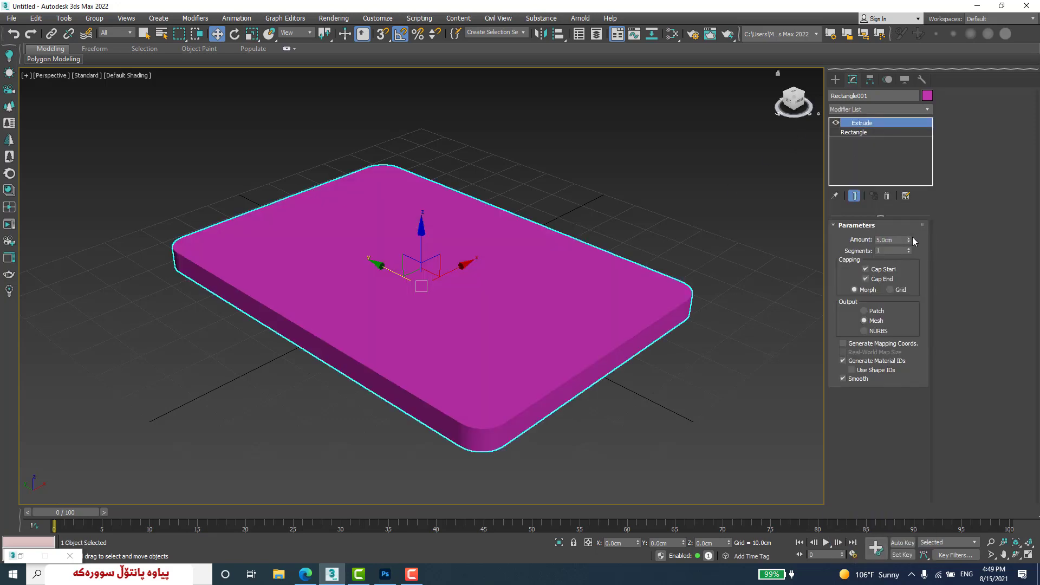
drag(908, 239, 909, 219)
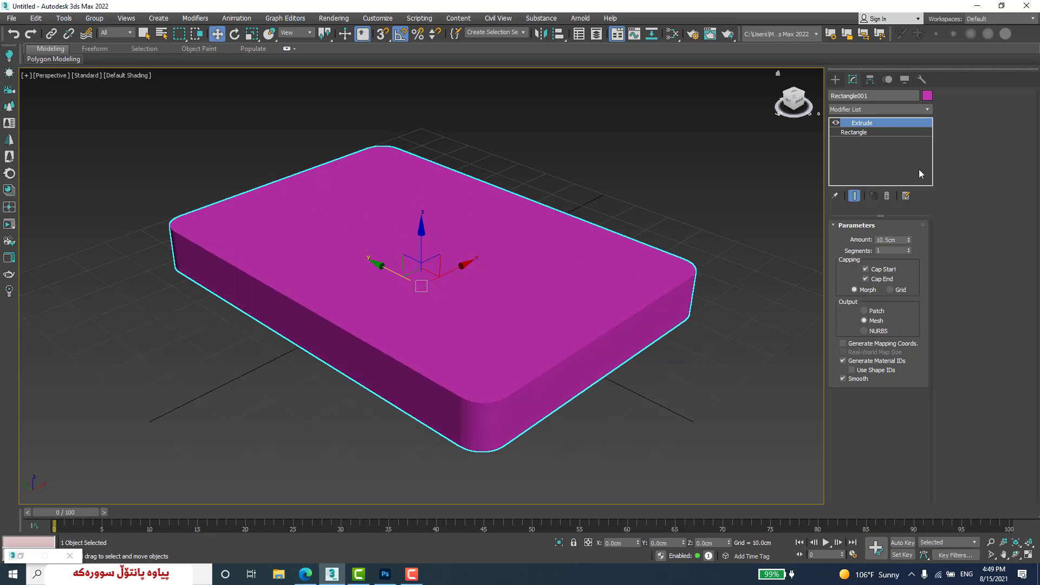
- Change the slab's object color to the light orange swatch of the basic palette
click(926, 96)
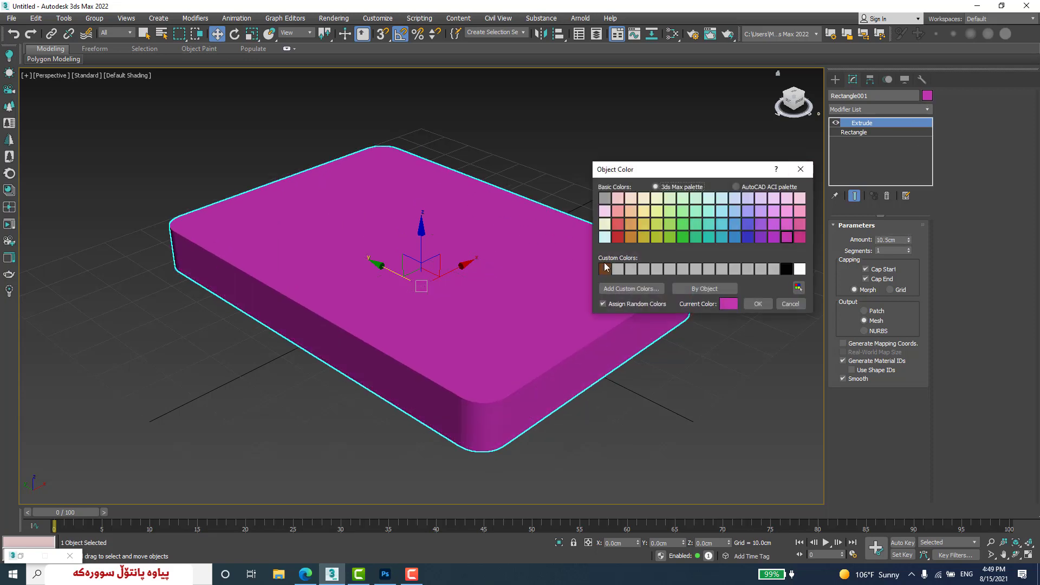
click(634, 222)
click(758, 304)
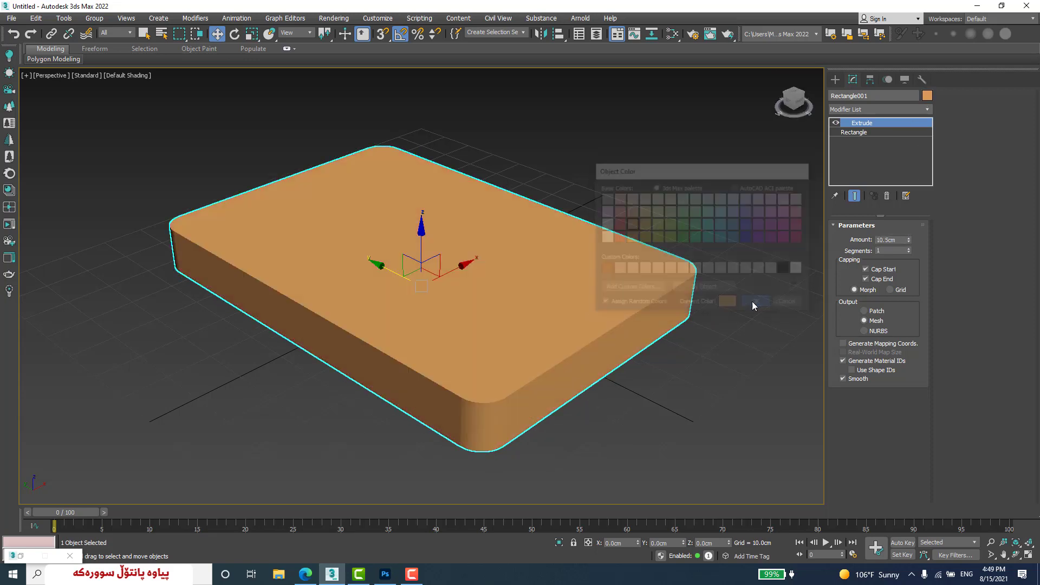
click(716, 211)
click(602, 292)
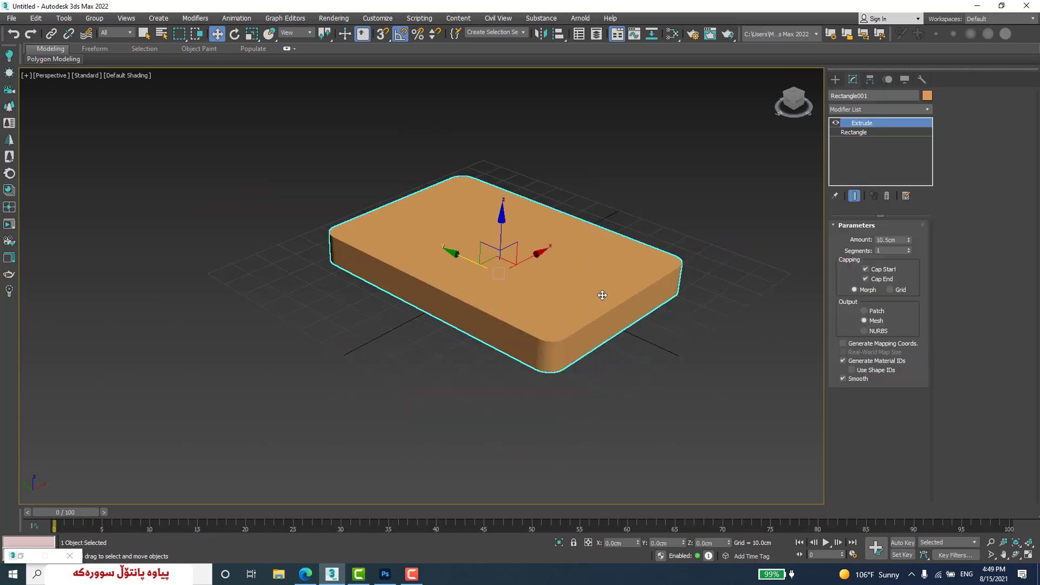
middle_drag(548, 272, 585, 265)
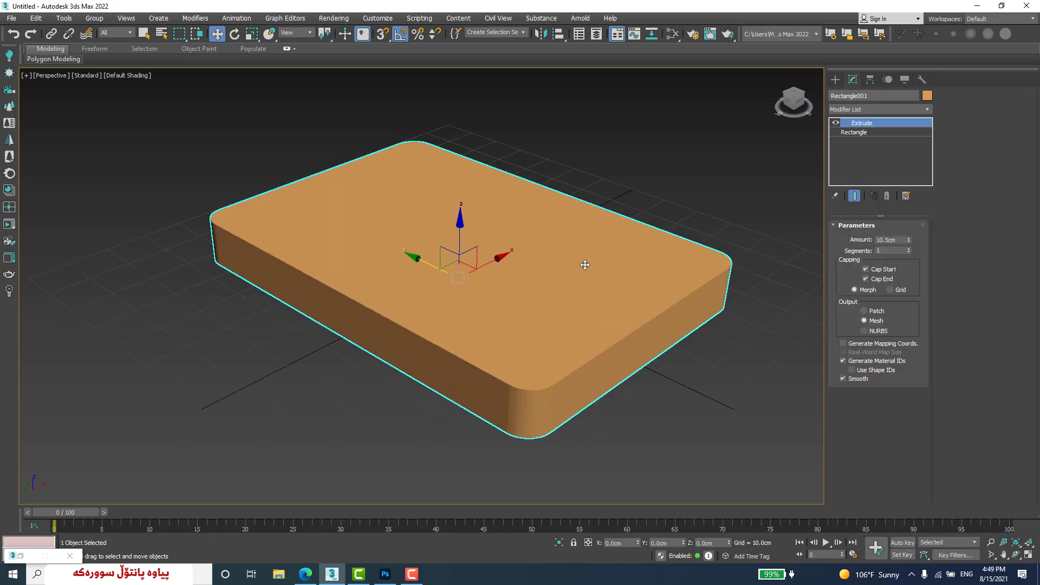
- Adjust the base rectangle's length to about 112.53 cm under the Extrude modifier, switching the end result display off and back on
click(867, 131)
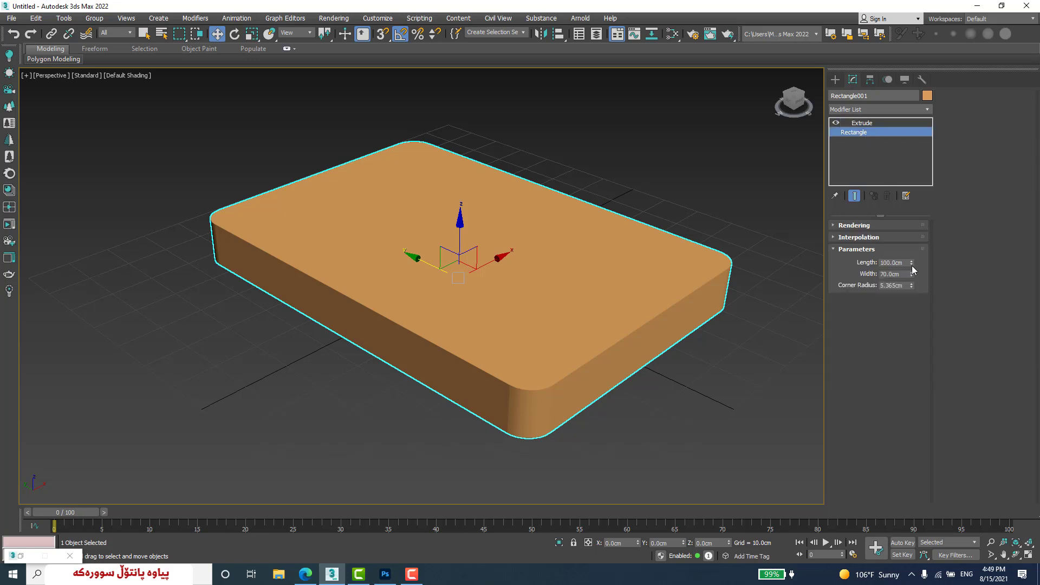
drag(911, 264, 916, 227)
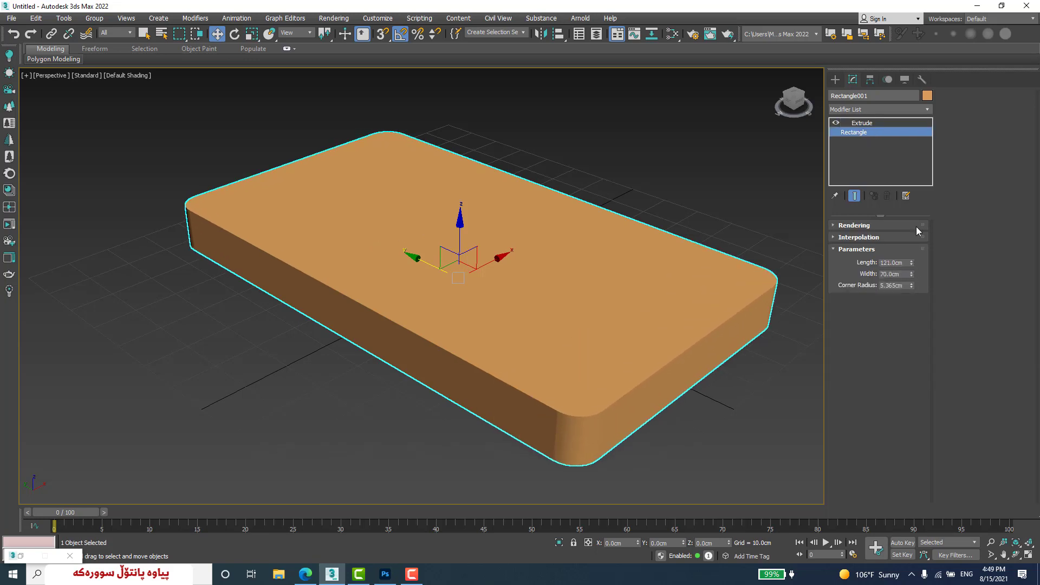
click(854, 196)
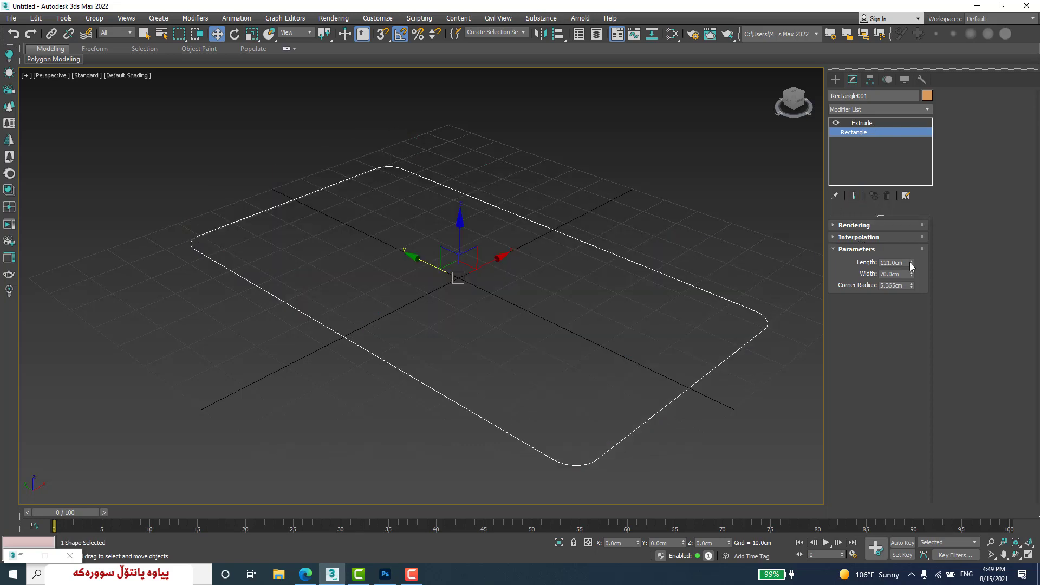
drag(909, 263, 909, 272)
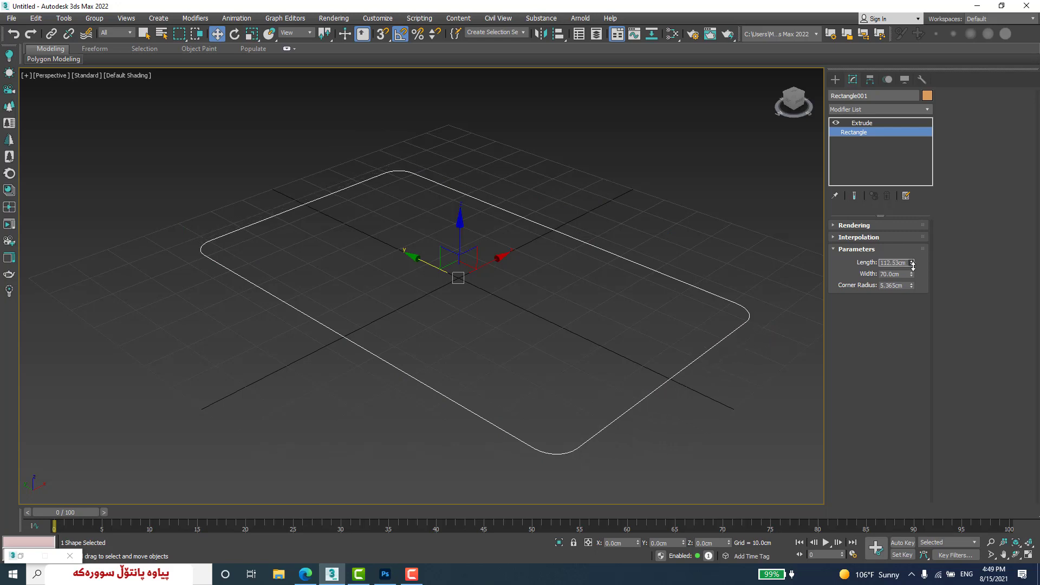
click(854, 196)
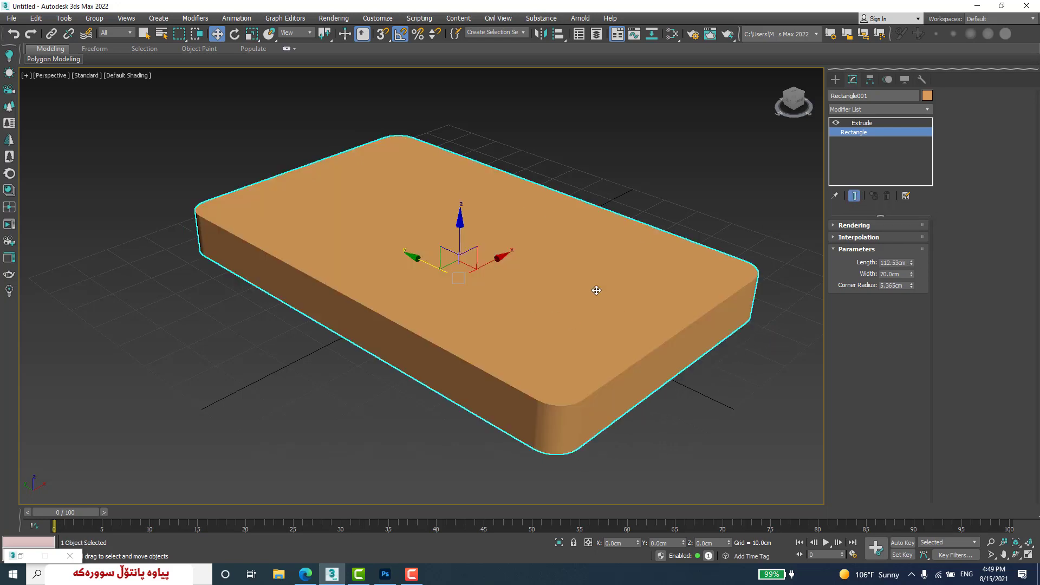
- Remove the Extrude modifier from the rectangle's modifier stack
click(860, 122)
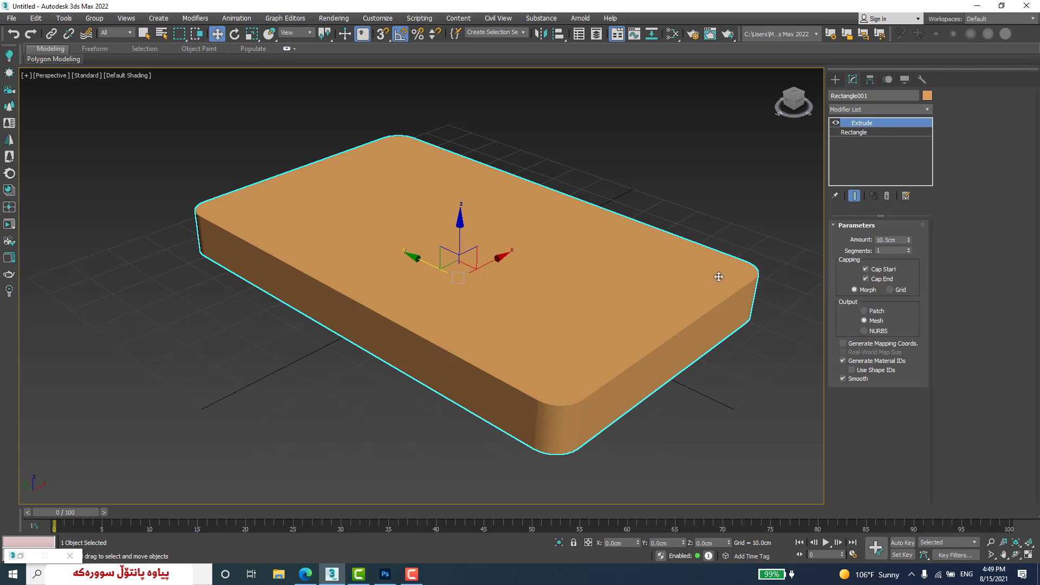
click(886, 196)
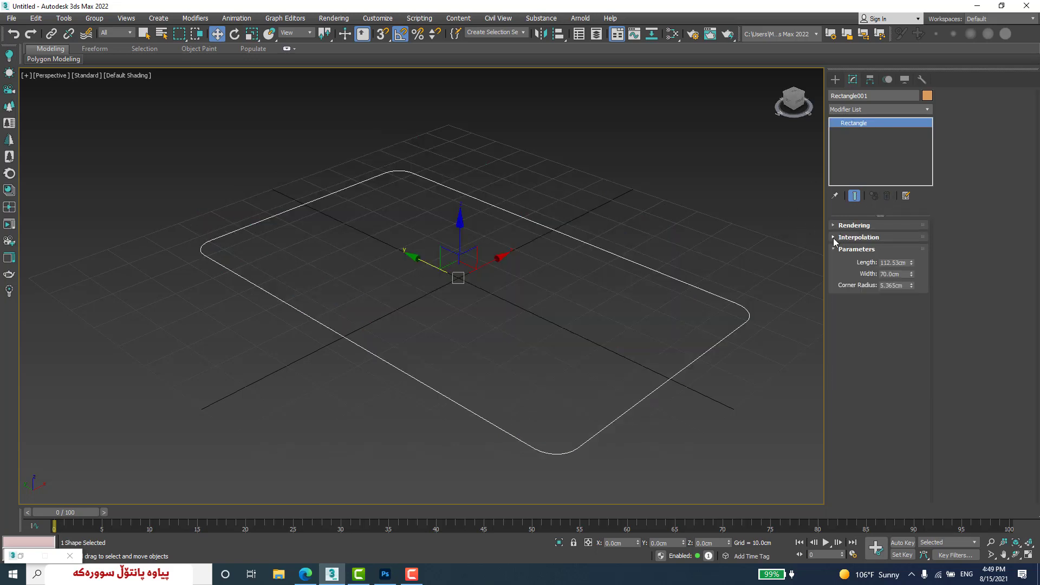
- Raise the rectangle's interpolation steps to 55 and inspect the smoothness of its rounded corner in the Top view
click(833, 238)
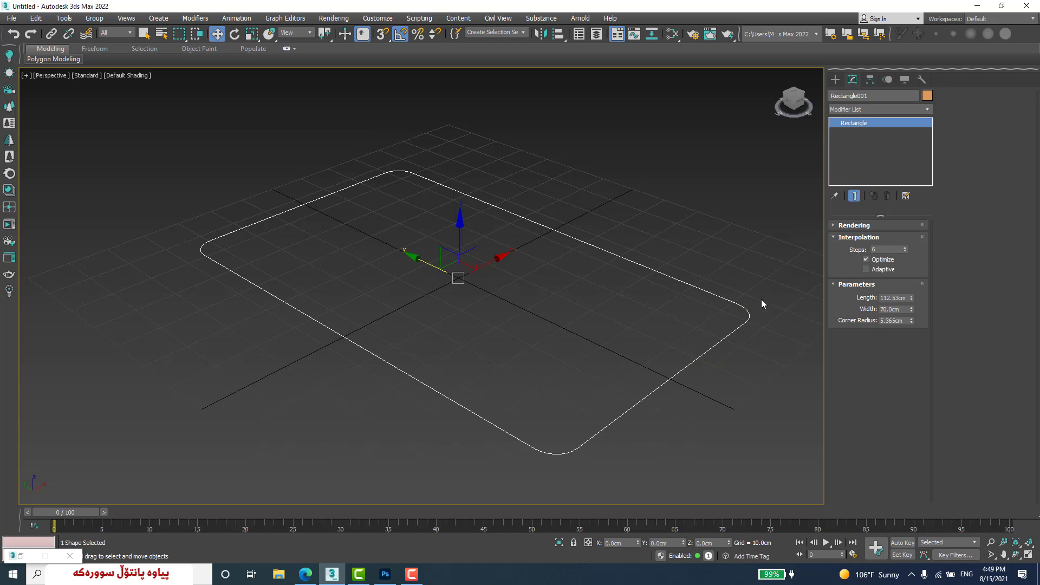
key(t)
scroll(611, 221, up, 2)
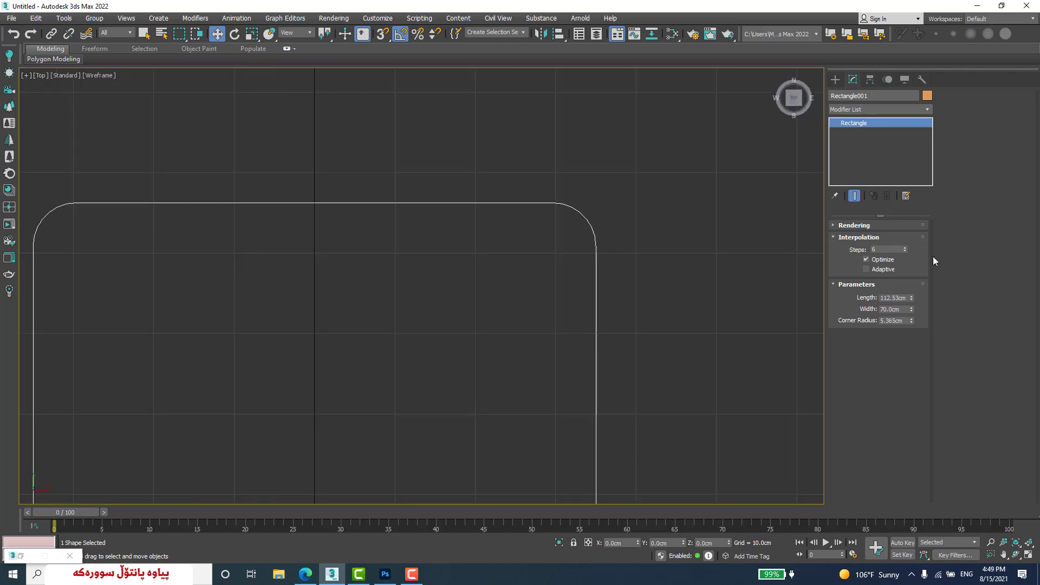
drag(906, 249, 905, 228)
scroll(605, 202, up, 4)
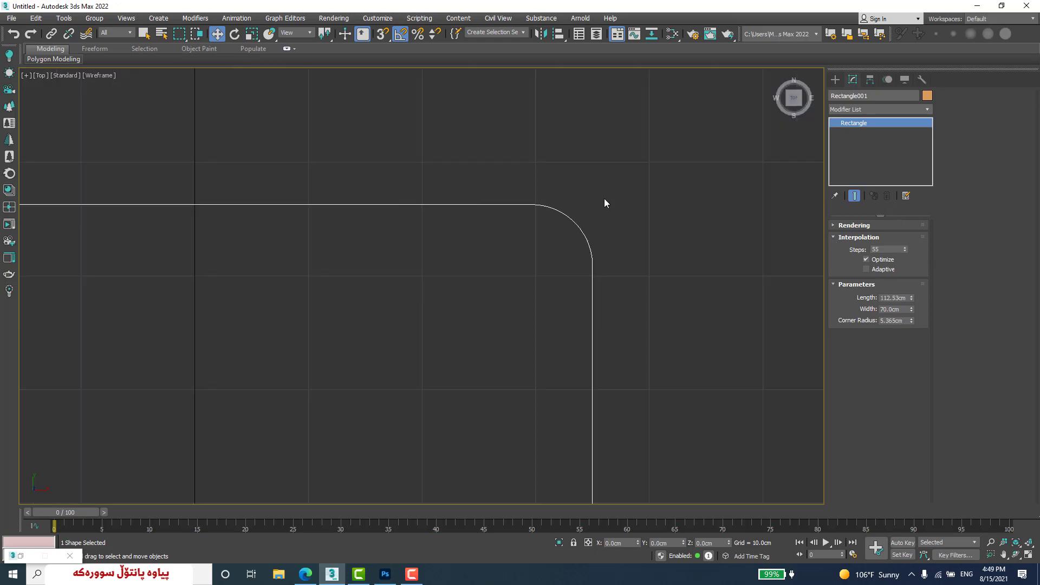
middle_drag(718, 331, 730, 264)
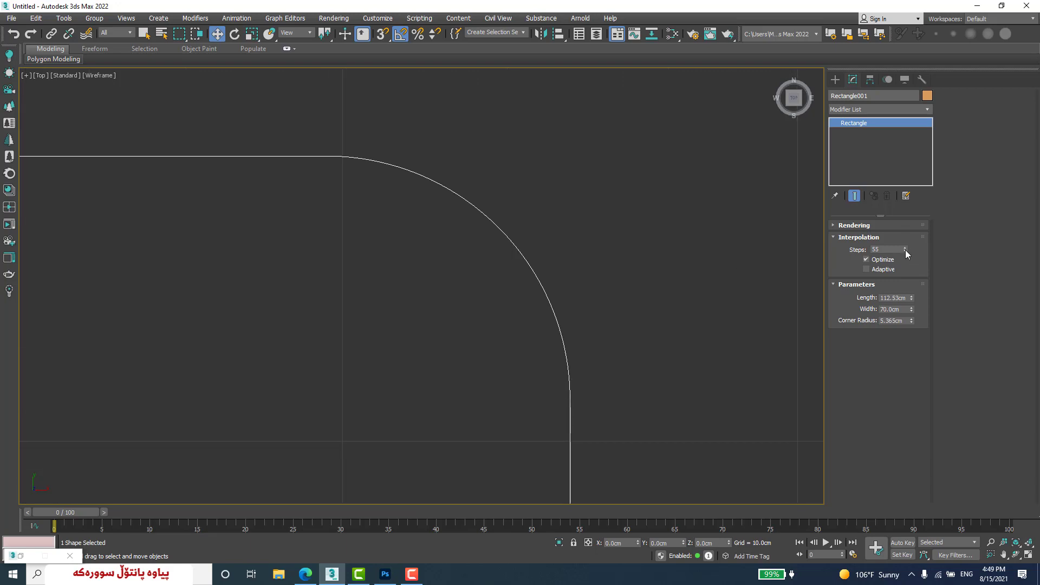
- Lower the rectangle's interpolation steps to 17, enable Adaptive interpolation, and inspect its rounded corners
mouse_move(905, 252)
mouse_down()
mouse_move(901, 307)
mouse_move(896, 264)
mouse_move(903, 270)
mouse_up()
double_click(889, 249)
click(865, 269)
scroll(534, 250, down, 5)
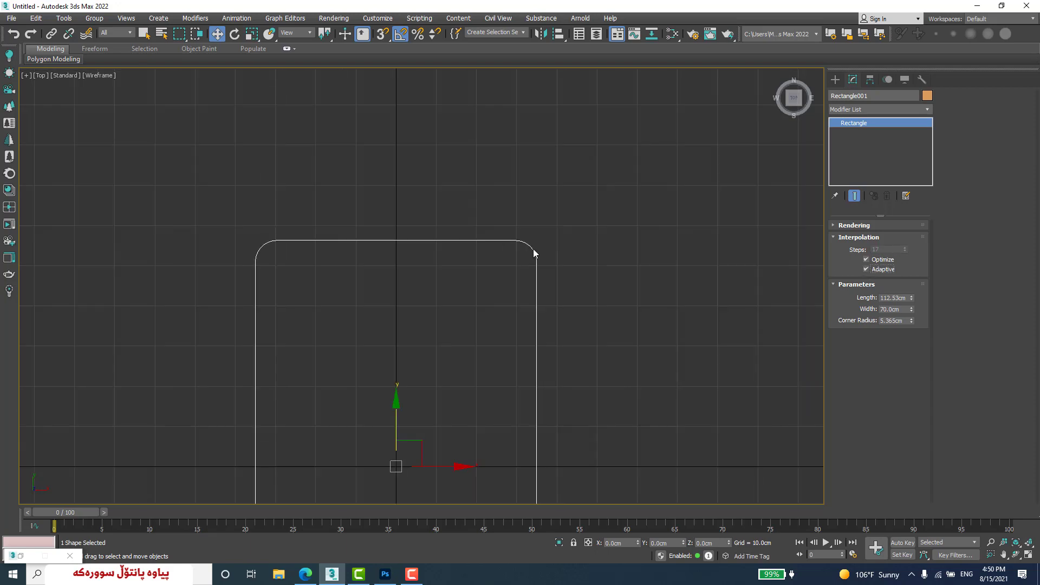
scroll(534, 249, up, 2)
scroll(534, 248, down, 4)
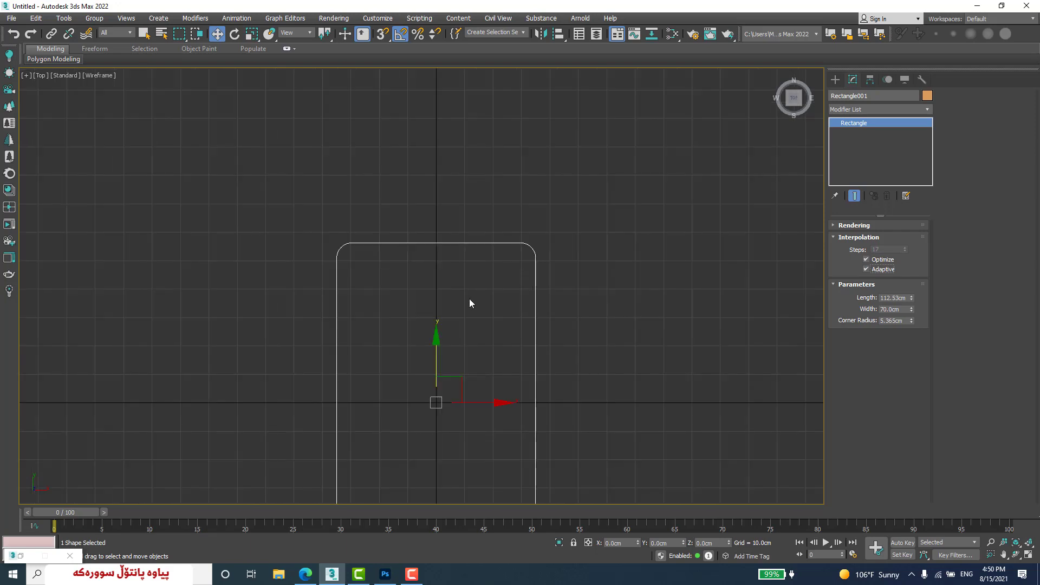
middle_drag(470, 300, 433, 237)
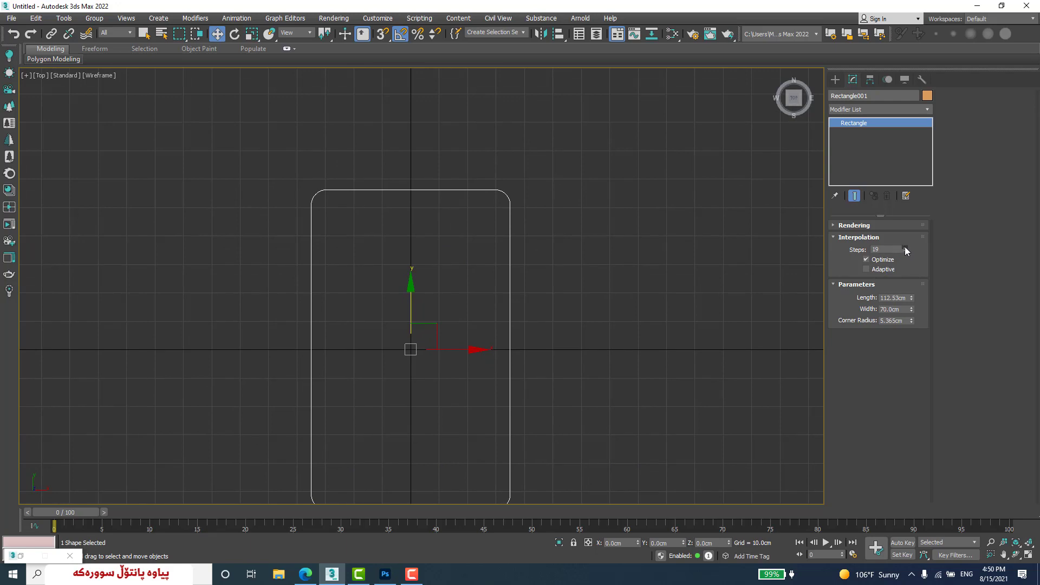
- Raise the rectangle's interpolation steps to 55 with Adaptive off, re-enable Adaptive, and inspect the rounded corner up close
double_click(904, 247)
click(866, 269)
scroll(506, 191, up, 3)
scroll(519, 238, up, 10)
scroll(519, 241, down, 8)
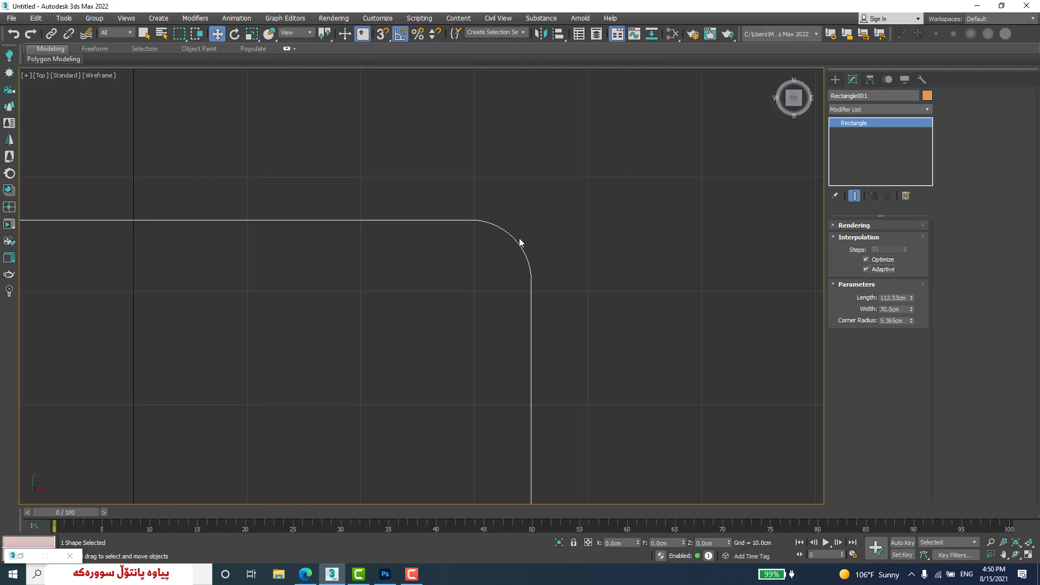
scroll(519, 242, up, 5)
scroll(519, 242, down, 5)
scroll(519, 242, down, 5)
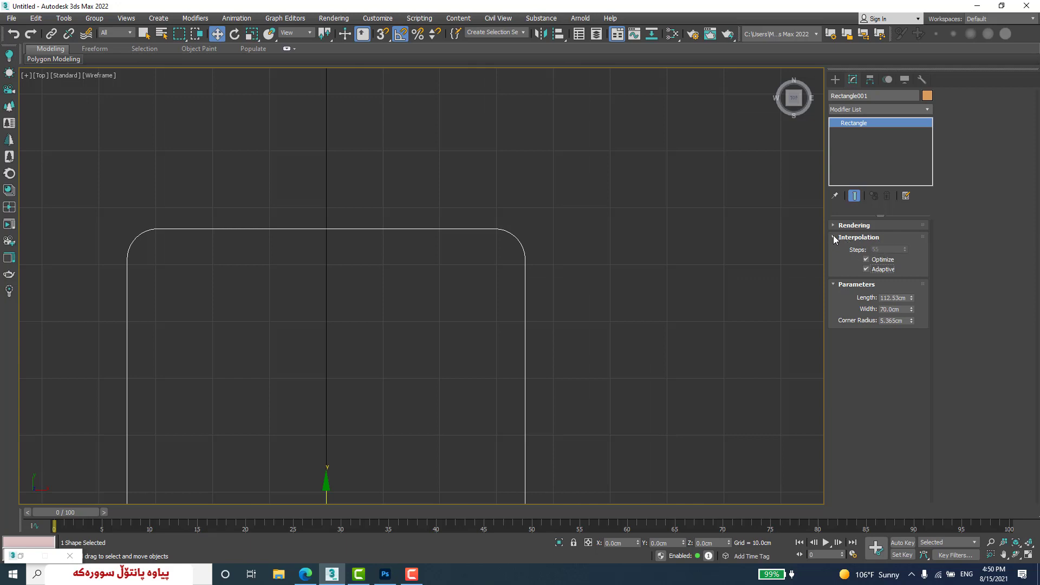
- Close the rectangle's interpolation settings, open its rendering settings, and switch the viewport to the Perspective view
click(865, 260)
click(843, 238)
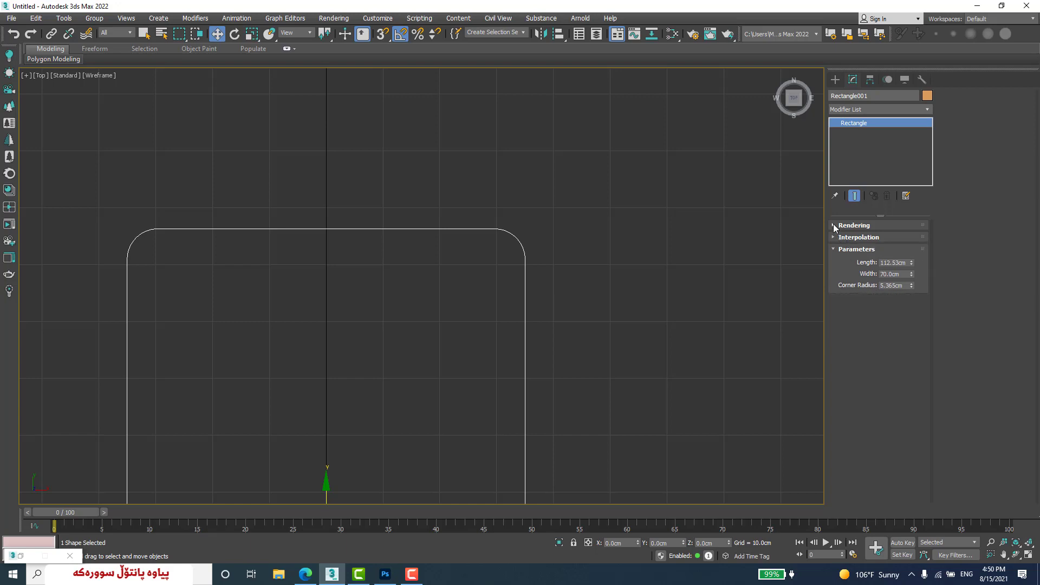
click(834, 225)
scroll(649, 245, down, 3)
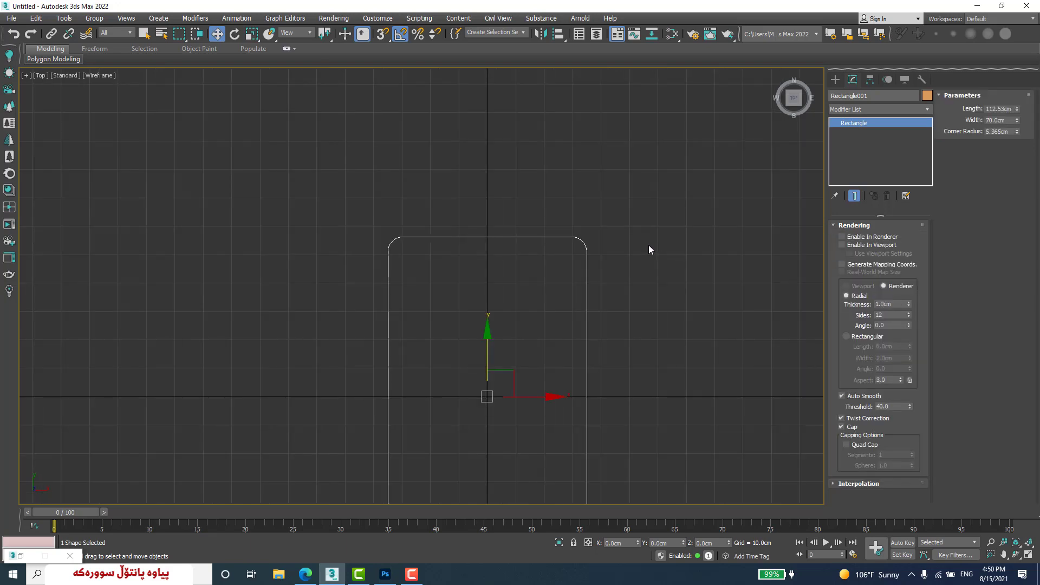
key(p)
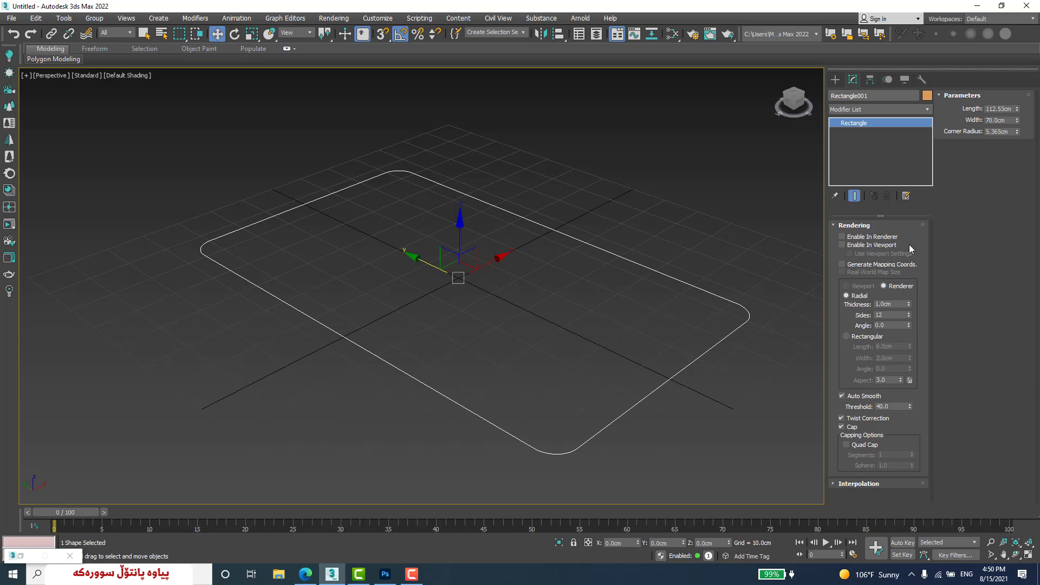
- Make the rectangle spline renderable in both the renderer and the viewport, and inspect the resulting tube around a corner
click(844, 237)
click(843, 245)
middle_drag(820, 258, 707, 294)
alt+middle_drag(606, 362, 671, 325)
scroll(720, 252, up, 10)
scroll(719, 249, down, 10)
alt+middle_drag(717, 251, 715, 283)
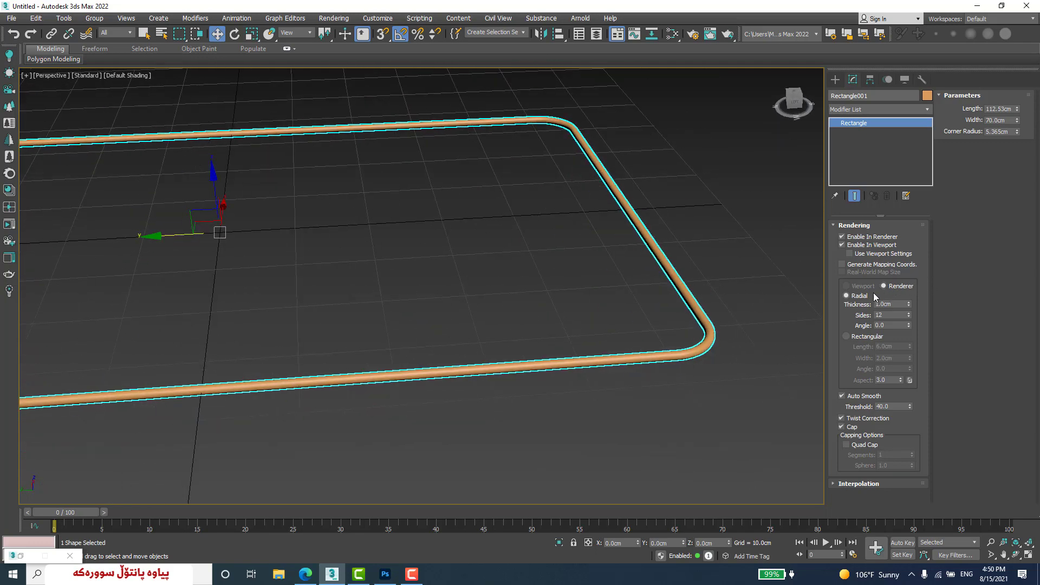
- Thicken the rectangle's radial profile to about 2.38 cm, try 3 sides, and settle on 5 sides
drag(909, 302, 909, 273)
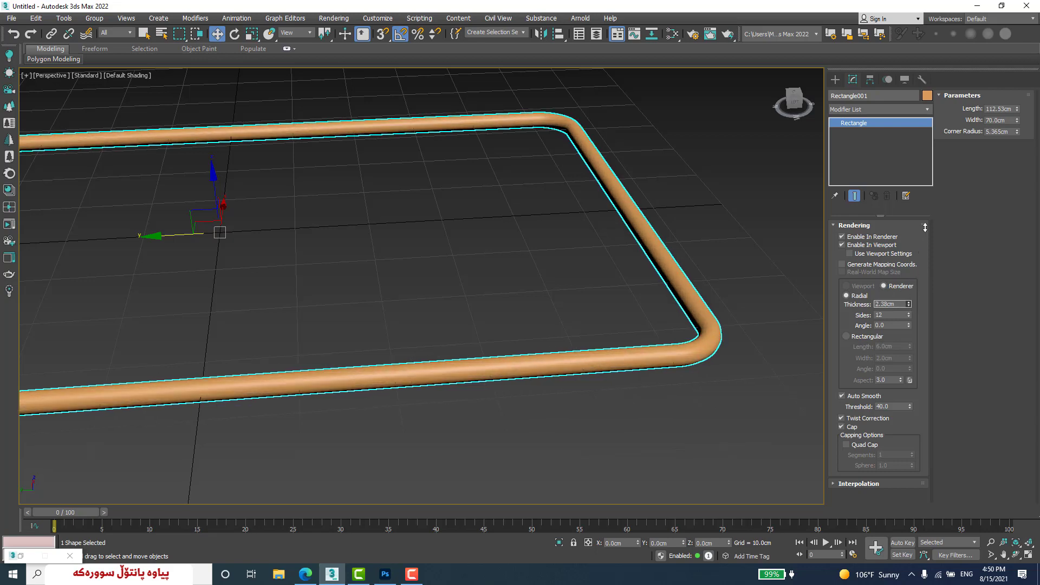
double_click(890, 315)
text(3)
key(Return)
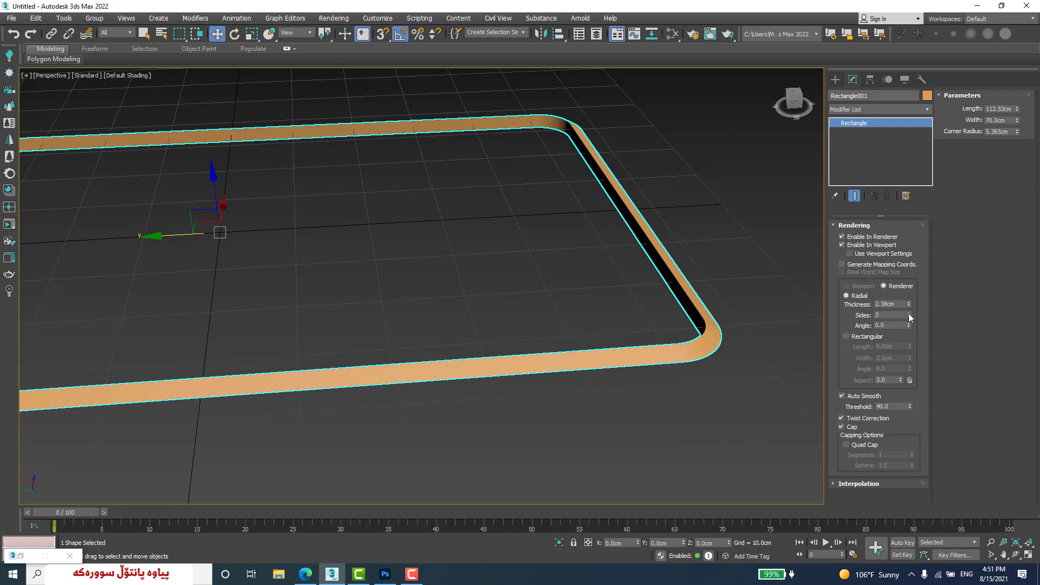
drag(910, 317, 925, 412)
- Try a radial profile angle of 300 on the rectangle and reset the angle to 0
text(3)
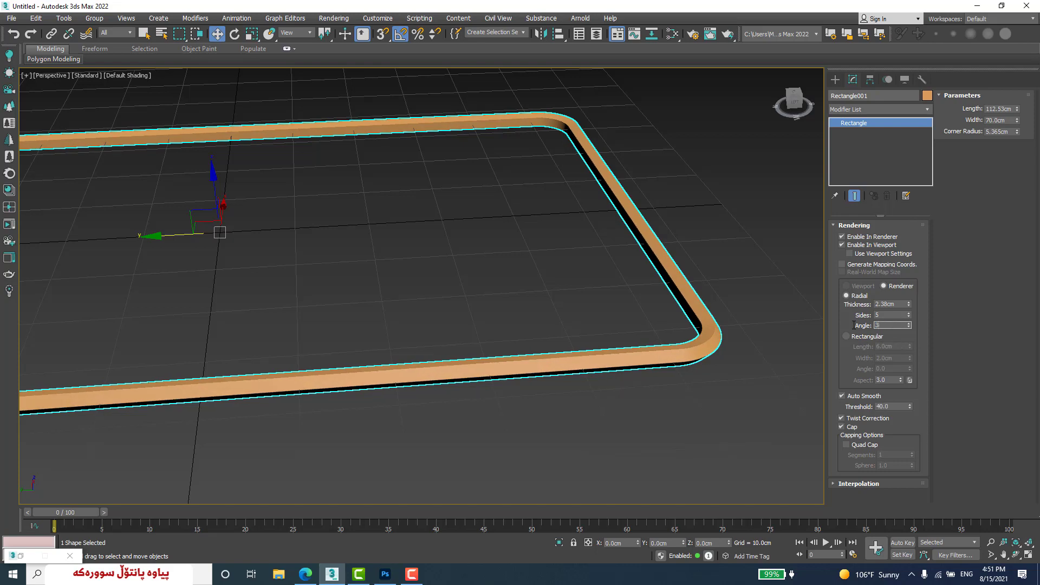
text(00)
key(Return)
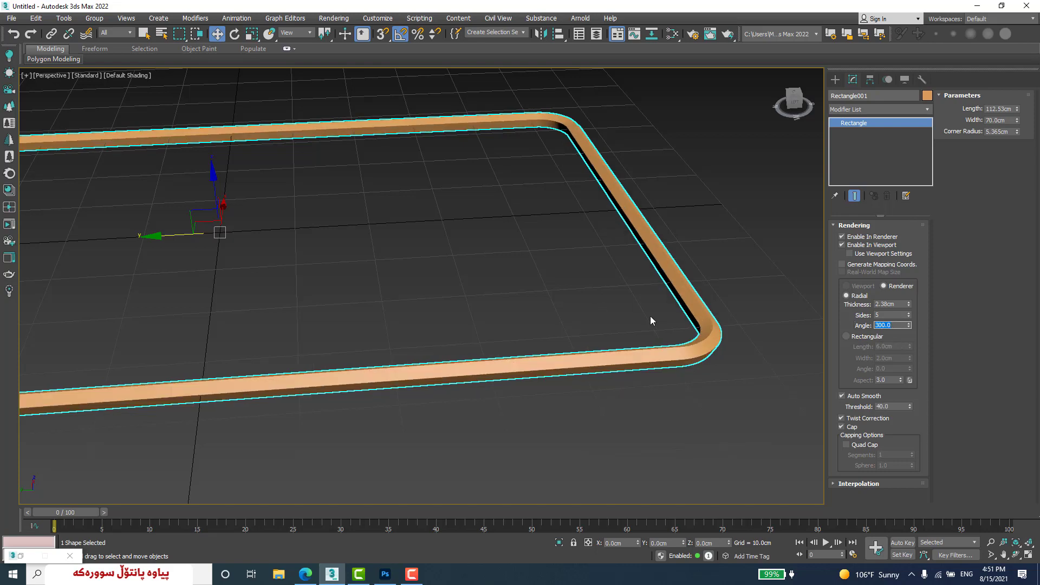
text(0)
key(Return)
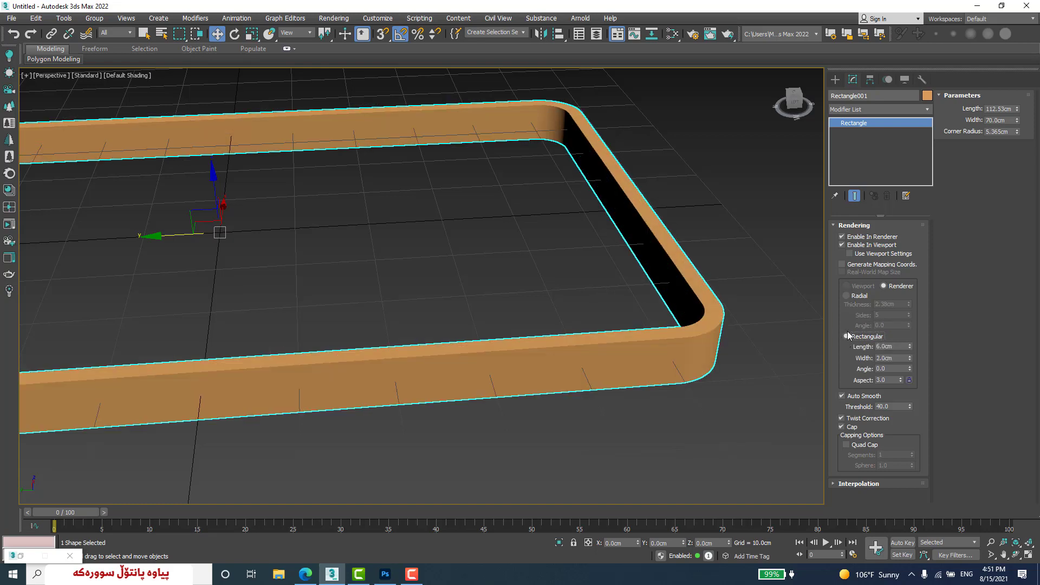
- Switch the rectangle to a rectangular profile about 6.48 cm long and 1.4 cm wide with angle 0.74, and unlock its aspect ratio
scroll(746, 350, down, 5)
scroll(642, 373, up, 3)
scroll(644, 350, up, 3)
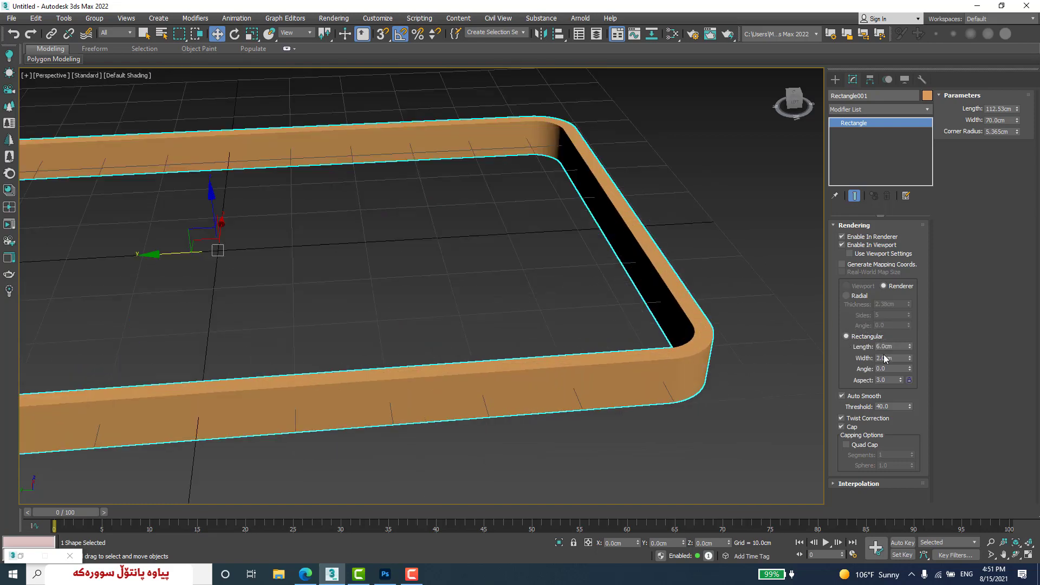
drag(908, 348, 930, 374)
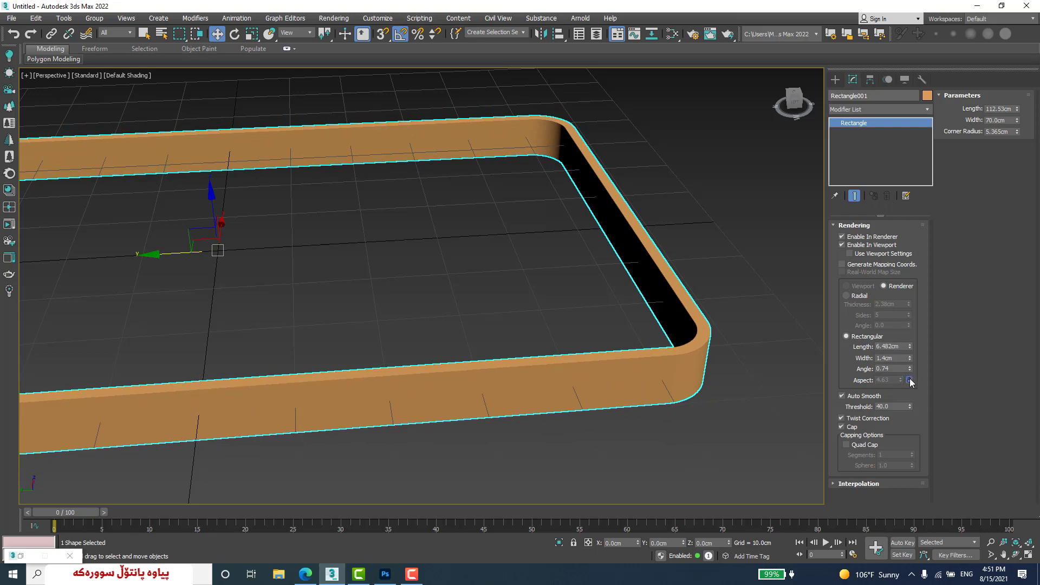
click(909, 380)
scroll(627, 321, down, 5)
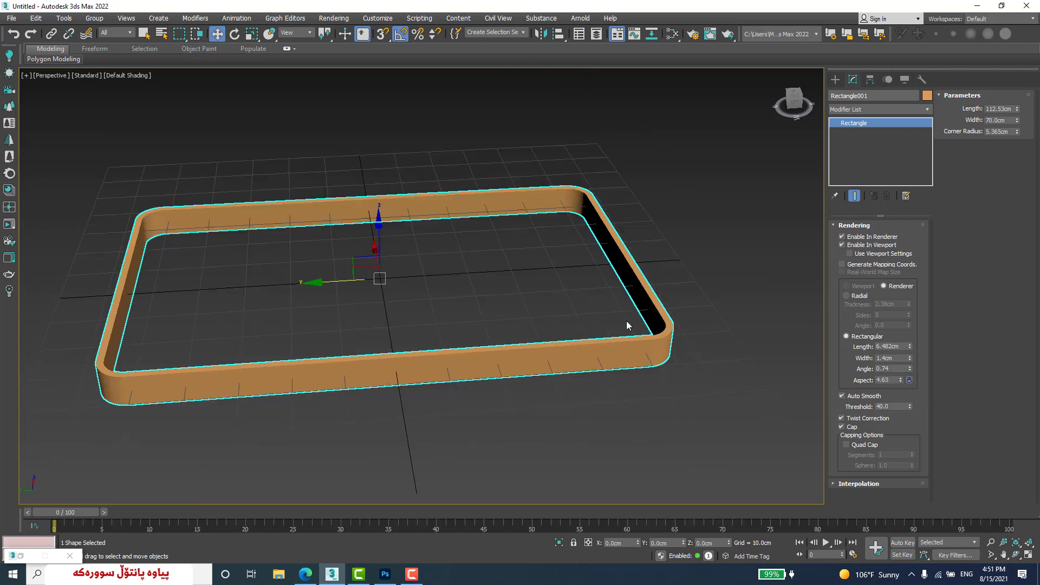
scroll(400, 324, up, 3)
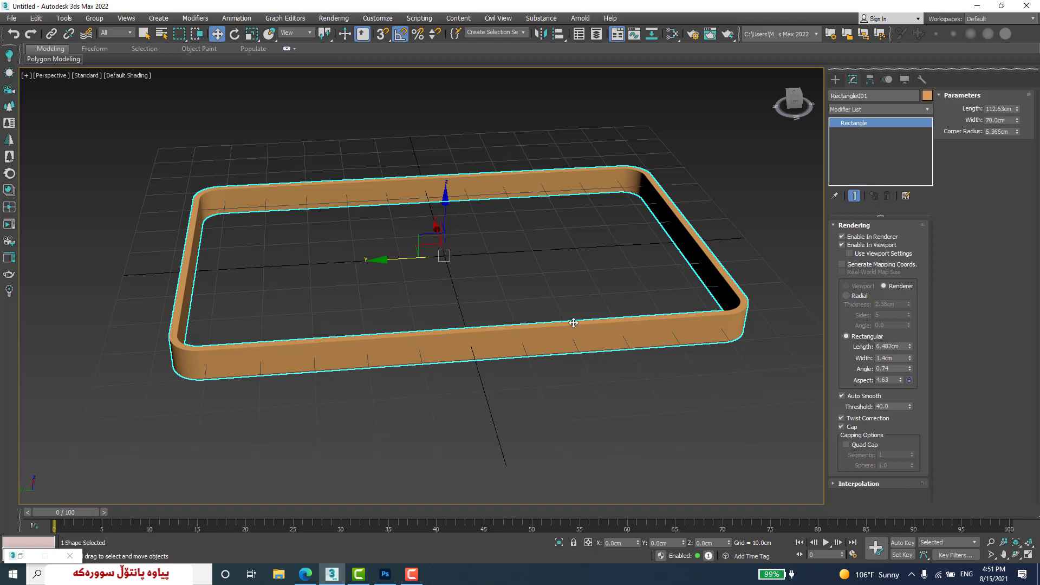
scroll(572, 341, down, 3)
middle_drag(580, 363, 547, 395)
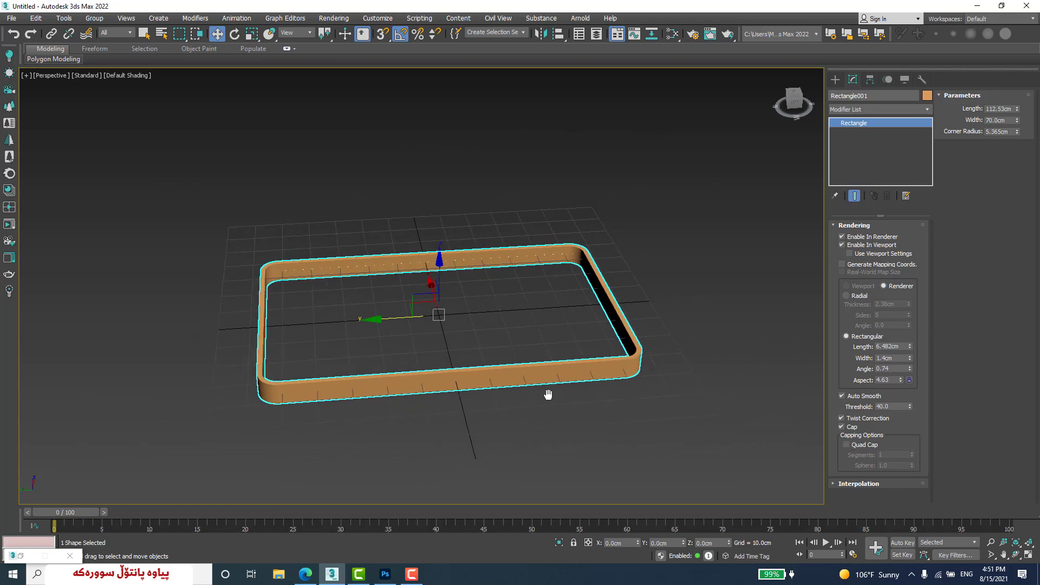
- Delete the rectangle and draw a circle spline of about 58.25 cm radius centred on the grid origin
key(Delete)
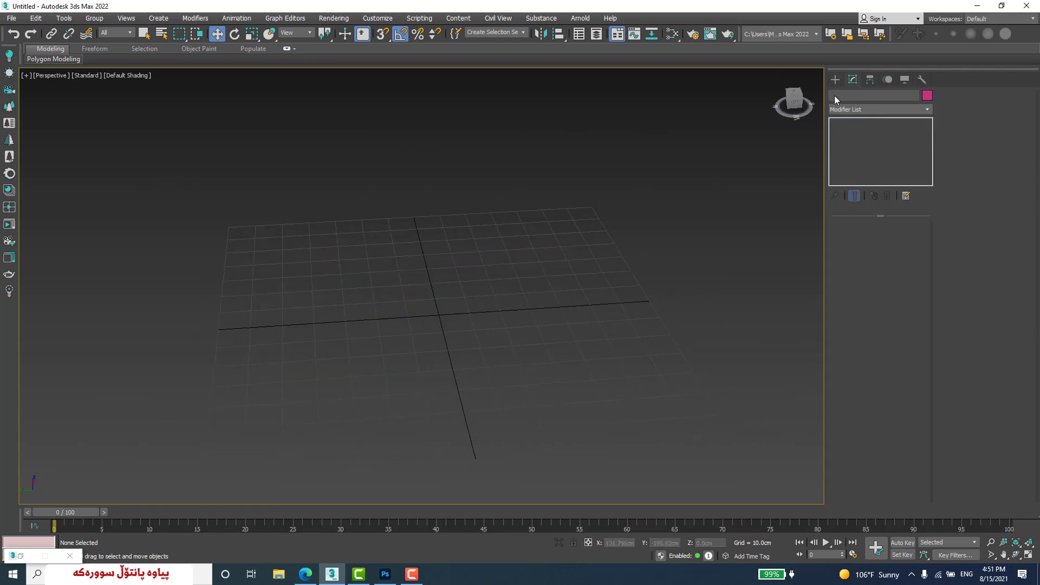
click(834, 80)
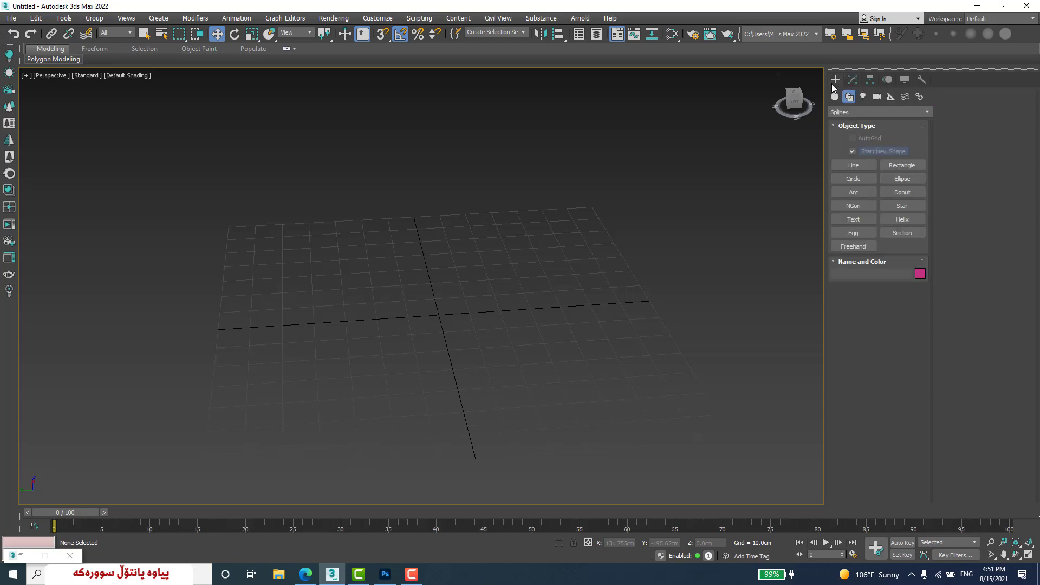
click(860, 176)
drag(439, 315, 615, 359)
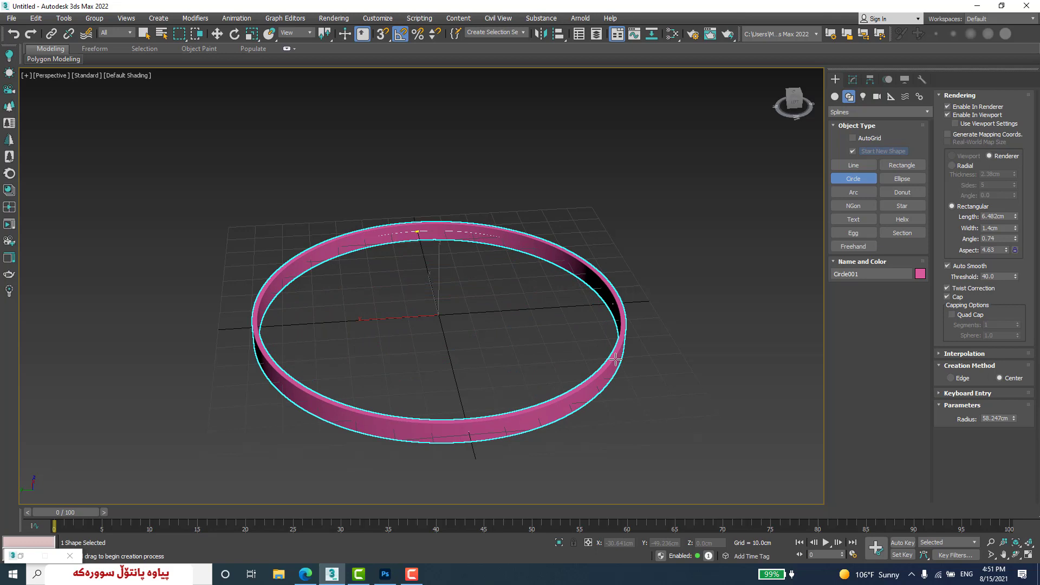
- Open the circle's modify settings and toggle its renderer and viewport rendering off and back on
click(850, 84)
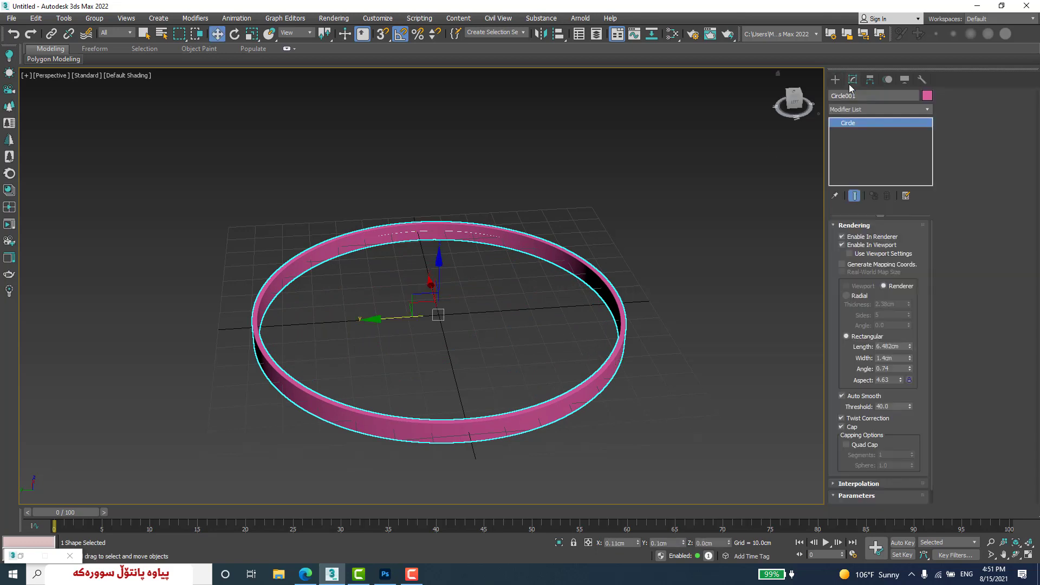
click(843, 245)
click(843, 245)
click(843, 236)
click(843, 242)
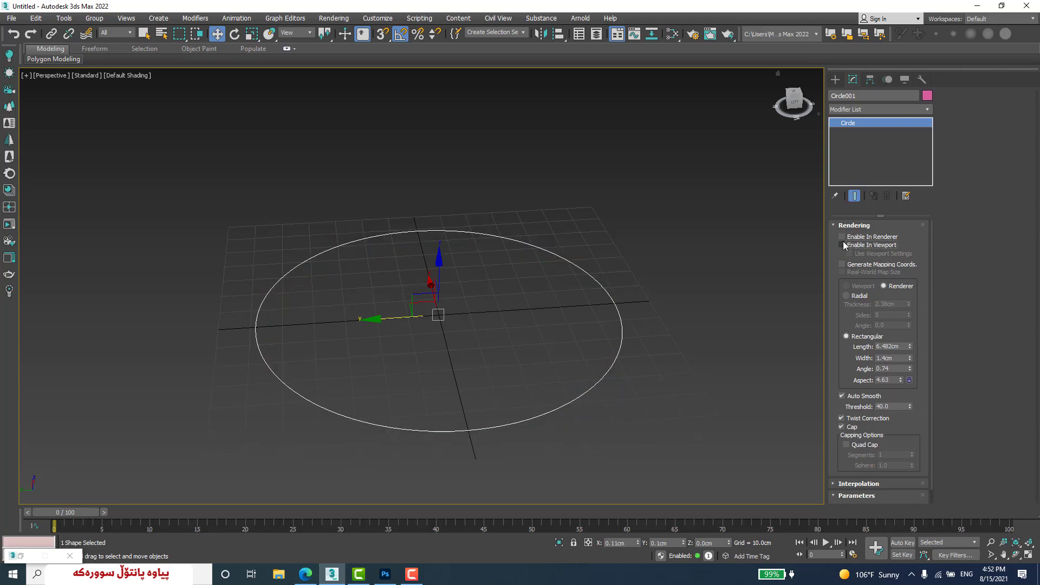
click(842, 244)
click(841, 237)
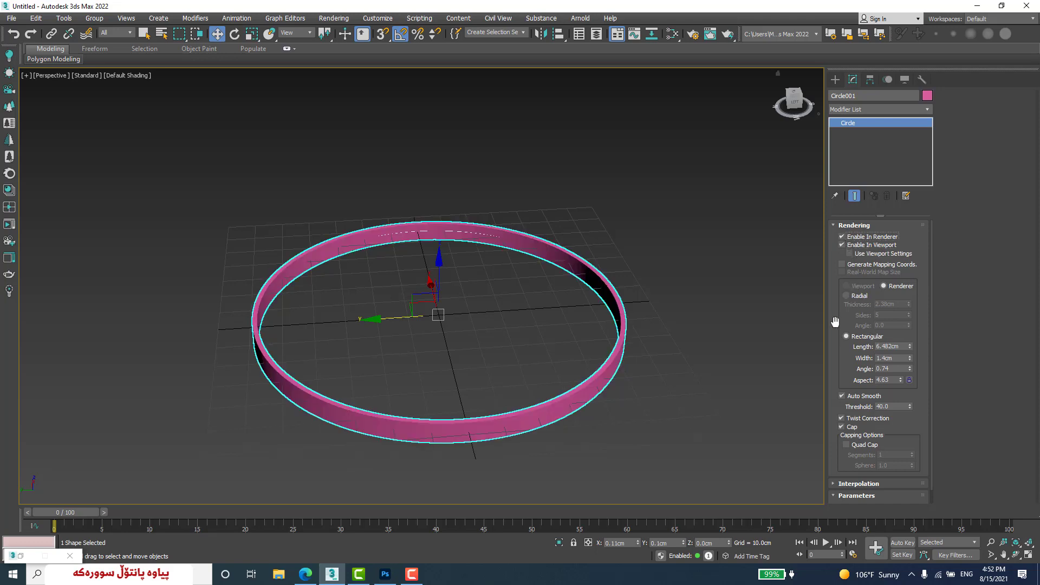
- Shorten the circle's rectangular profile length to about 5.9 cm, and switch to a radial profile about 3.67 cm thick
scroll(836, 306, down, 1)
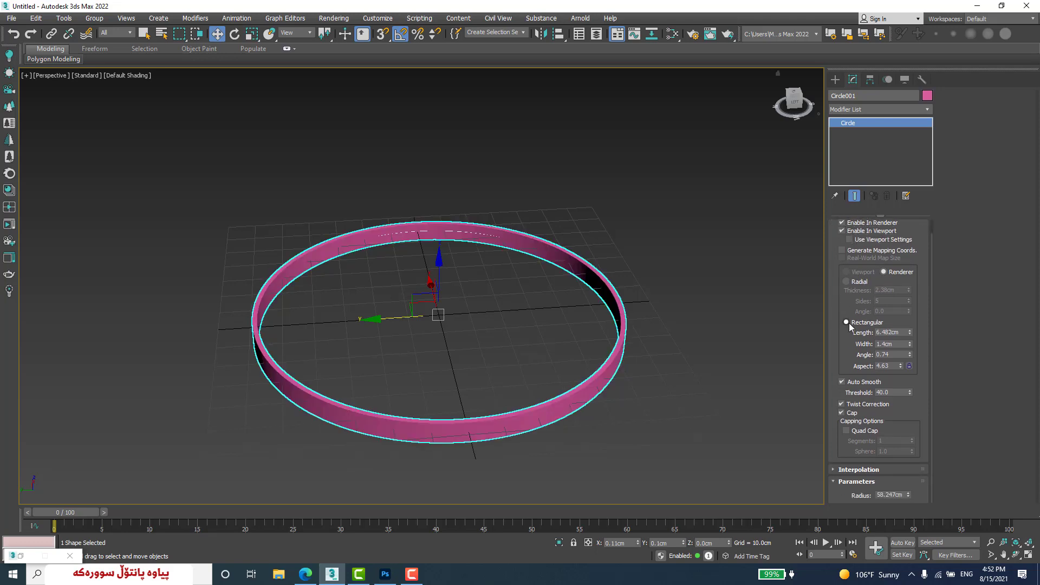
mouse_move(909, 332)
mouse_down()
mouse_move(917, 322)
mouse_move(917, 337)
mouse_up()
click(859, 283)
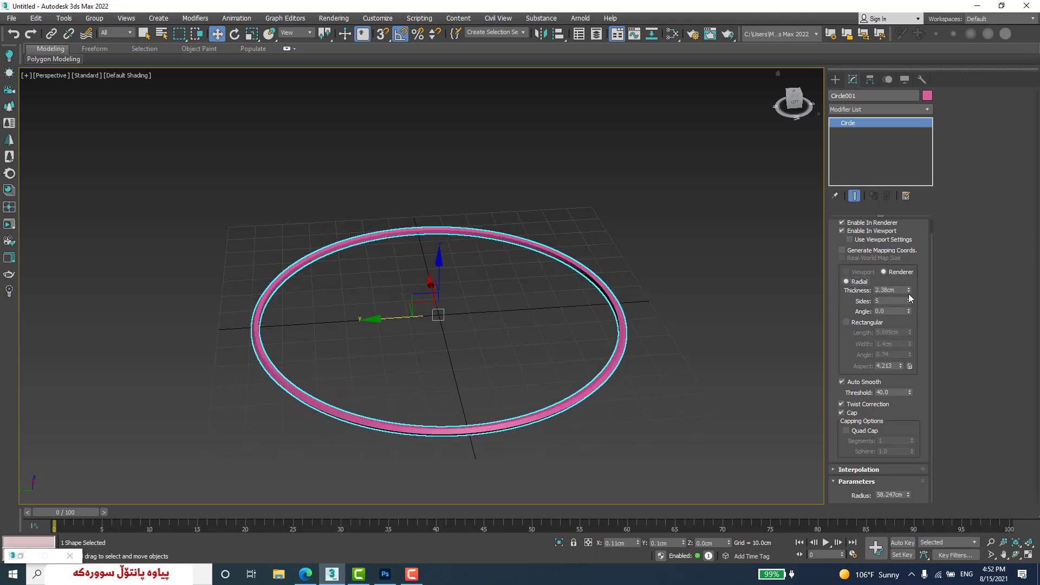
mouse_move(908, 291)
mouse_down()
mouse_move(904, 257)
mouse_move(906, 273)
mouse_up()
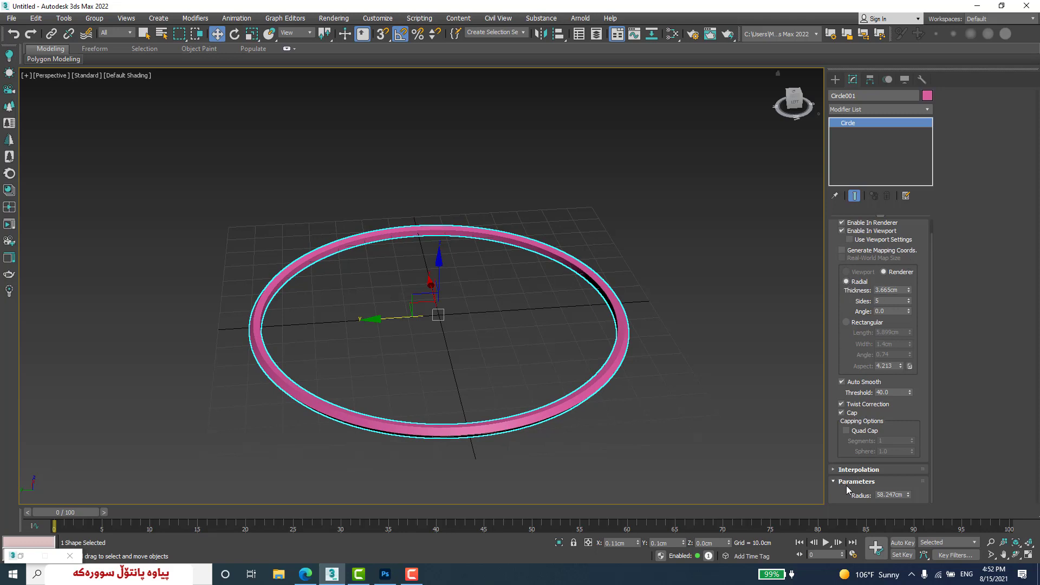
- Turn off the circle's viewport rendering and reduce its radius to about 36.11 cm
drag(841, 264, 841, 278)
click(837, 227)
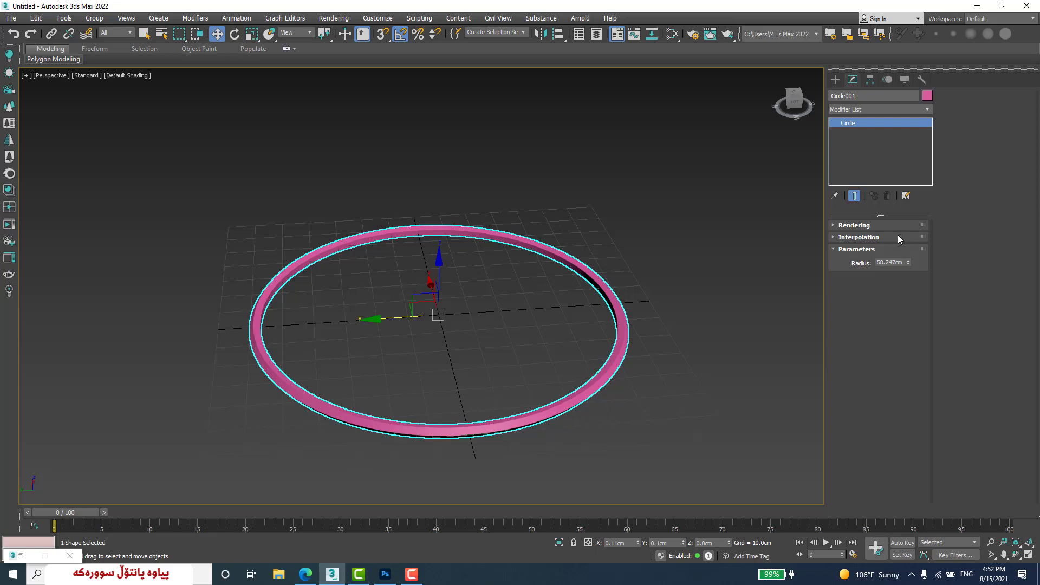
click(837, 227)
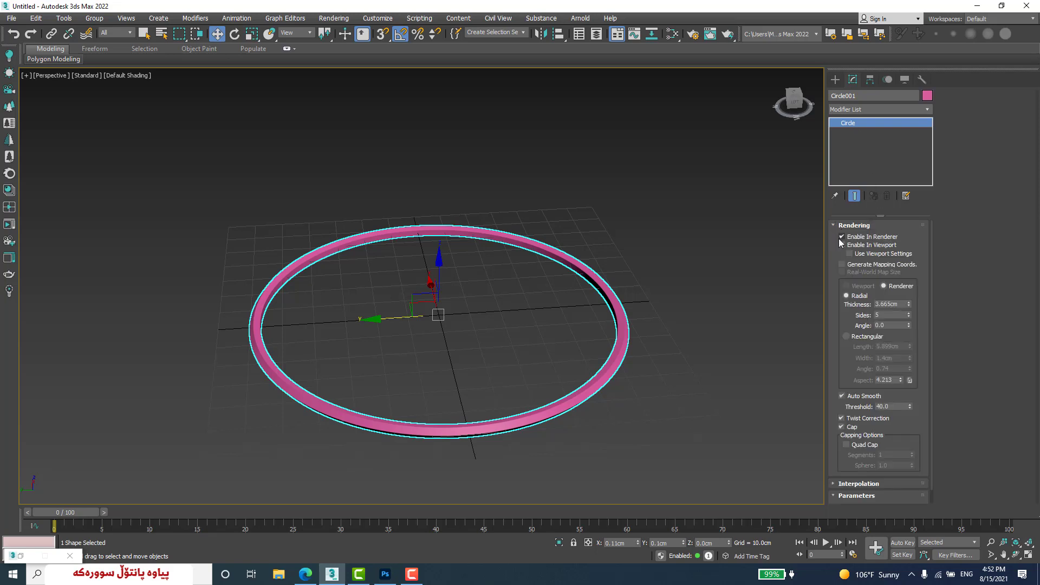
click(841, 245)
click(831, 226)
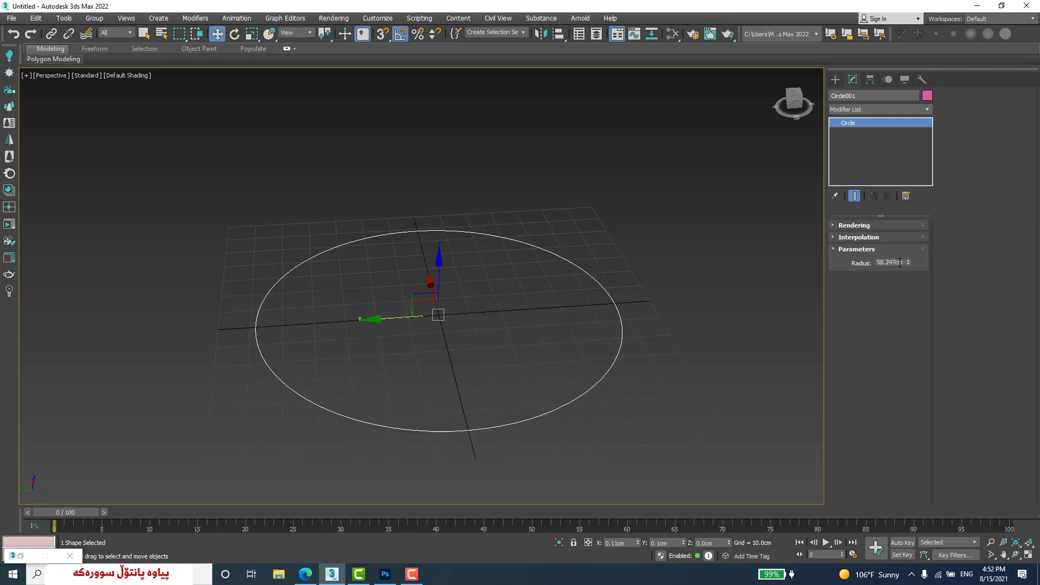
drag(908, 265, 912, 285)
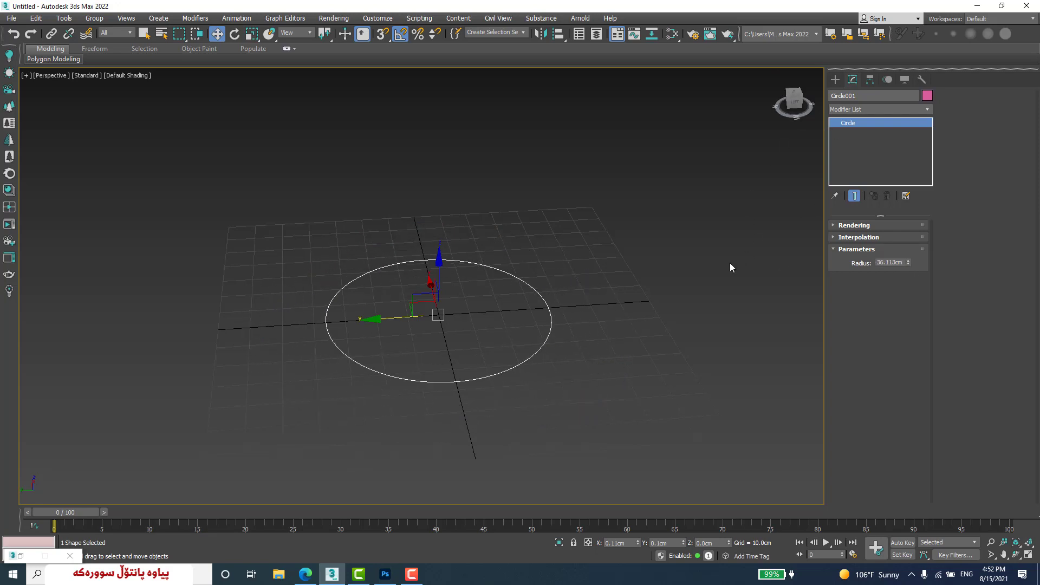
- Delete the circle and draw a new circle spline of about 32.19 cm radius centred near the grid origin
key(Delete)
click(834, 79)
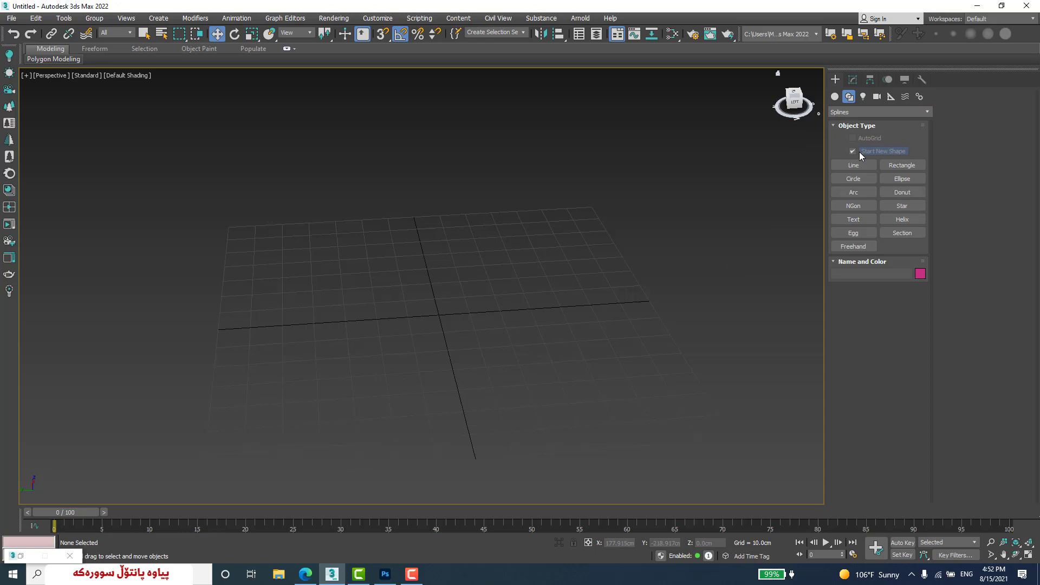
click(899, 180)
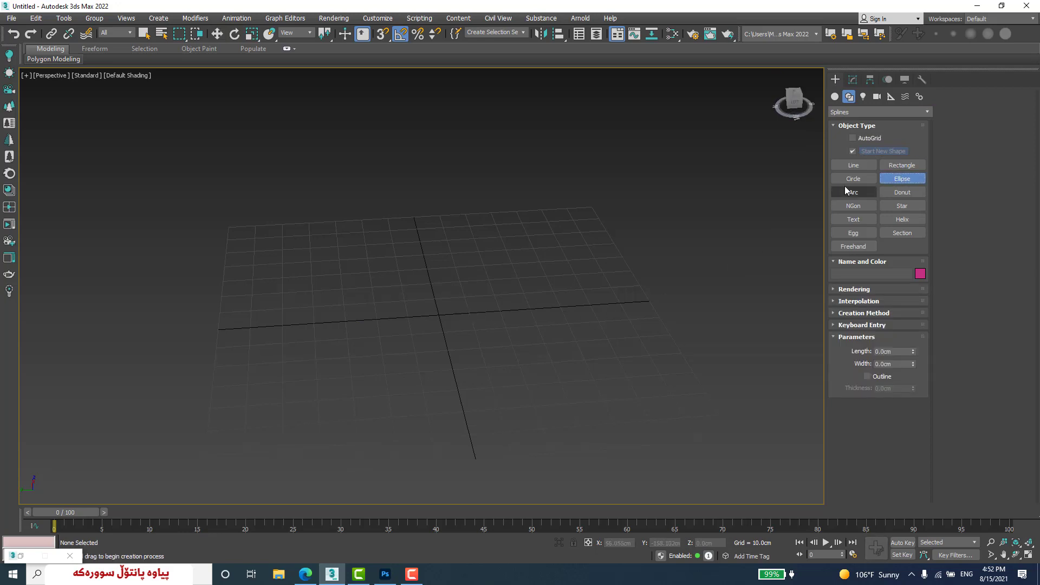
drag(440, 320, 511, 359)
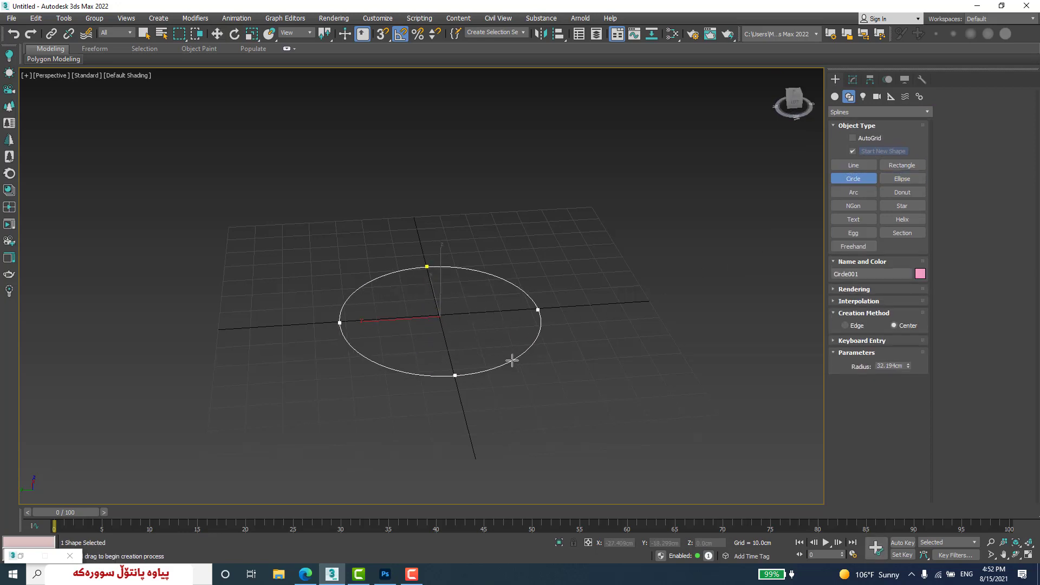
- Apply an Extrude modifier to the circle and increase its extrusion amount
click(853, 79)
click(875, 110)
scroll(866, 122, down, 3)
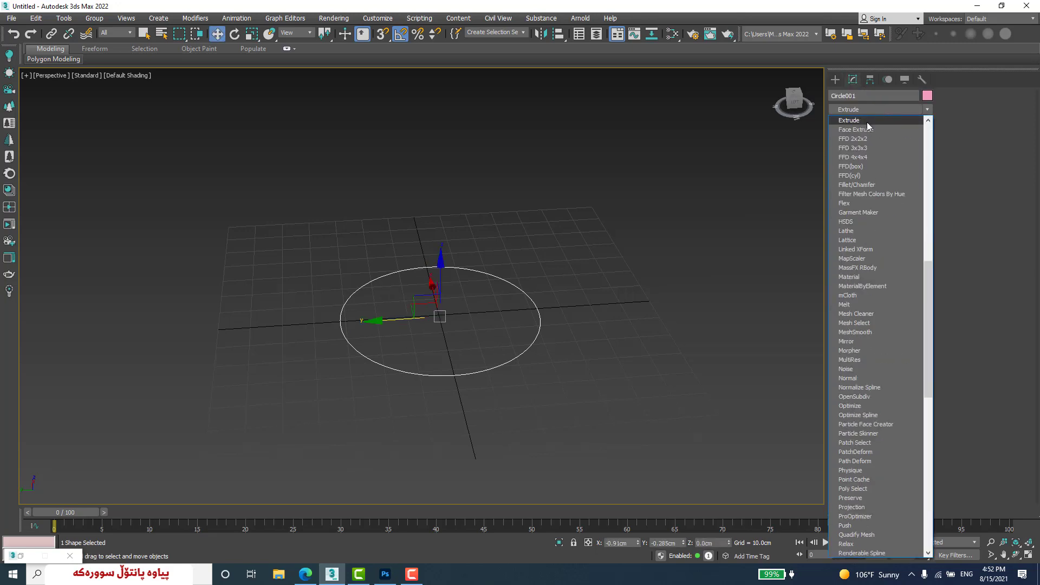
click(867, 122)
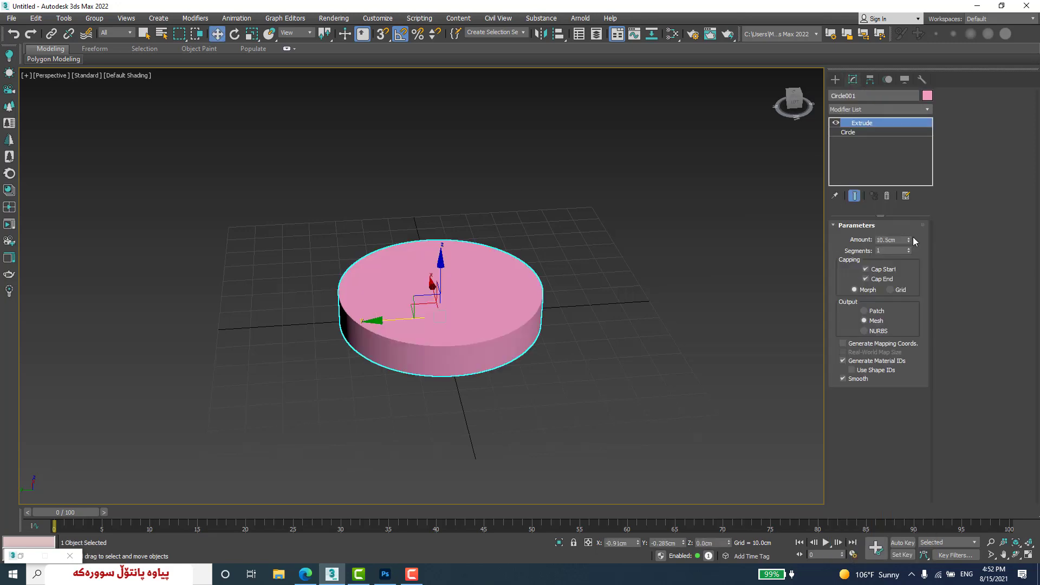
drag(908, 239, 909, 219)
- Delete the extruded circle and create an ellipse spline about 71.6 cm long and 43.4 cm wide, off to one side of the grid origin
key(Delete)
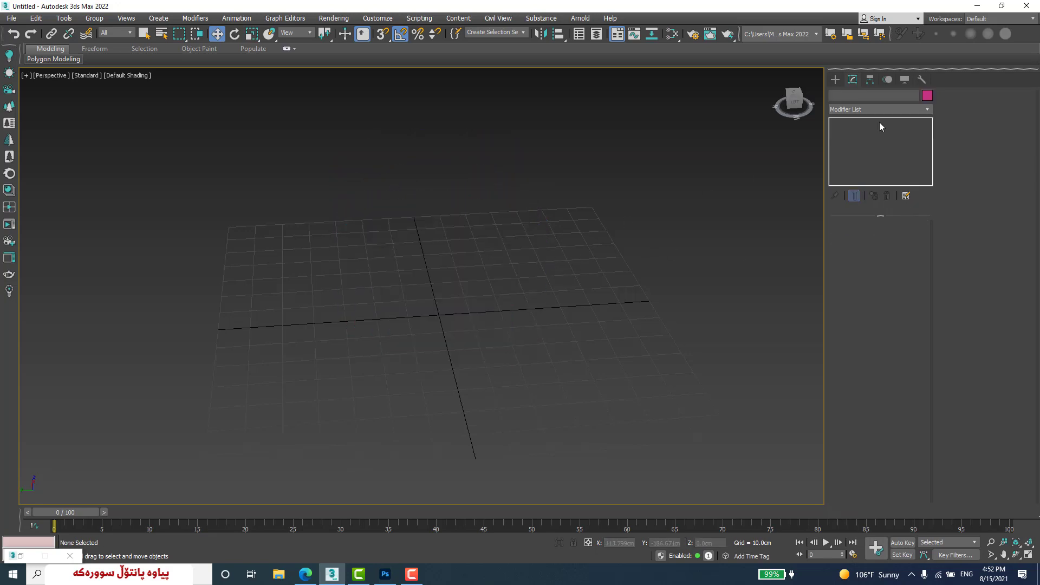
click(836, 80)
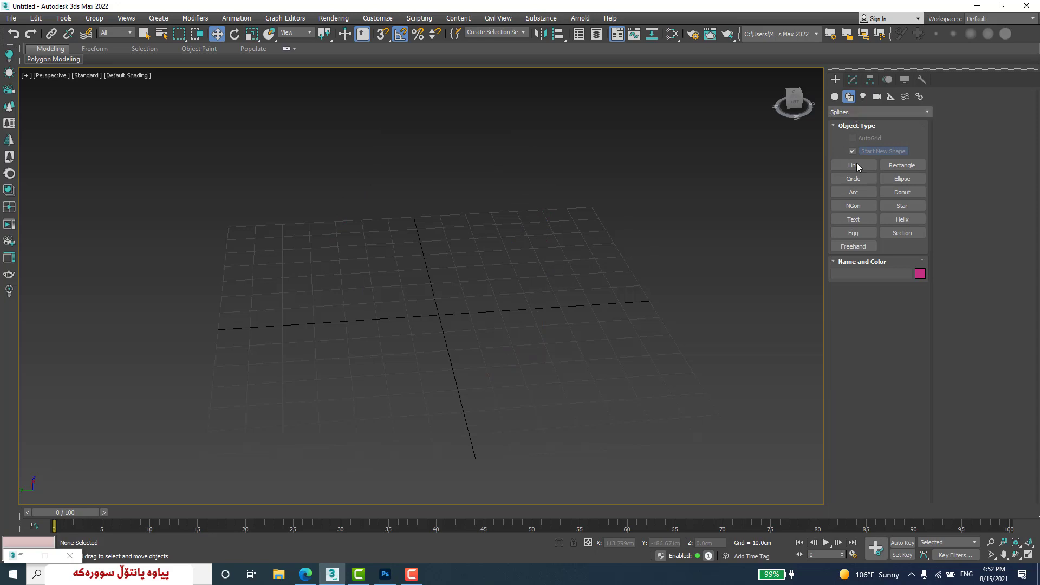
click(896, 181)
drag(436, 315, 700, 381)
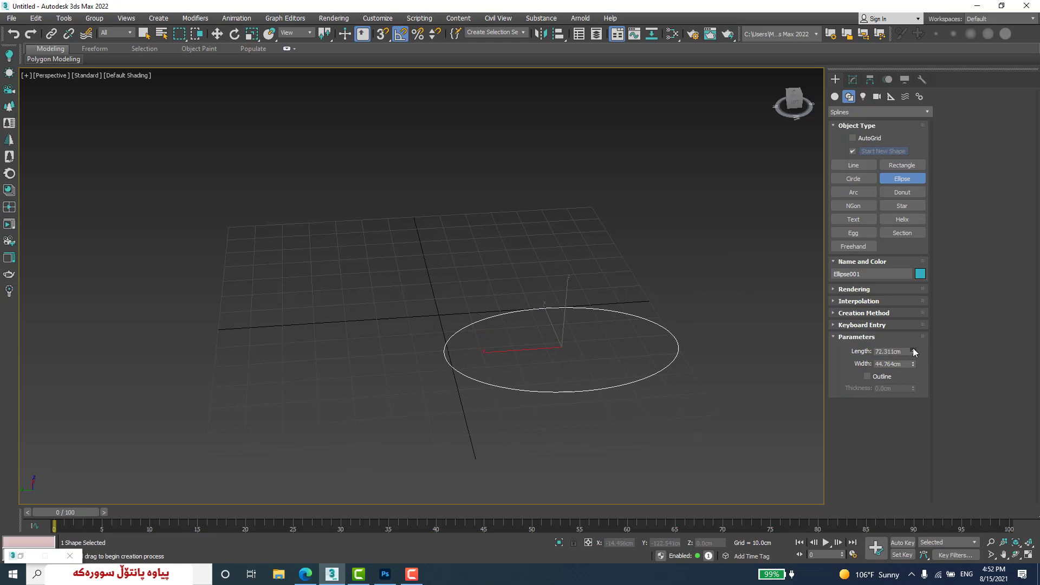
mouse_move(914, 362)
mouse_down()
mouse_move(915, 353)
mouse_move(914, 363)
mouse_up()
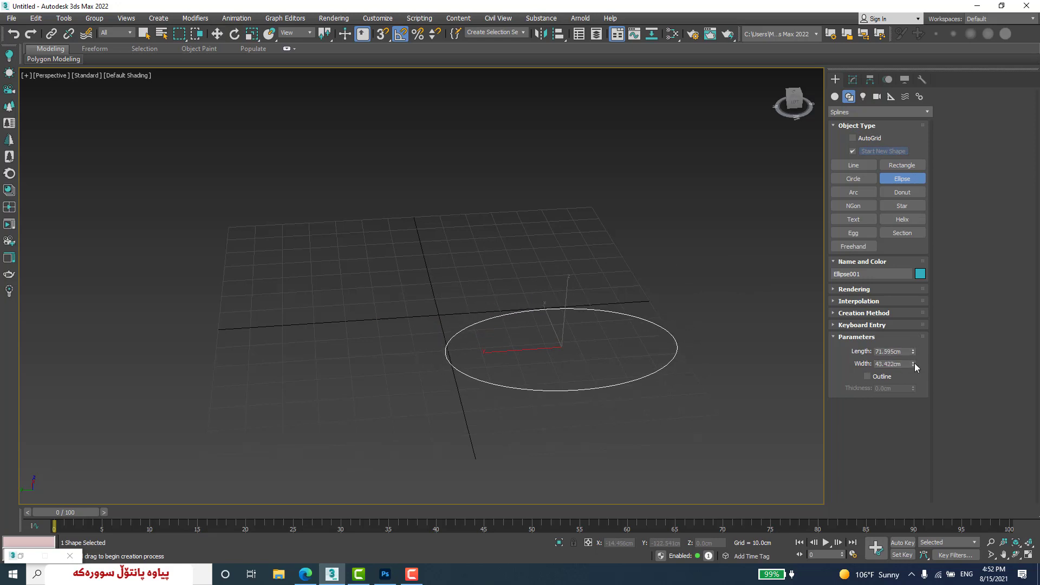
- Lengthen the ellipse to about 80.19 cm and enable its Outline with a thickness of about 4.86 cm
click(854, 79)
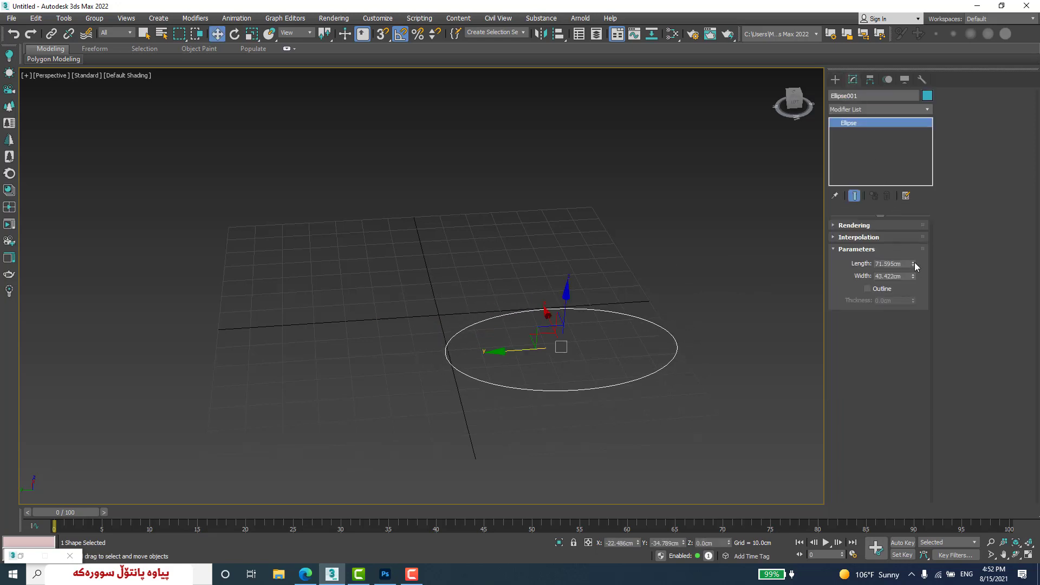
drag(915, 263, 914, 258)
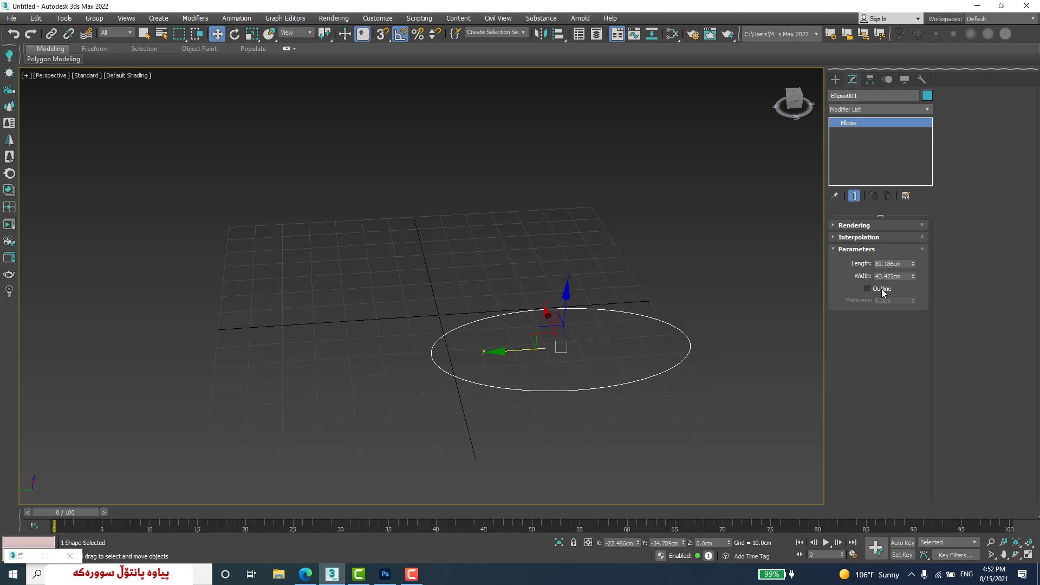
click(881, 289)
drag(912, 300, 910, 106)
- Apply an Extrude modifier with an amount of 26.5 cm to the outlined ellipse and inspect the hollow ring from above
click(899, 109)
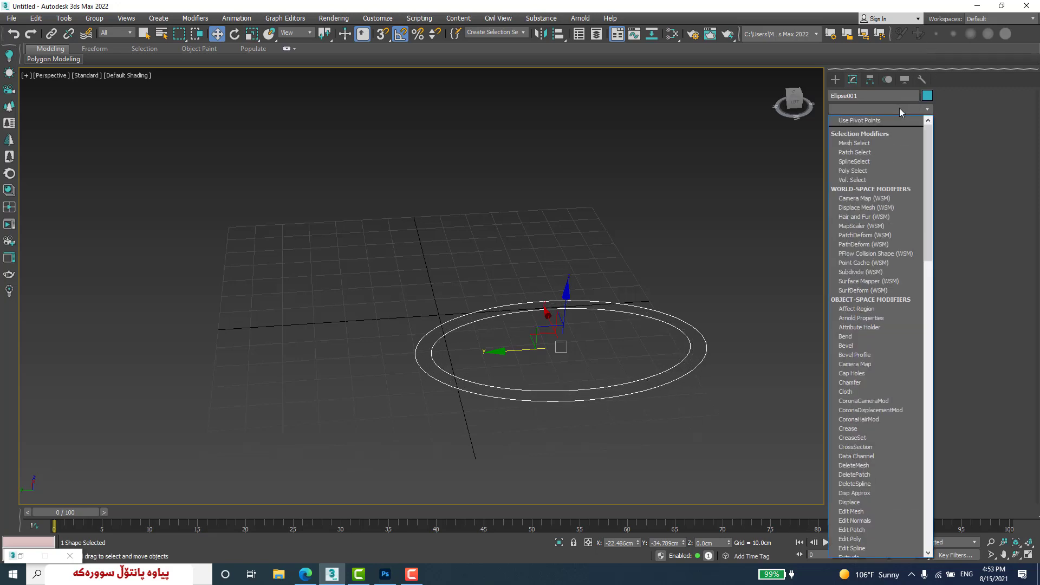
scroll(900, 108, down, 10)
click(875, 117)
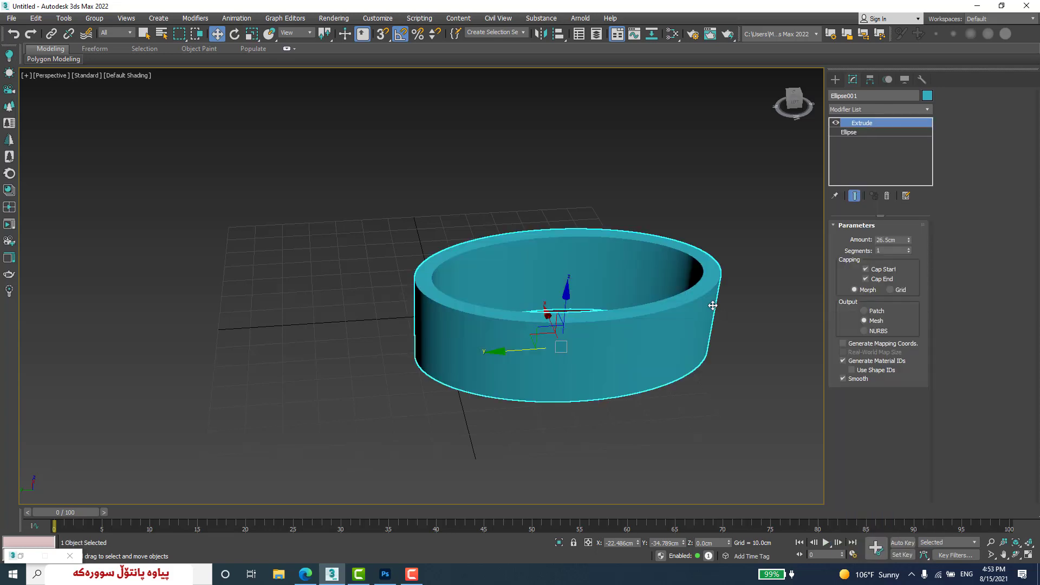
alt+middle_drag(650, 274, 619, 301)
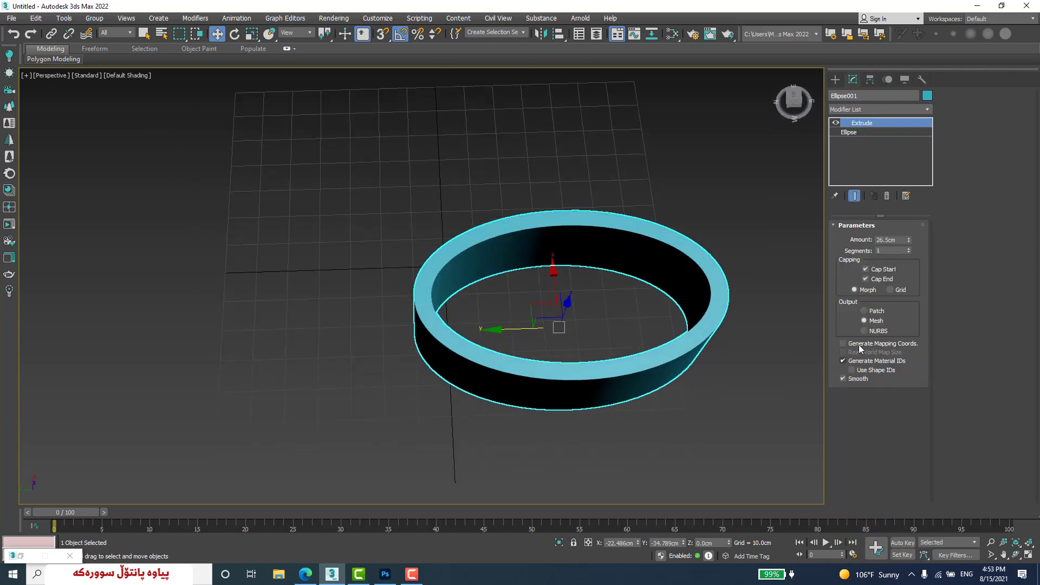
- Turn off Outline in the base ellipse beneath the Extrude modifier and look through the ellipse's interpolation and rendering settings
click(857, 132)
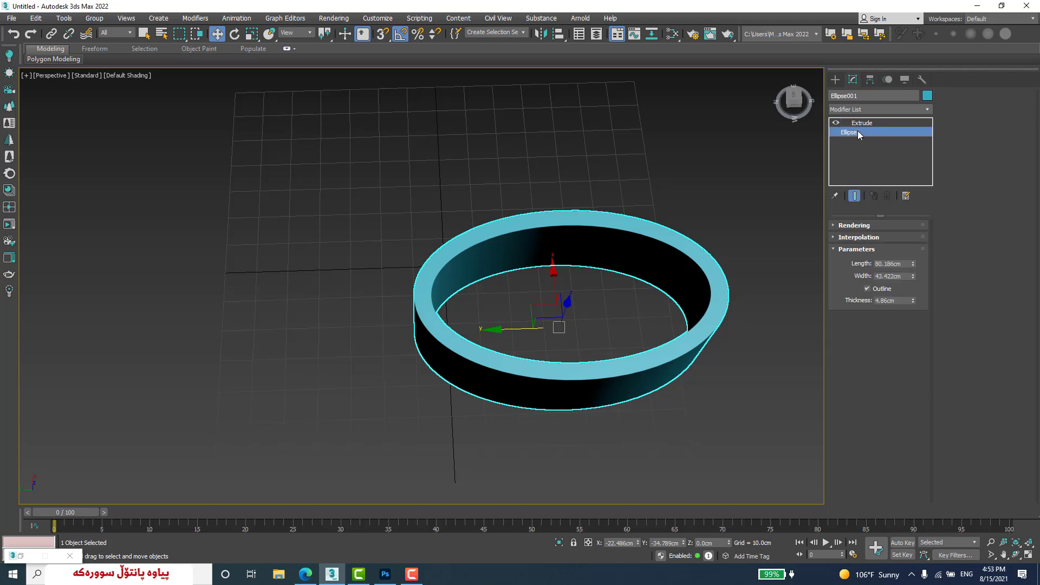
click(866, 288)
alt+middle_drag(671, 325, 671, 374)
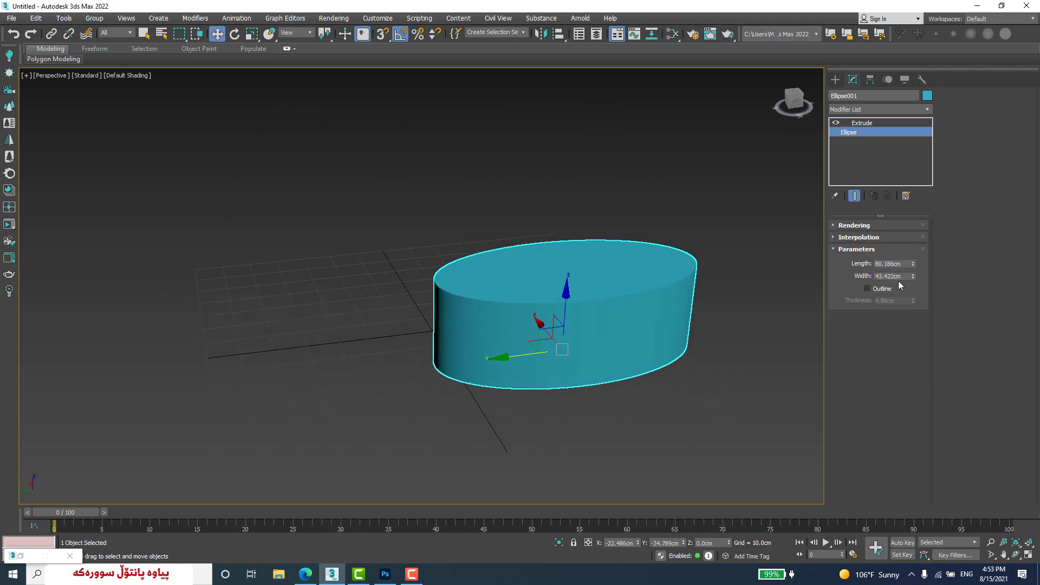
click(834, 238)
click(834, 238)
click(836, 227)
click(833, 226)
- Delete the extruded ellipse and draw two End-End-Middle arcs across the grid, with radii of about 65.8 cm and 84.2 cm
key(Delete)
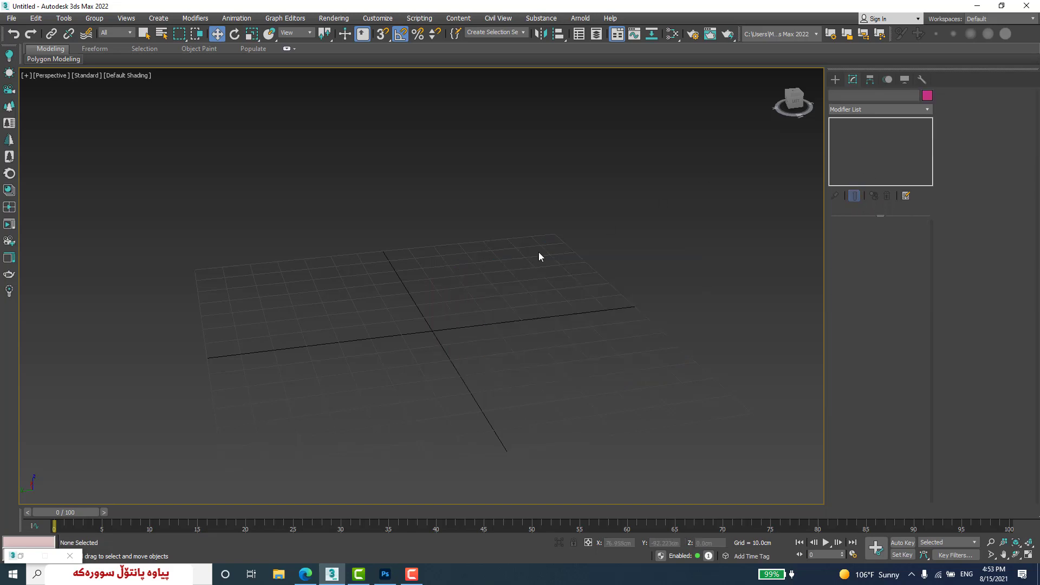
click(837, 79)
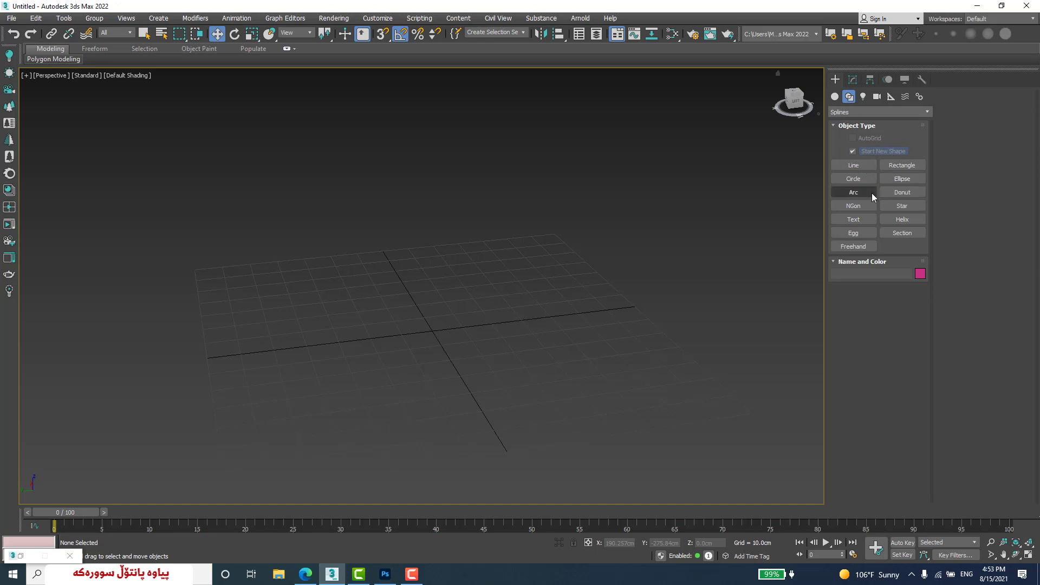
click(853, 192)
scroll(405, 331, down, 2)
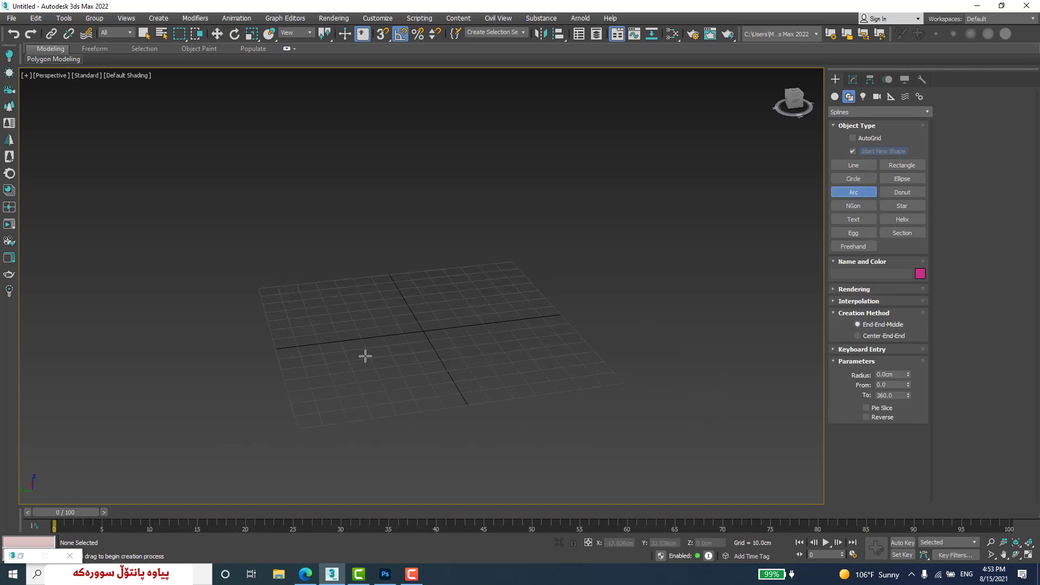
drag(314, 350, 472, 282)
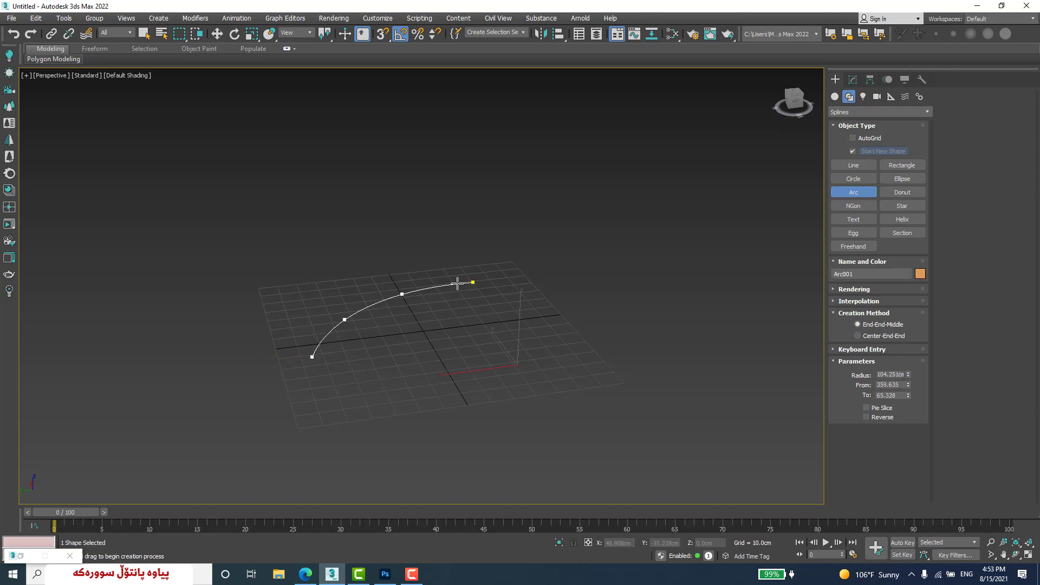
click(357, 295)
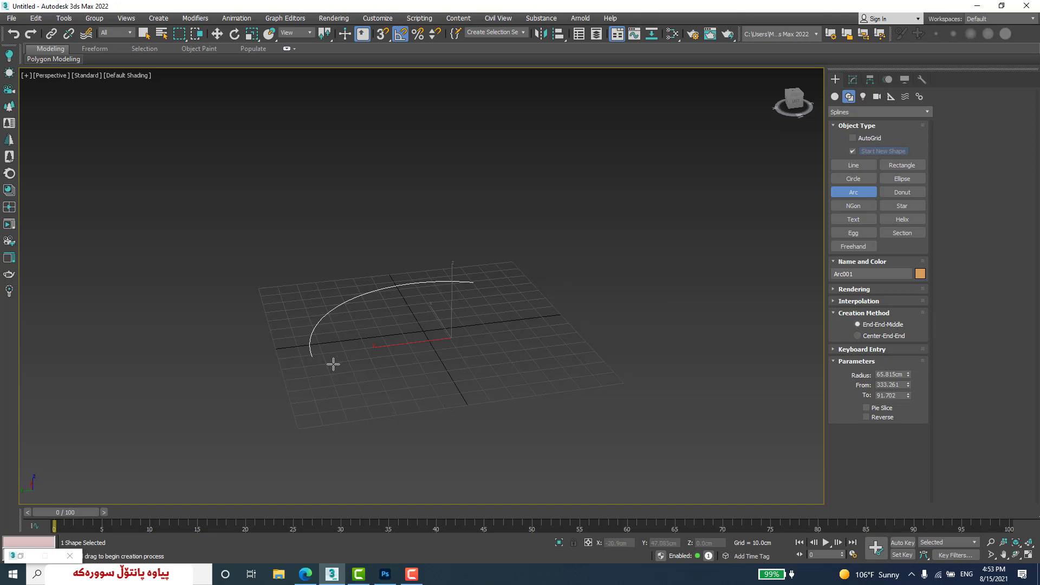
drag(325, 393, 523, 297)
click(391, 317)
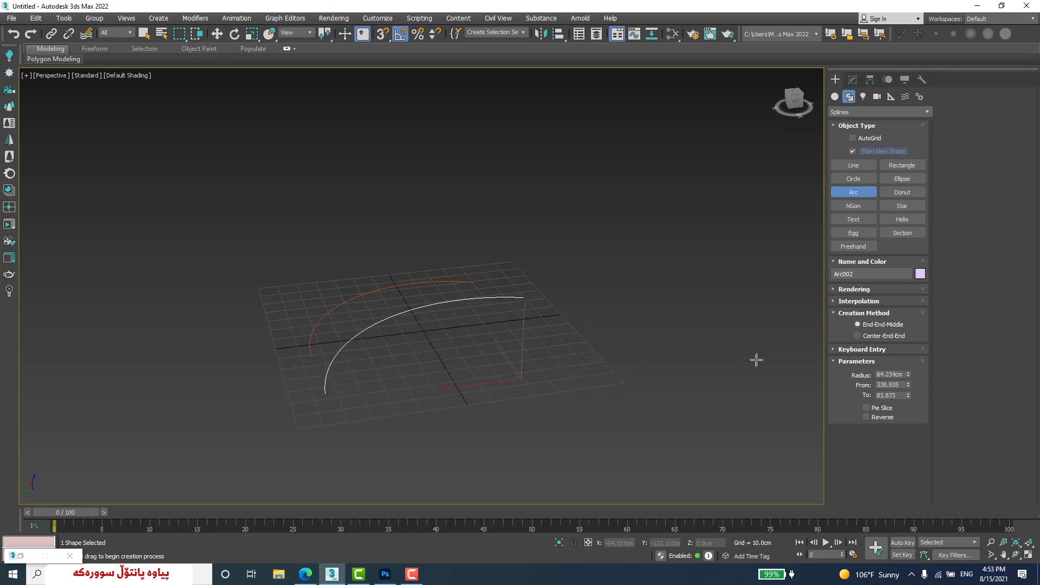
- Draw a third arc of about 76.1 cm radius with the Center-End-End method, and set the creation method back to End-End-Middle
click(861, 335)
drag(530, 391, 497, 498)
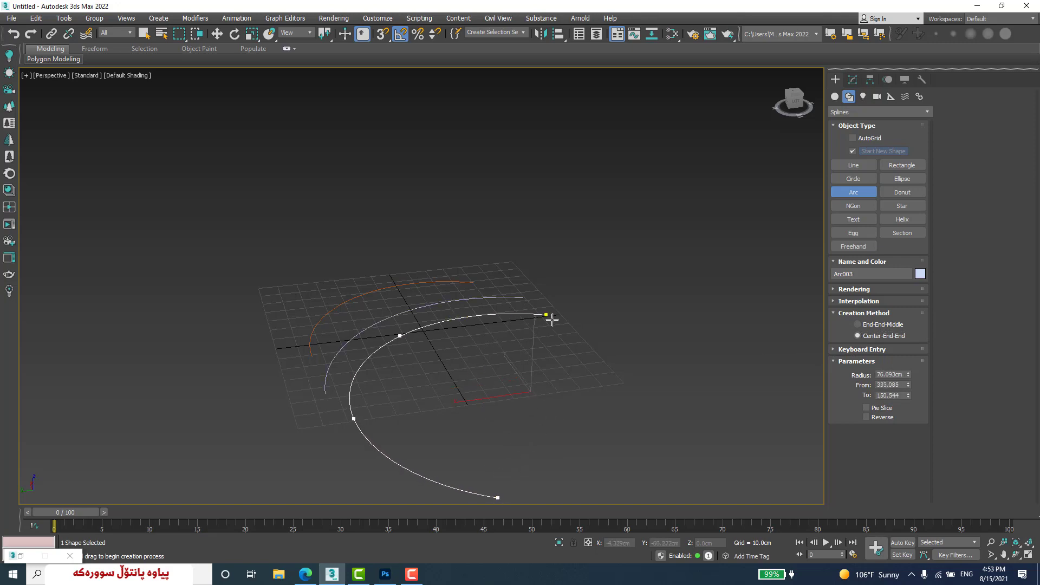
click(591, 322)
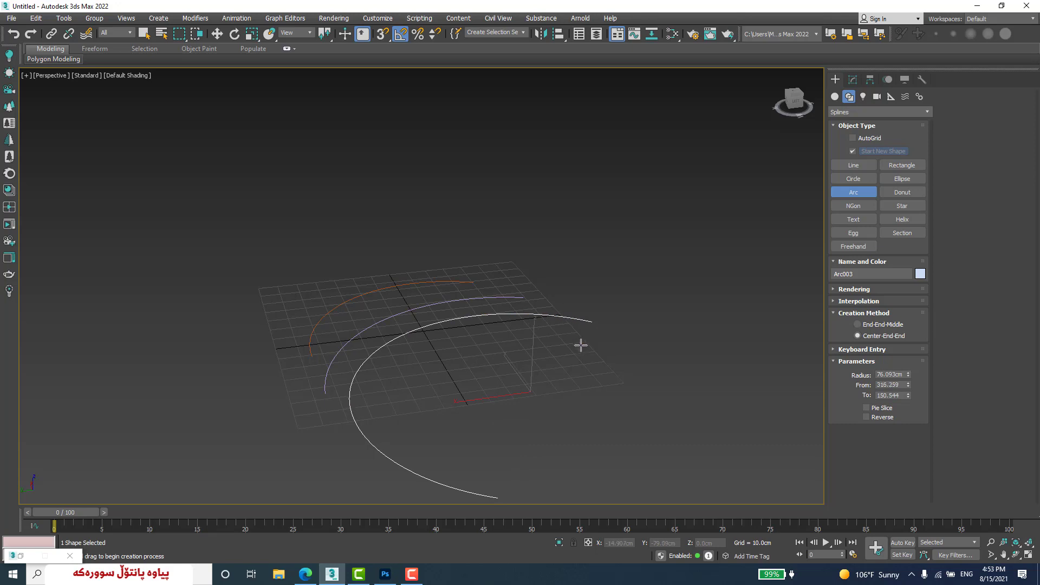
click(874, 324)
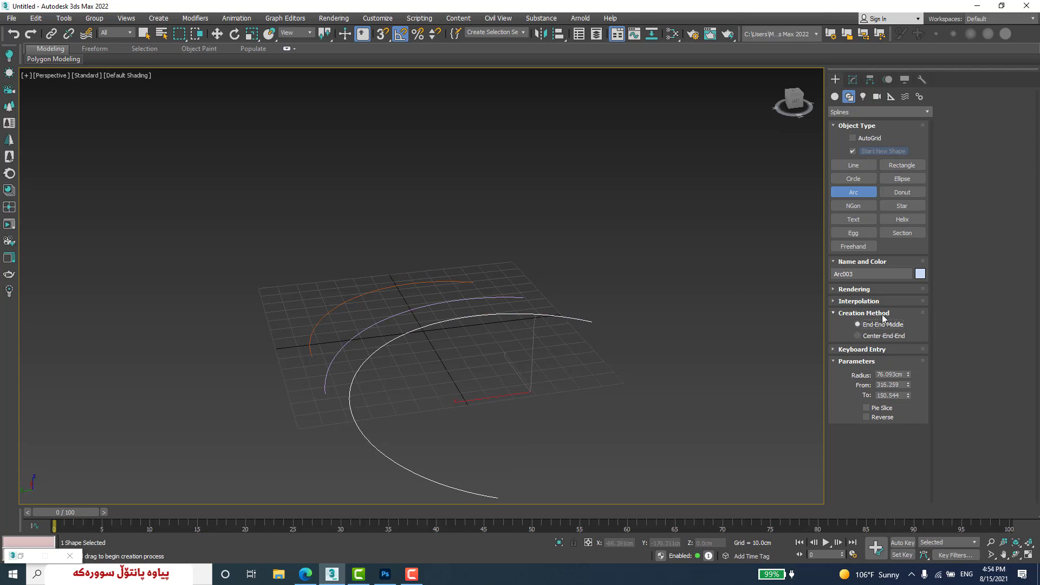
- Toggle Pie Slice on the third arc, and set its radius to about 55.5 cm, From to about 284.6 and To to about 143
click(854, 81)
key(w)
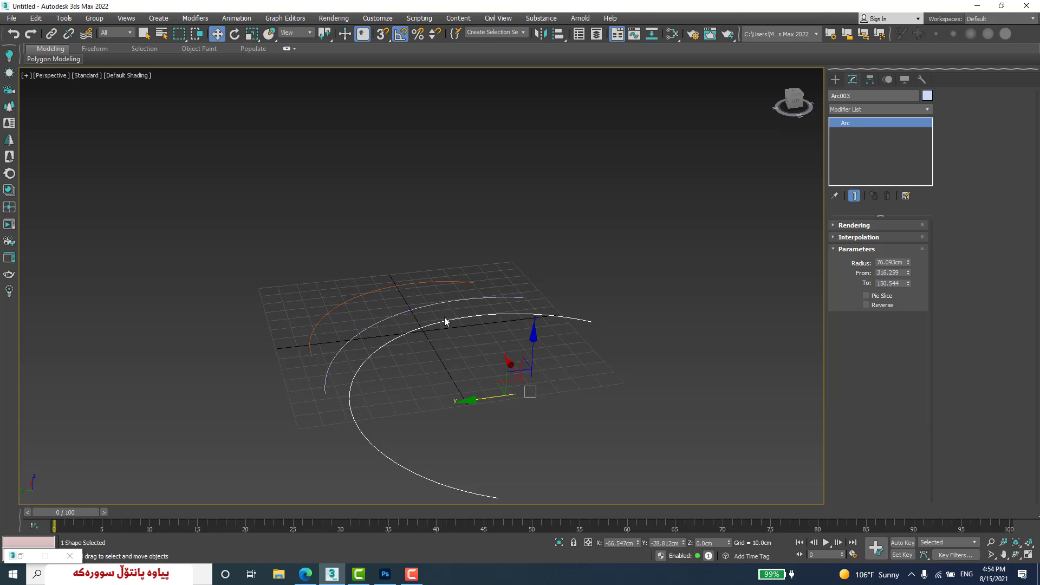
middle_drag(450, 351, 495, 284)
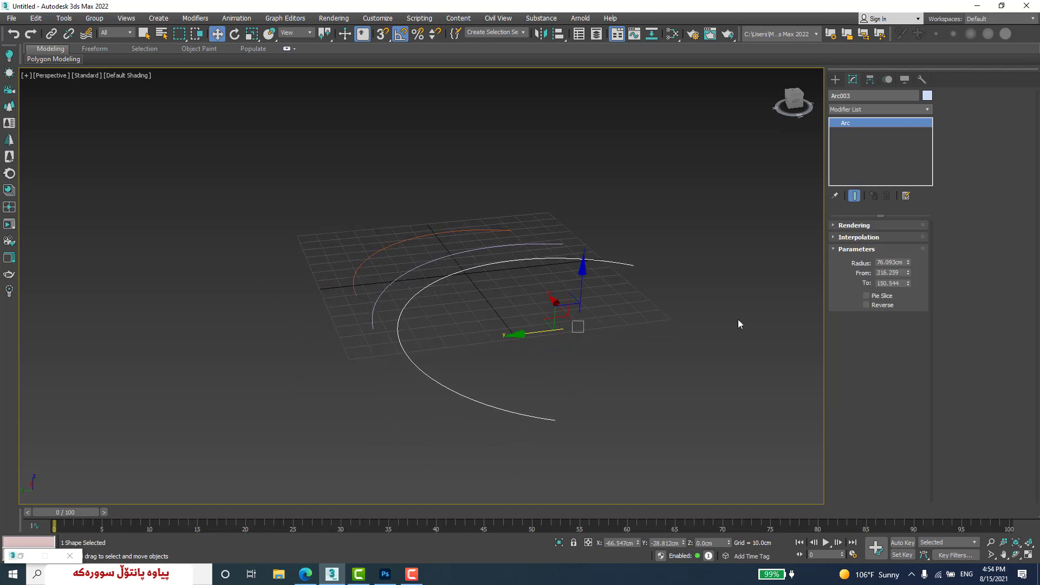
click(866, 295)
click(866, 296)
drag(910, 266, 907, 289)
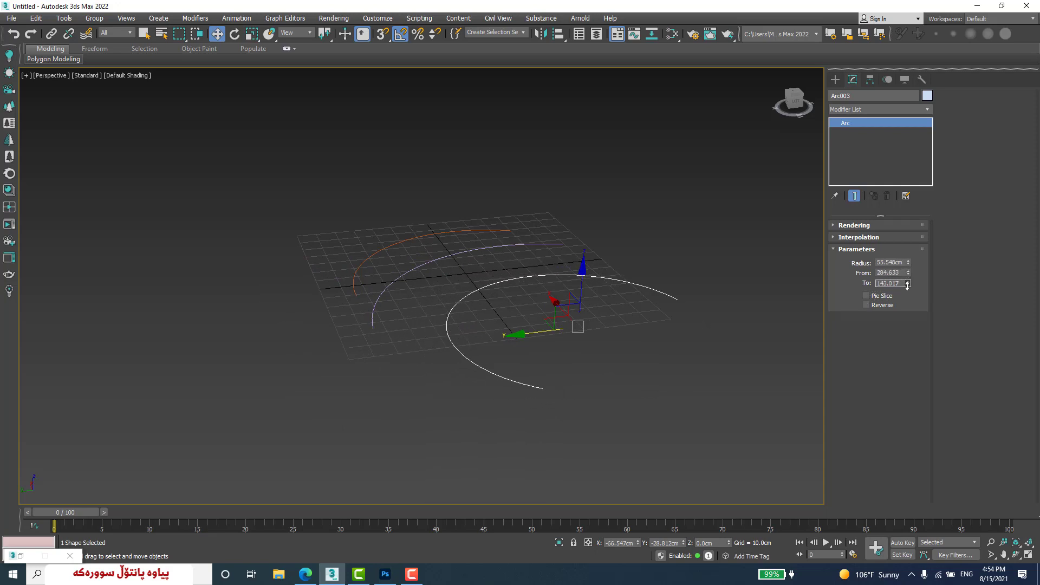
- Extend the middle arc by lowering its From angle
click(434, 258)
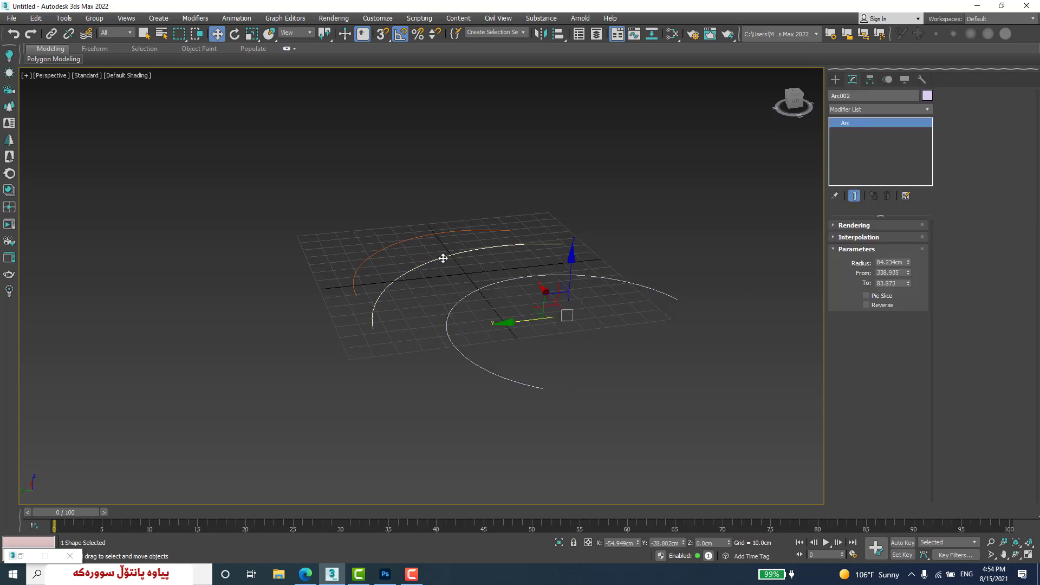
drag(908, 274, 908, 276)
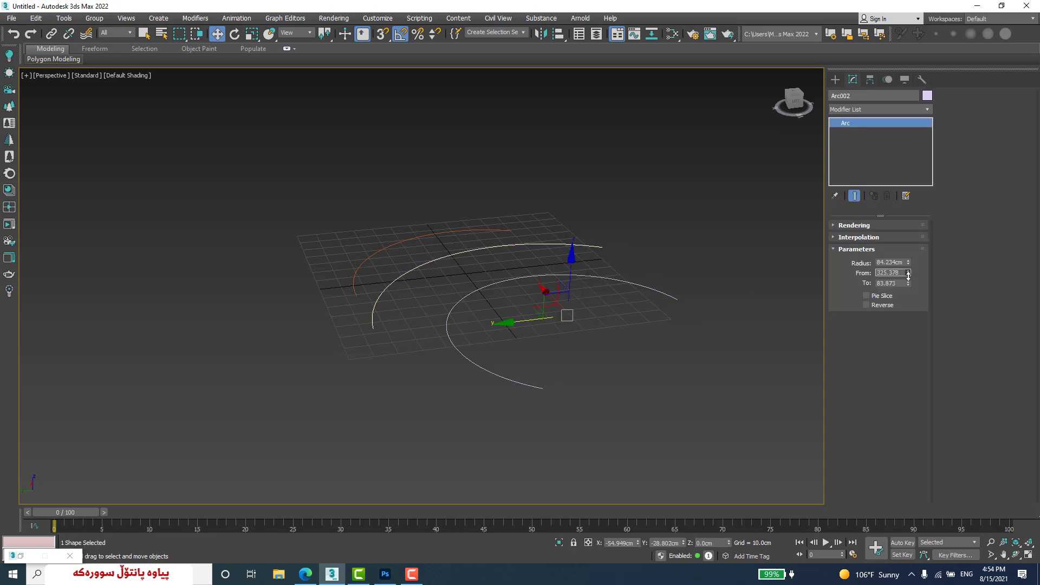
- Try Pie Slice and Reverse on the third arc and reduce its To angle to about 68.6
click(588, 274)
click(875, 295)
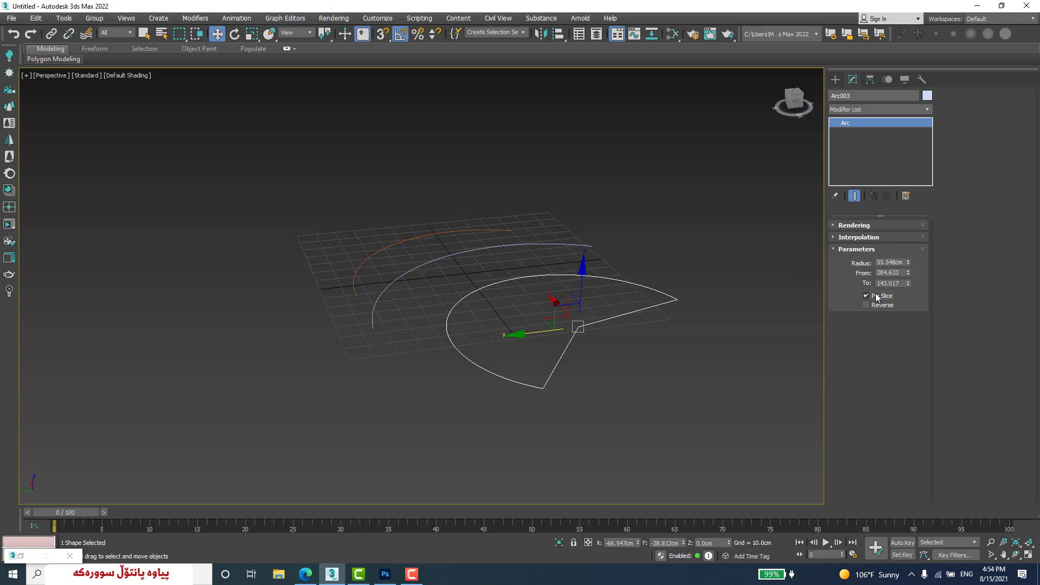
drag(909, 284, 913, 385)
drag(913, 345, 923, 313)
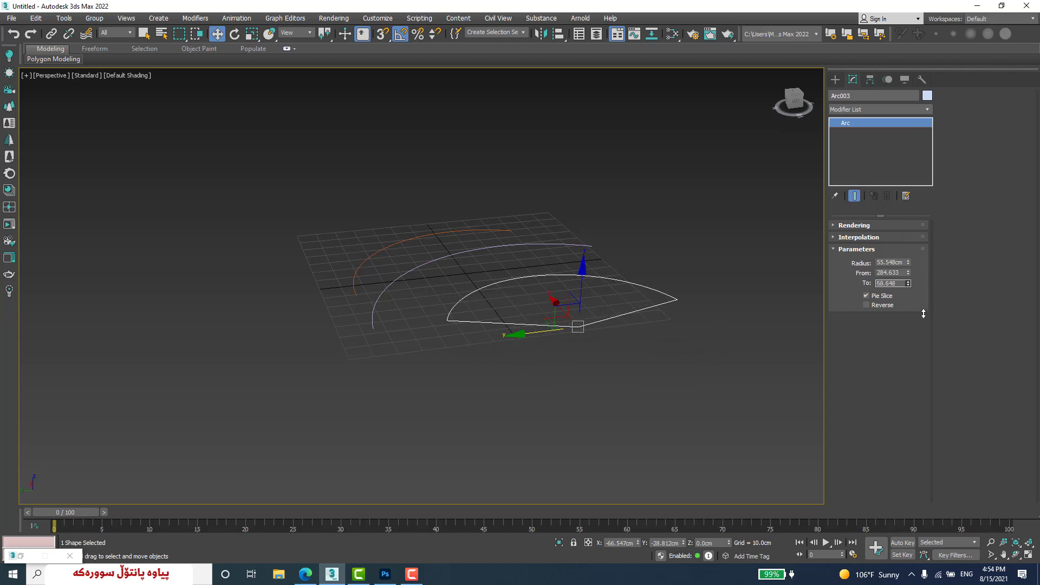
click(866, 296)
click(869, 304)
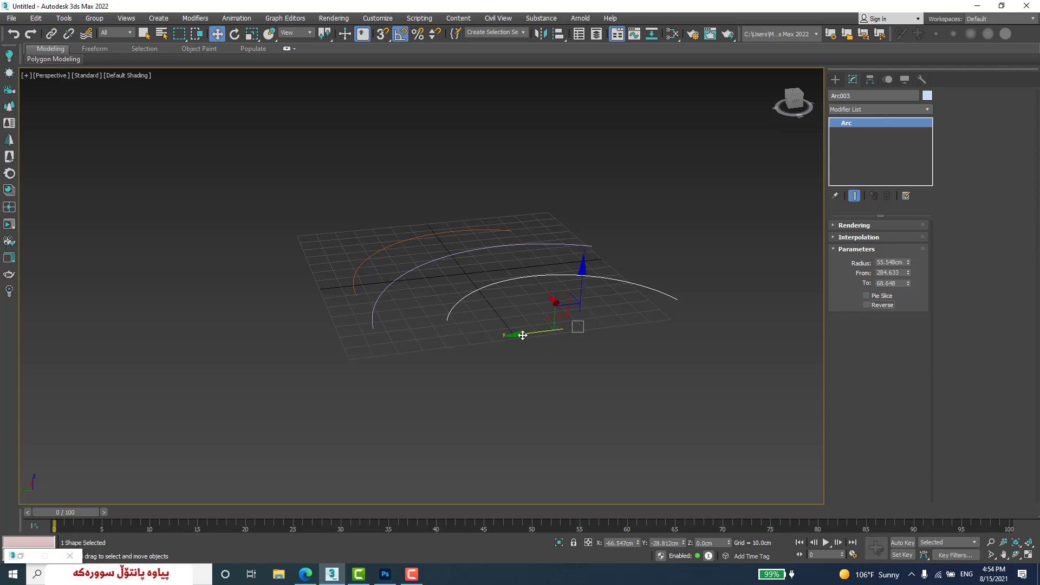
- Clone the third arc as a single copy and place the copy in front of it on the ground plane
shift+drag(522, 332, 671, 314)
shift+drag(662, 369, 515, 399)
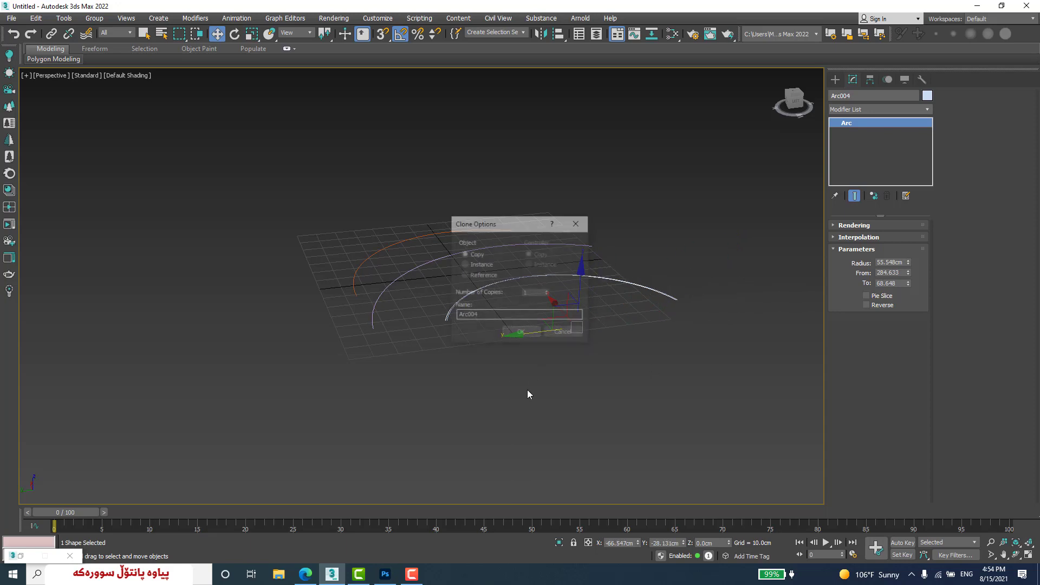
click(510, 336)
mouse_move(558, 322)
mouse_down()
mouse_move(565, 348)
mouse_move(599, 362)
mouse_up()
click(489, 404)
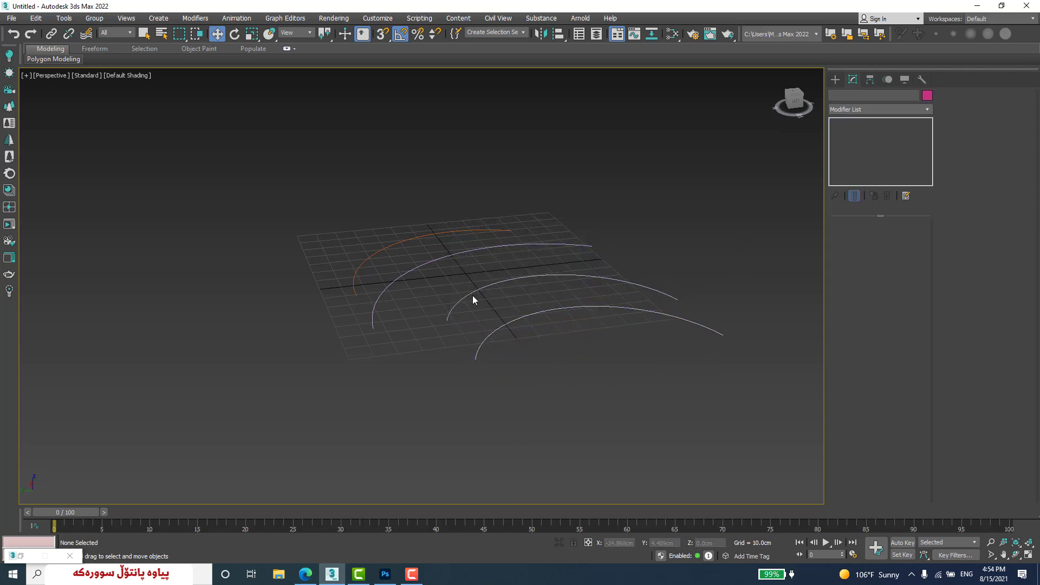
- Turn on Reverse for the original third arc
click(472, 297)
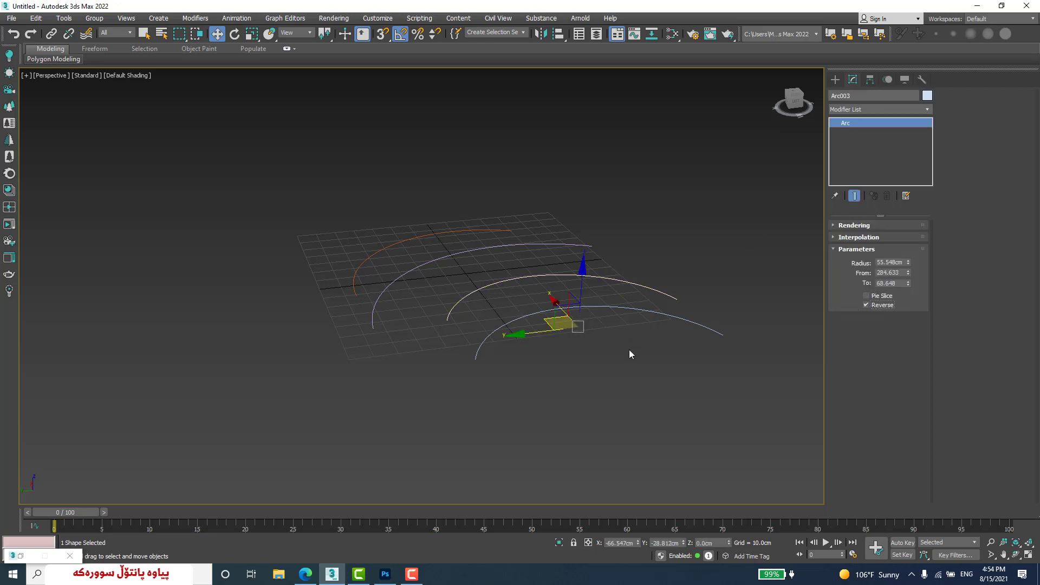
click(641, 375)
click(587, 276)
- Move the copied arc off the grid, well clear of the other three arcs, and deselect it
click(635, 312)
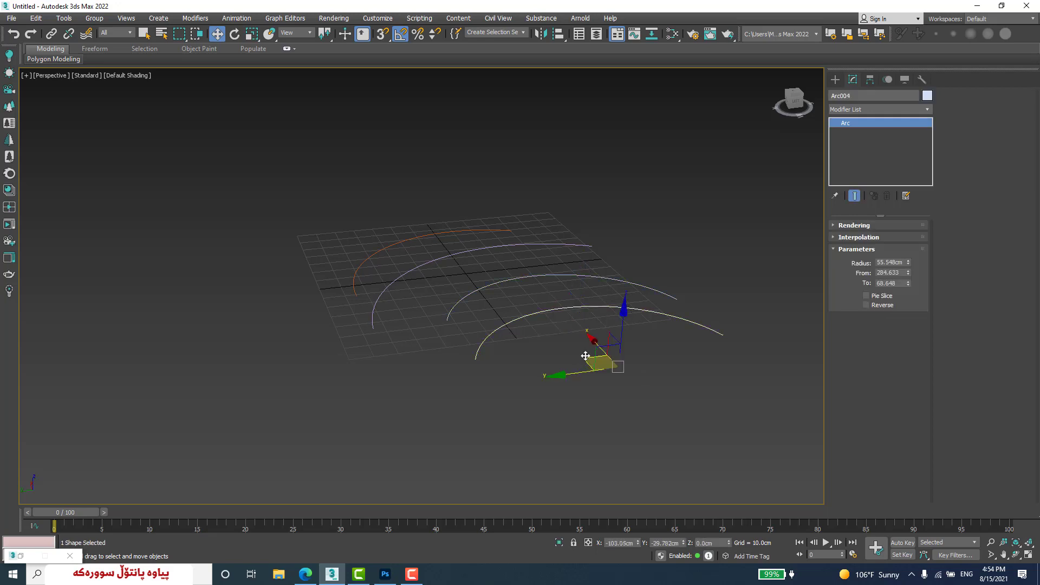
drag(591, 359, 253, 417)
click(473, 327)
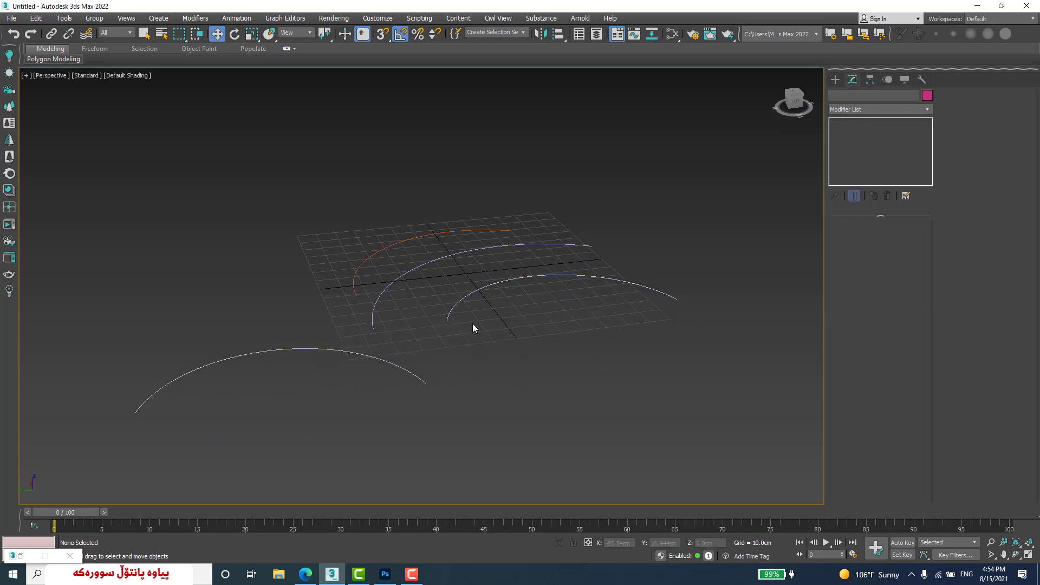
- Apply Edit Spline to the original third arc and turn on Show Vertex Numbers at vertex level
click(404, 374)
click(489, 353)
click(482, 288)
click(844, 110)
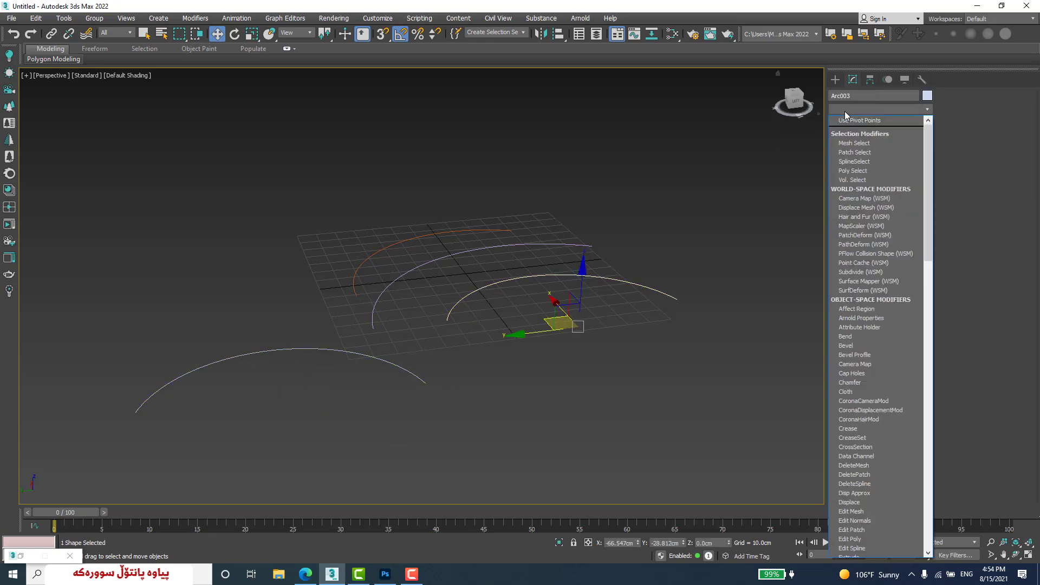
text(esh)
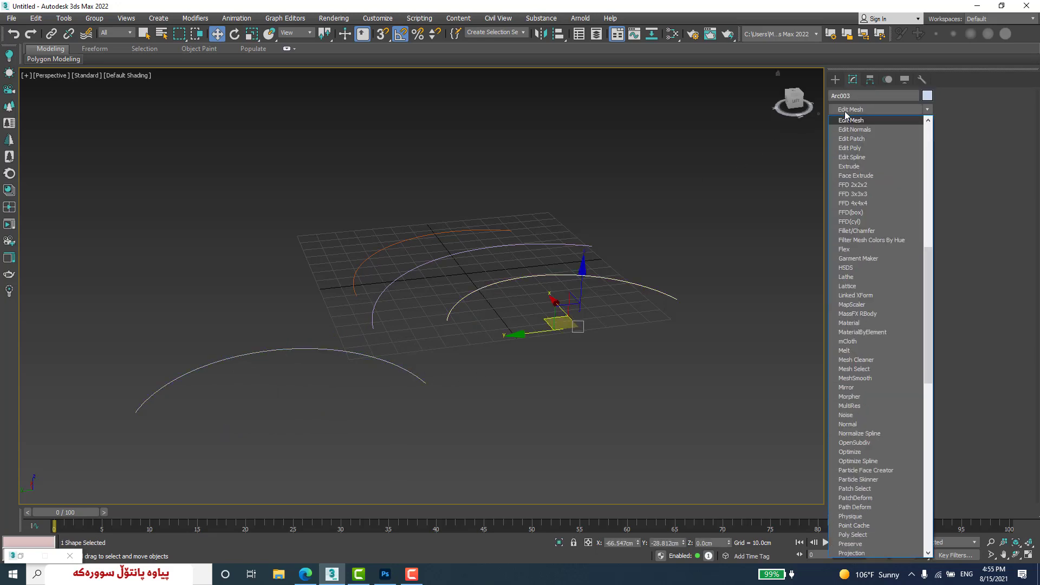
click(877, 157)
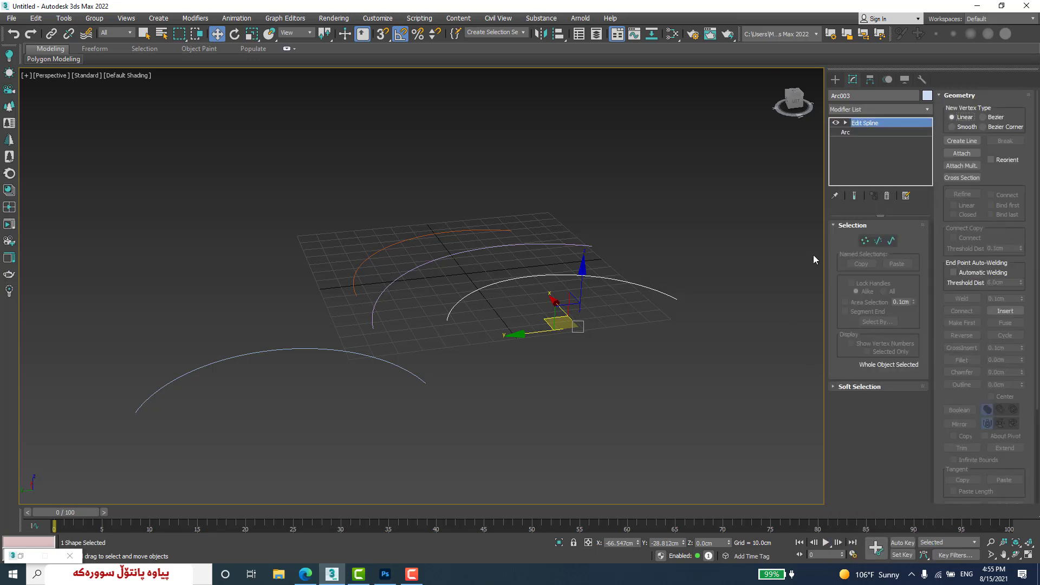
click(865, 241)
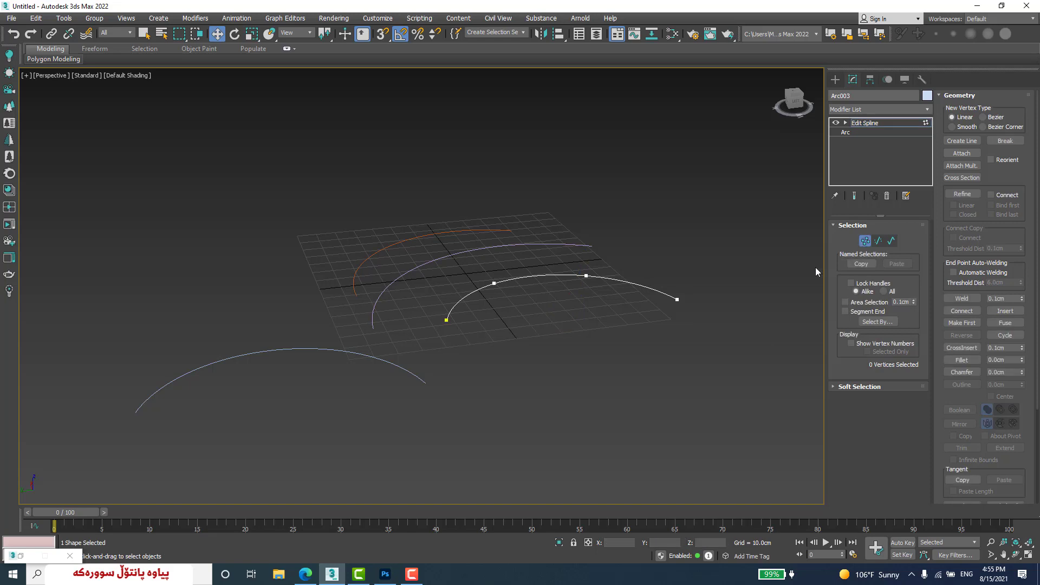
click(850, 344)
key(1)
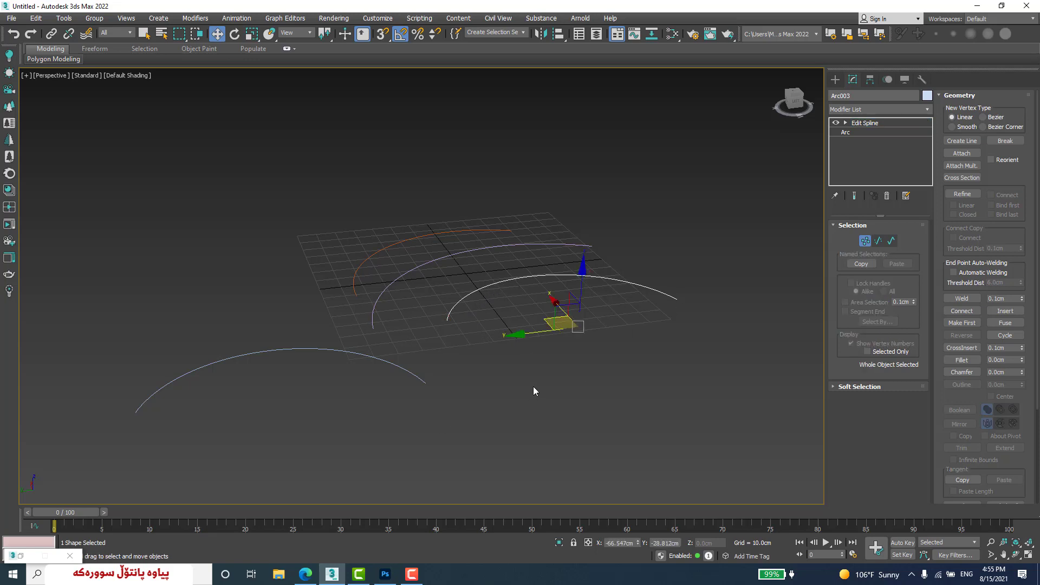
- Add Edit Spline to the copied arc off the grid and show its vertex numbers for comparison
click(417, 373)
click(856, 106)
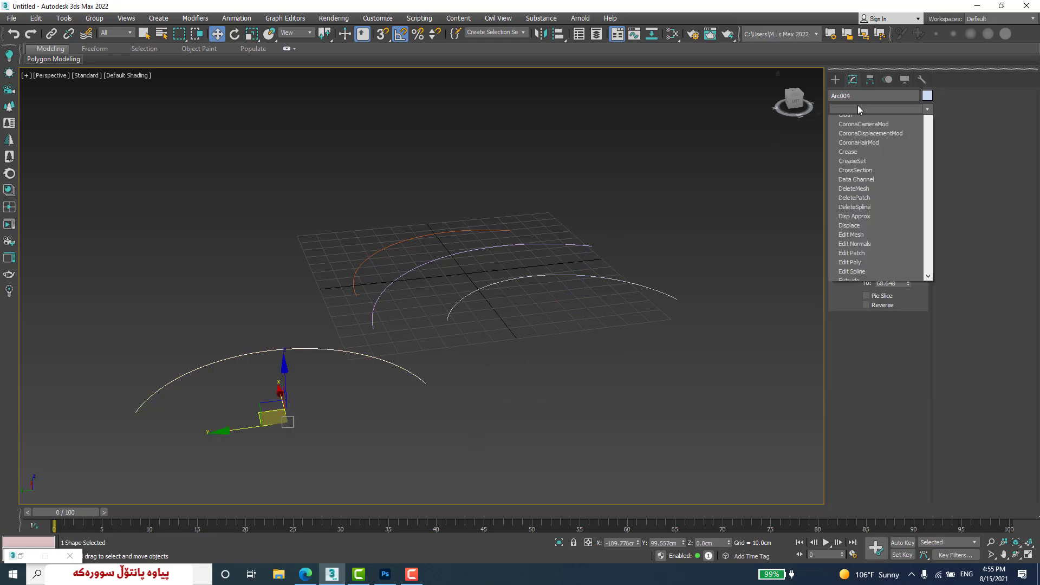
scroll(857, 107, down, 2)
scroll(854, 135, down, 5)
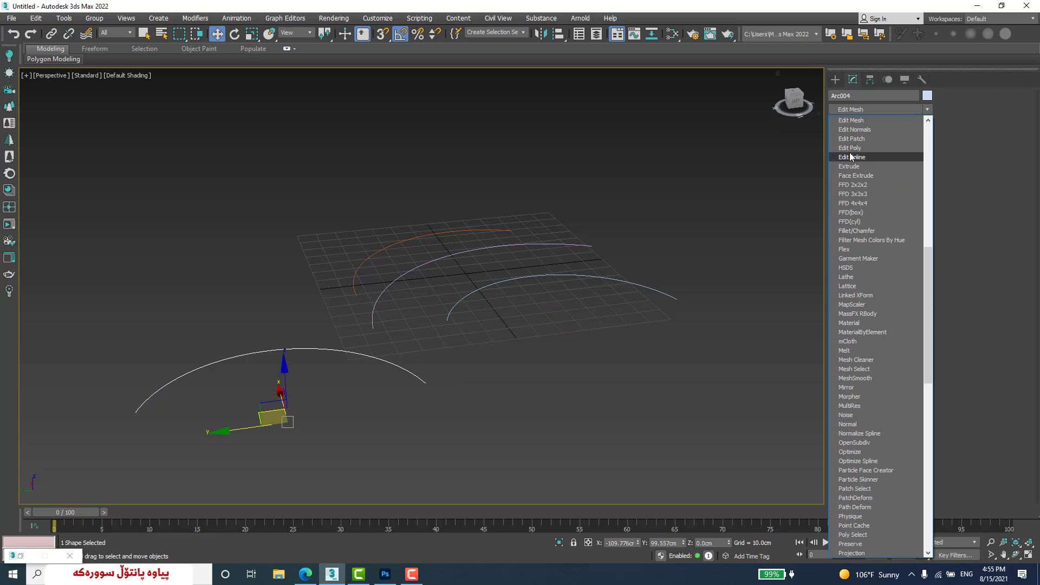
click(852, 152)
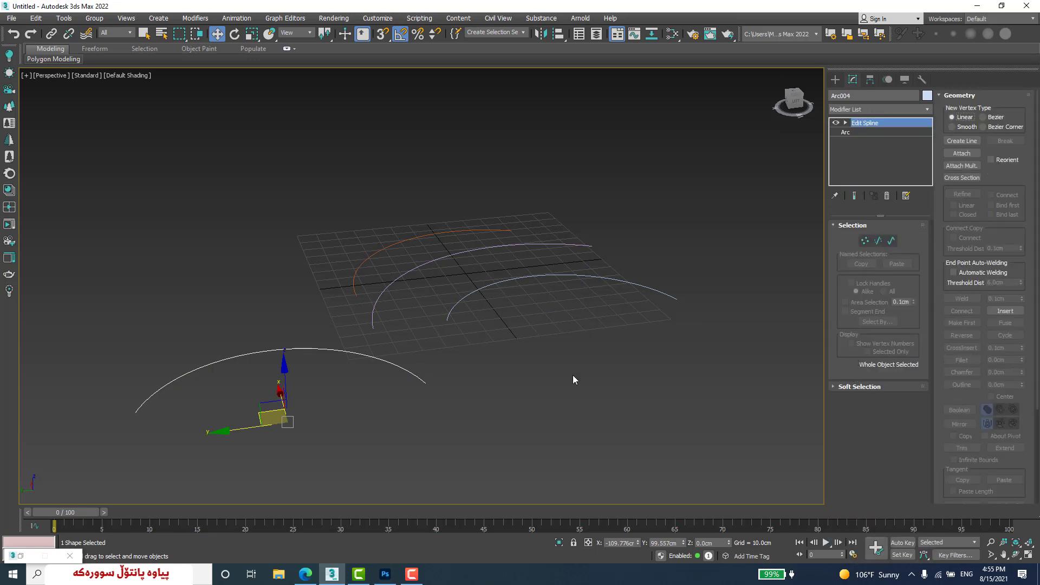
key(1)
click(855, 343)
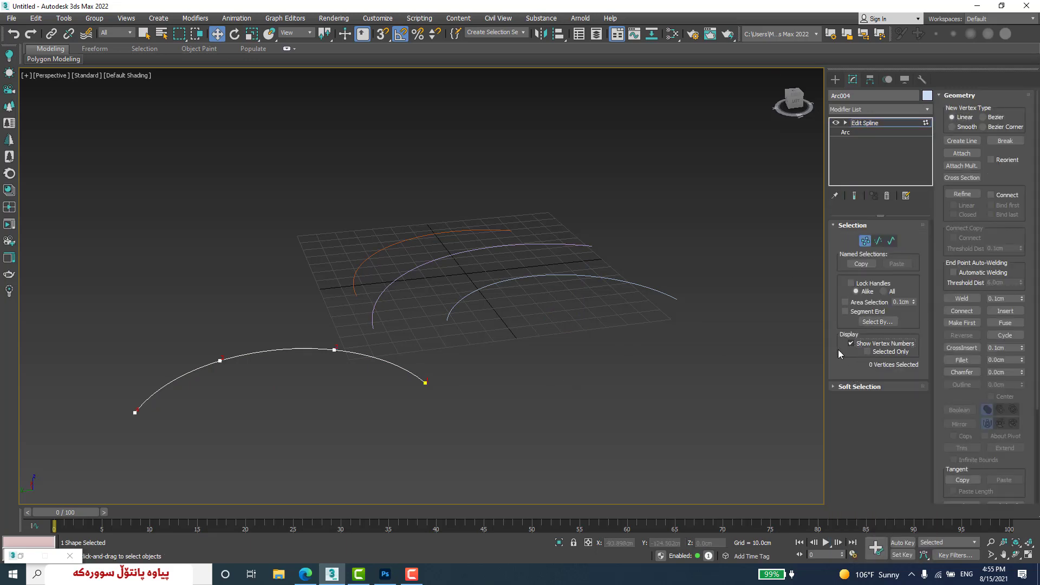
middle_drag(438, 422, 534, 389)
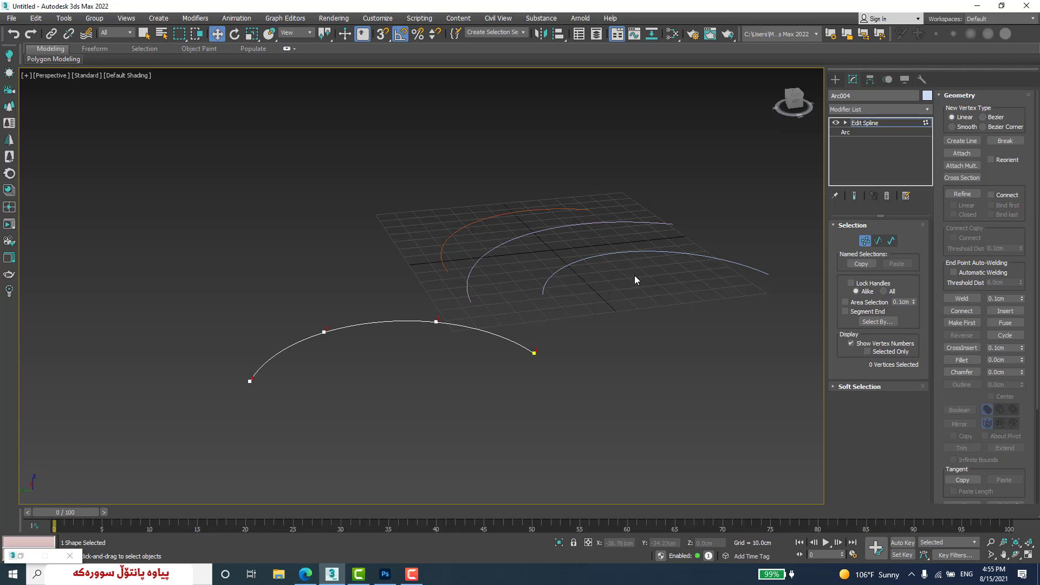
right_click(613, 386)
key(1)
- Delete all four arcs and return the perspective view to its home position
drag(392, 204, 382, 194)
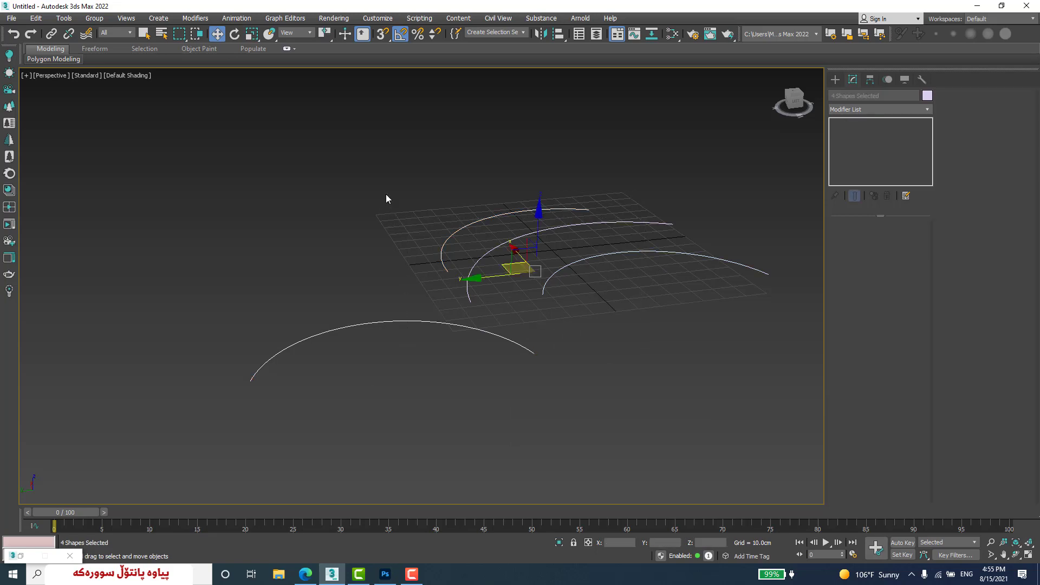
key(Delete)
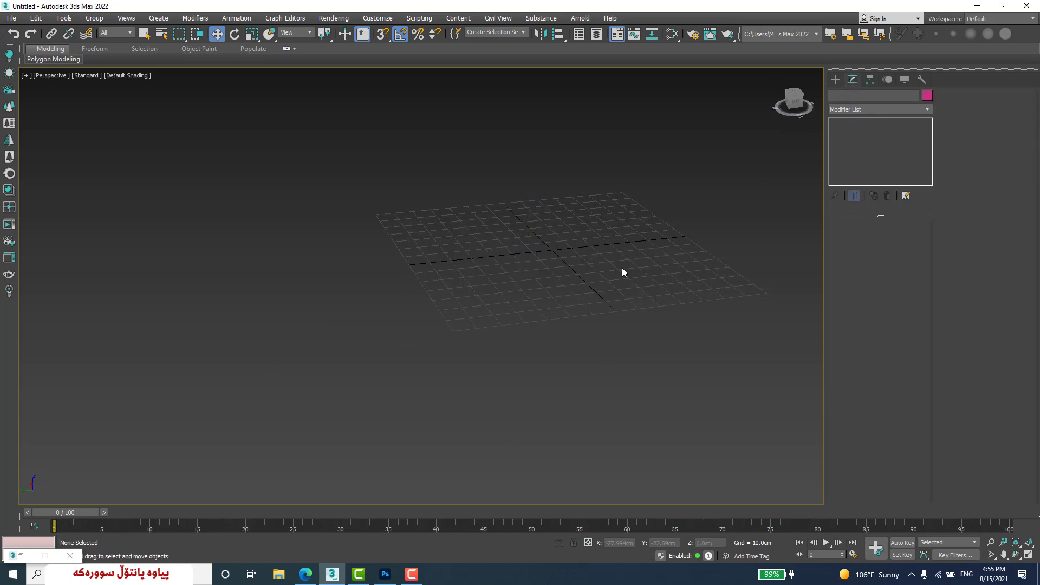
key(alt+ctrl+h)
- Create a Donut spline centred near the origin with radii of about 62.2 cm and 40.6 cm
click(834, 84)
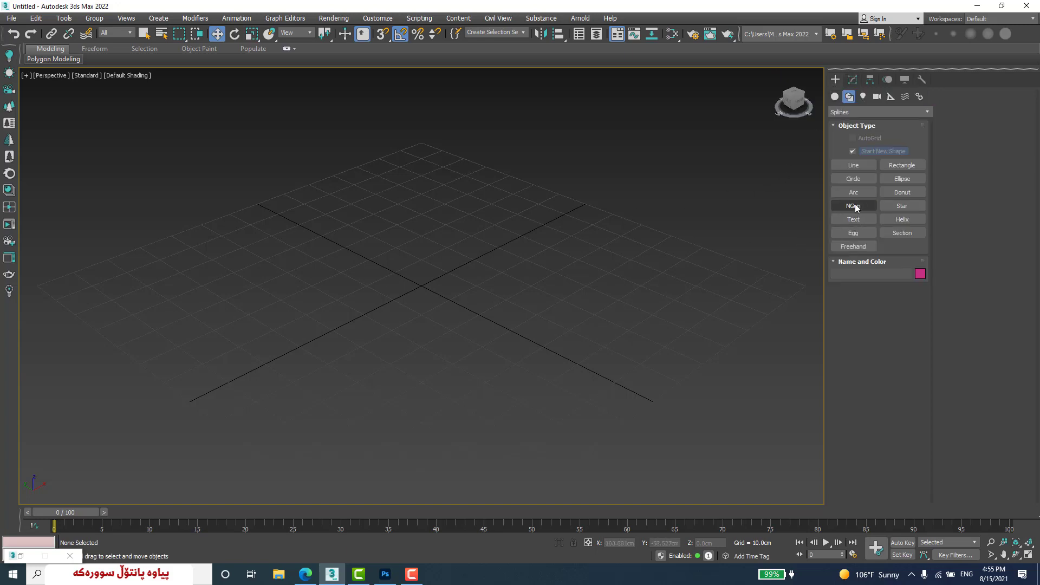
click(889, 190)
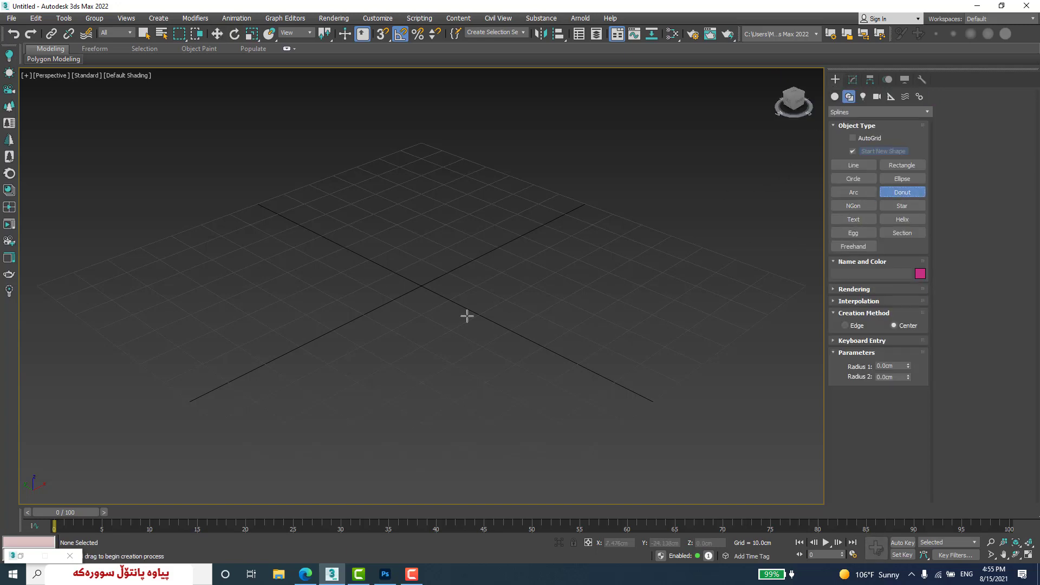
drag(416, 289, 661, 298)
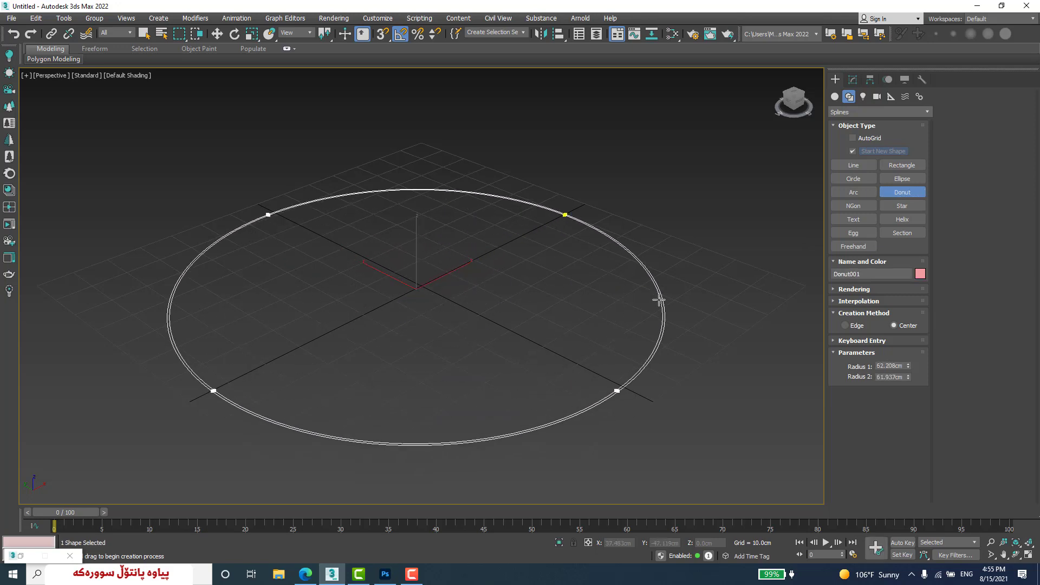
click(575, 296)
key(w)
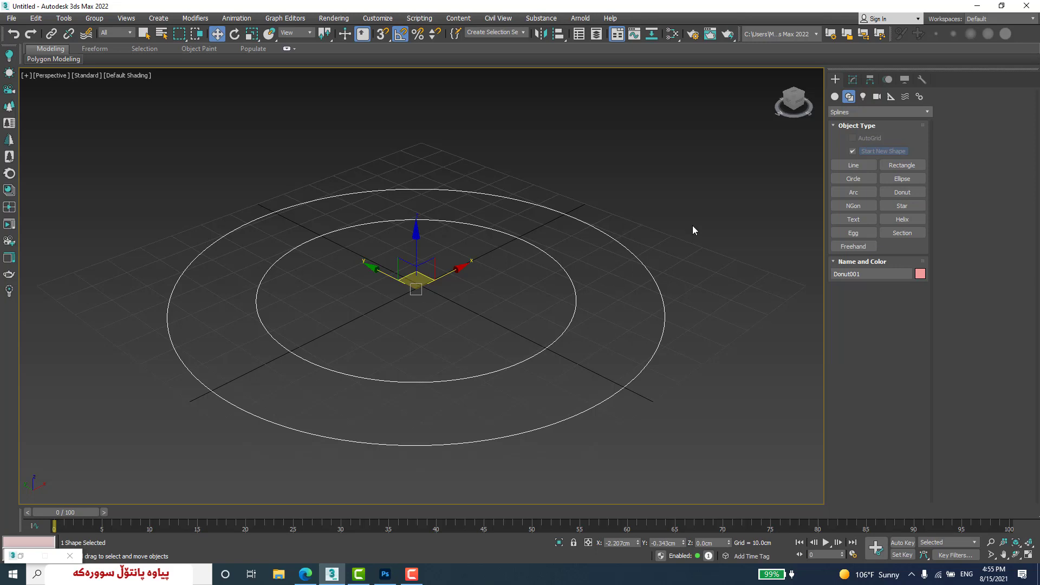
- Try a 26.5 cm Extrude modifier on the donut and remove it from the modifier stack
click(852, 79)
click(860, 108)
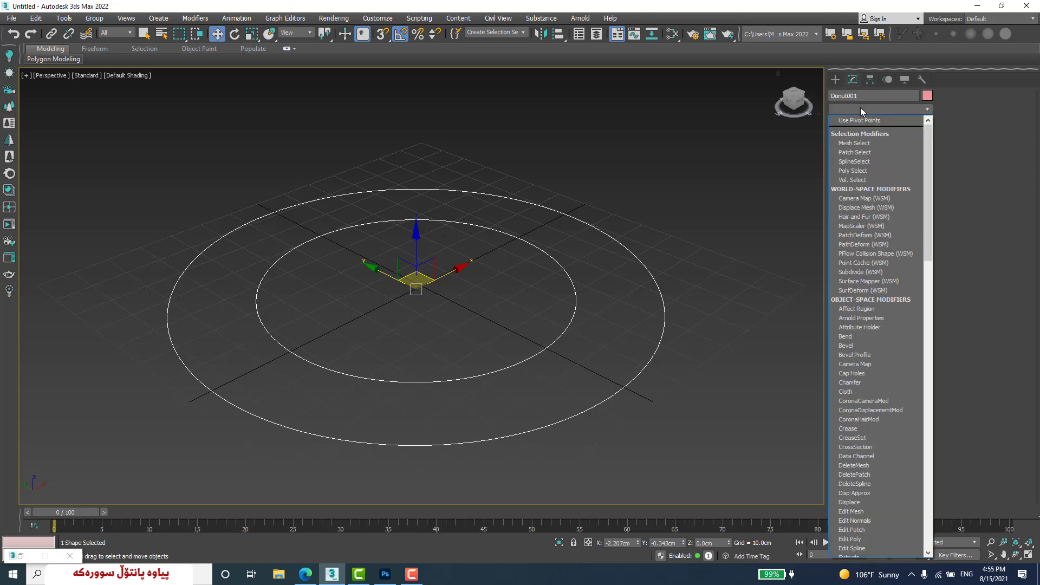
text(extrude)
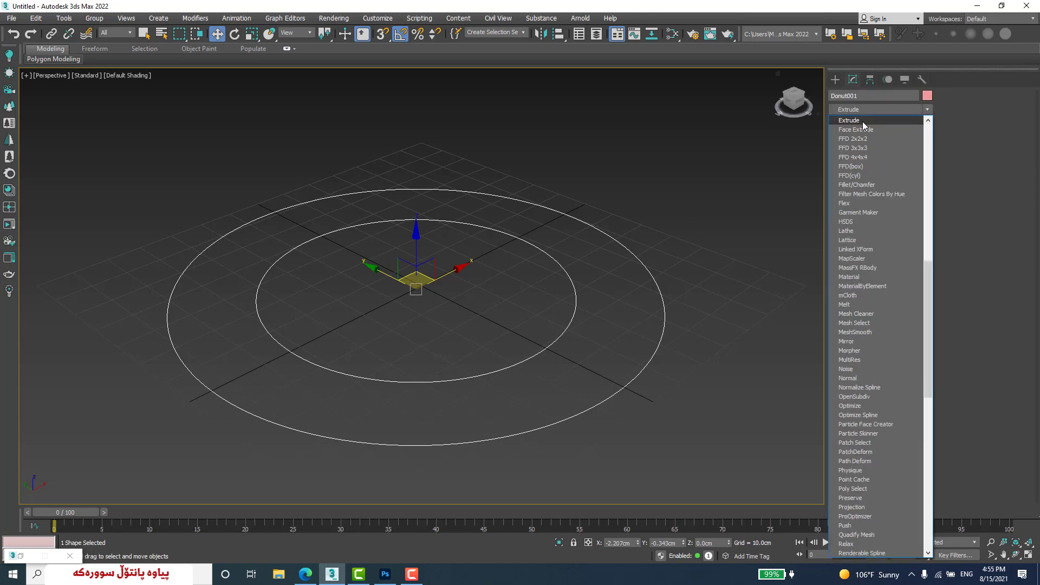
click(863, 123)
scroll(633, 231, down, 2)
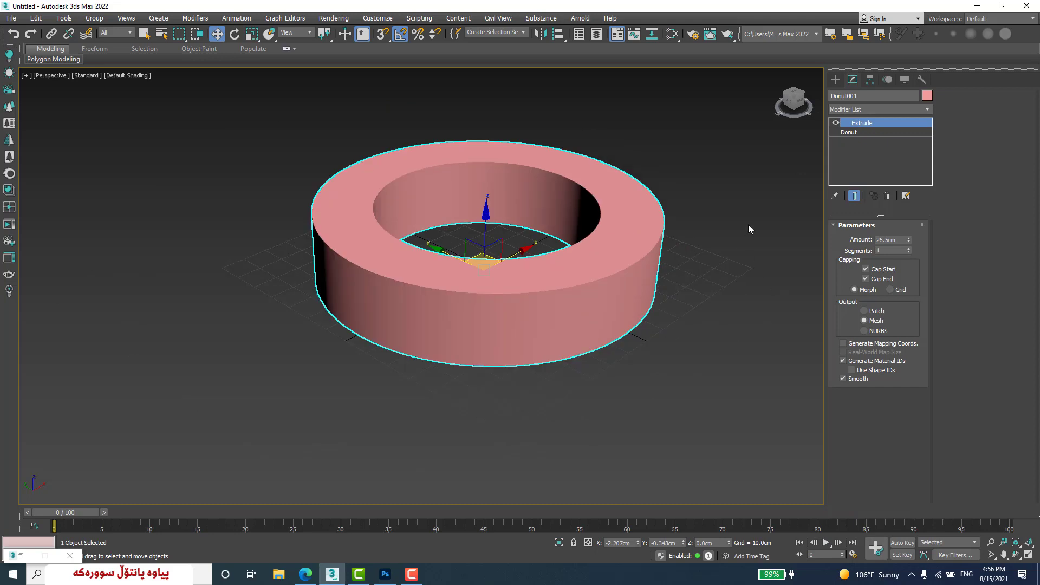
click(887, 197)
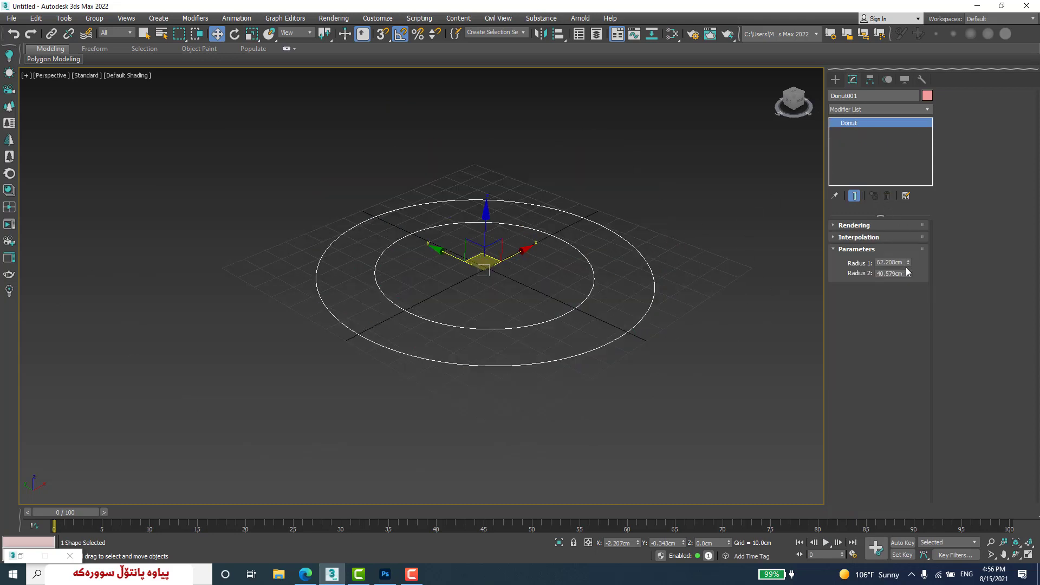
- Adjust the donut's Radius 1 to about 57.2 cm and Radius 2 to about 42.8 cm
mouse_move(909, 263)
mouse_down()
mouse_move(914, 284)
mouse_move(913, 252)
mouse_up()
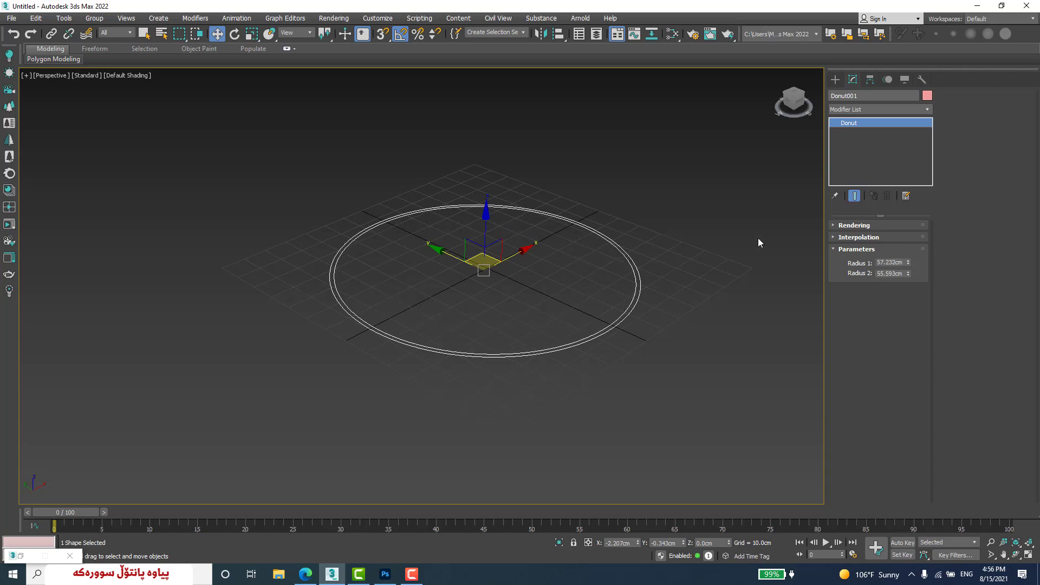
click(758, 243)
click(628, 272)
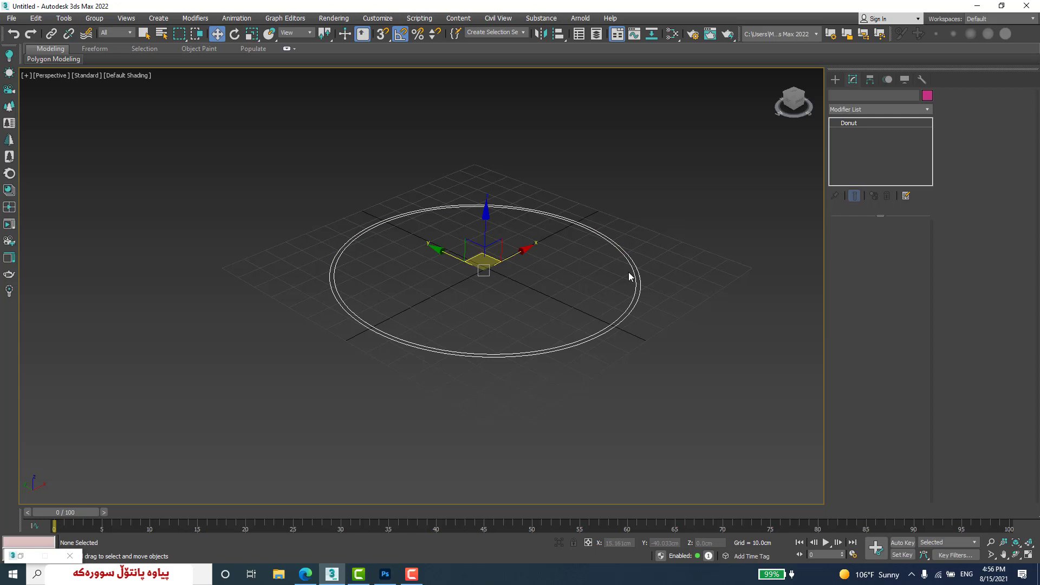
click(849, 110)
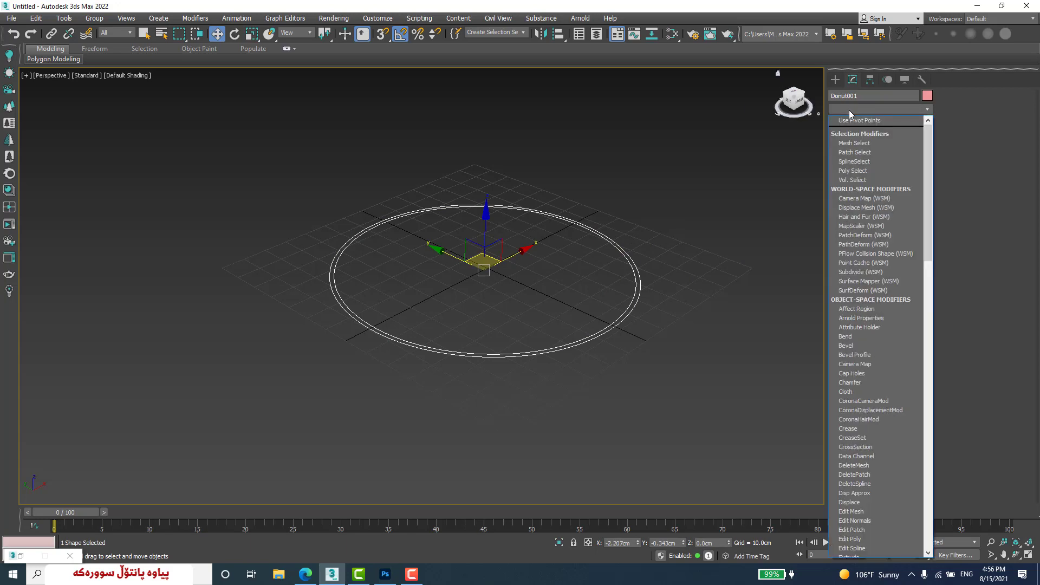
key(e)
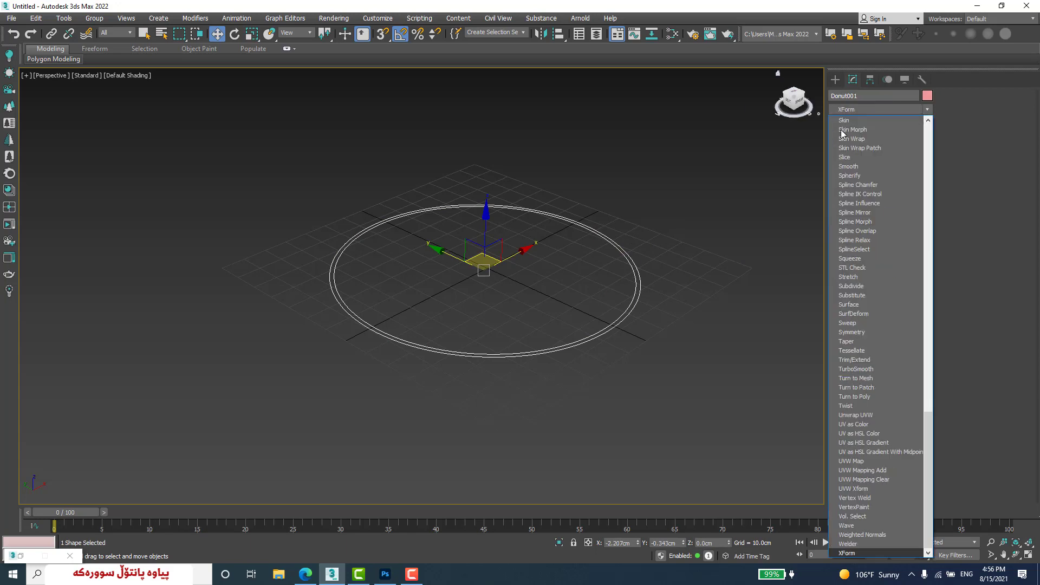
click(849, 110)
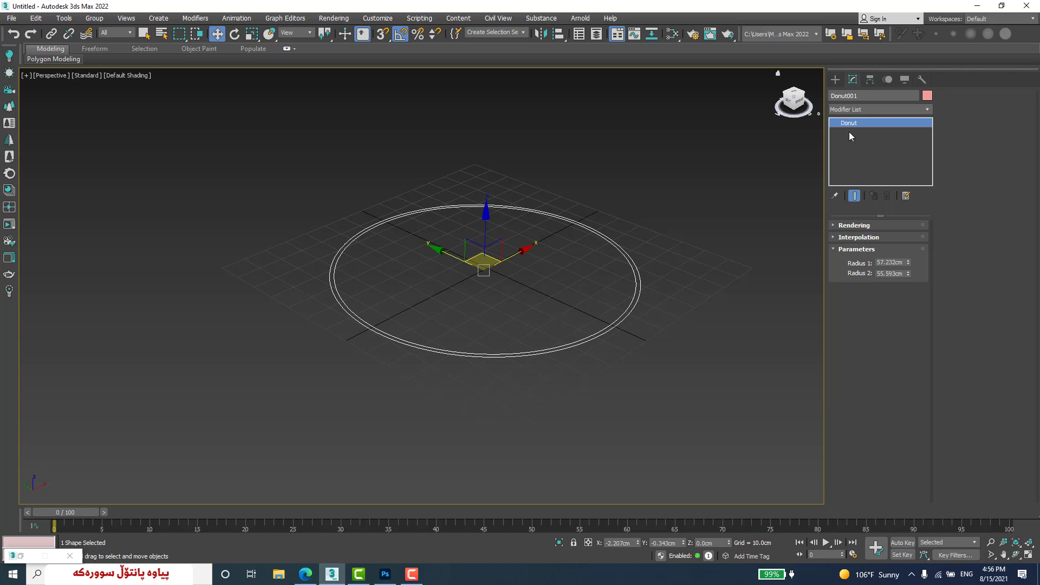
drag(908, 274, 909, 278)
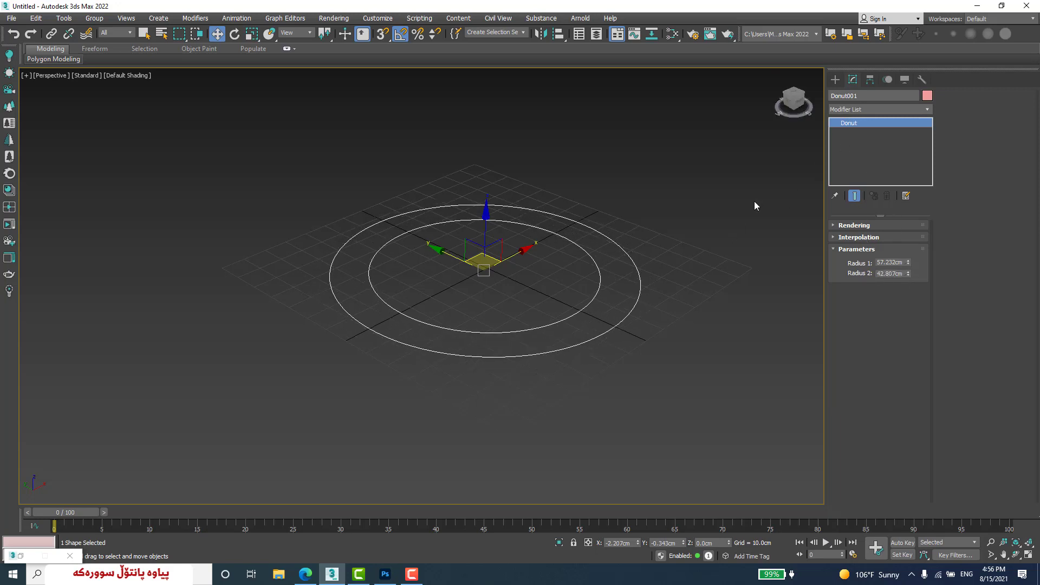
- Apply Edit Spline to the donut and switch to vertex level
click(861, 110)
scroll(861, 110, down, 10)
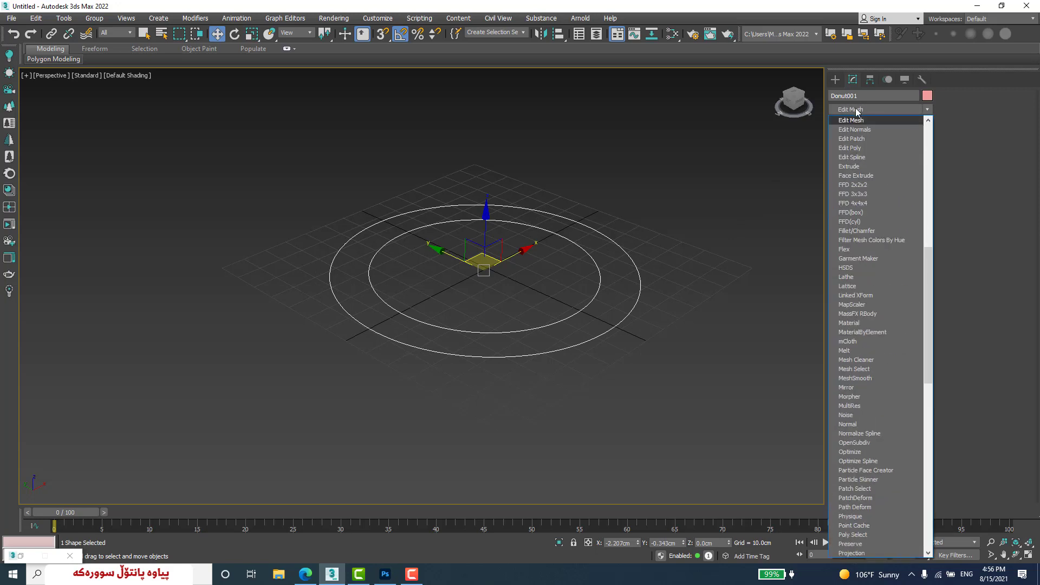
click(854, 157)
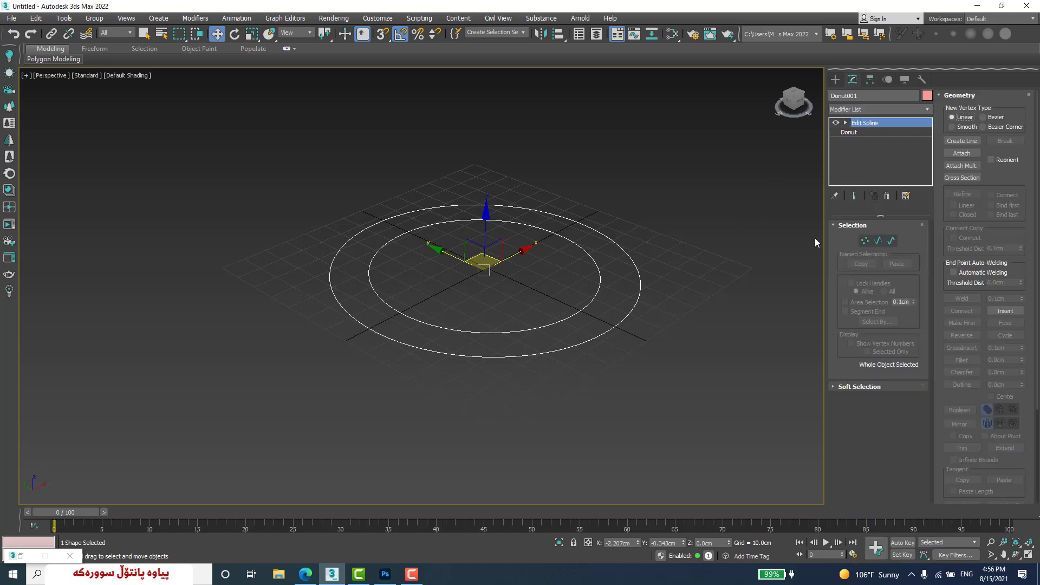
click(864, 241)
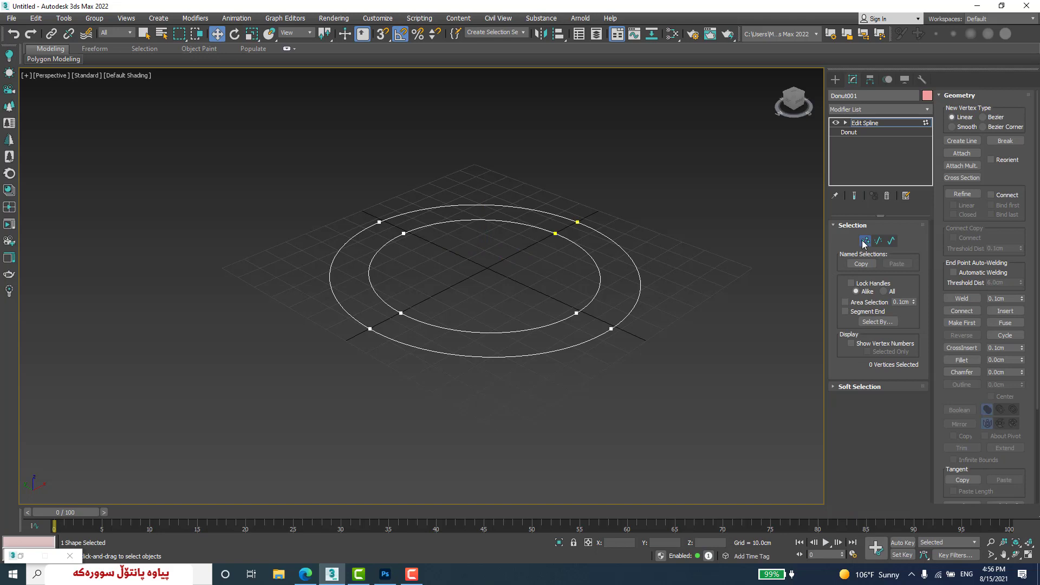
alt+middle_drag(686, 242, 528, 244)
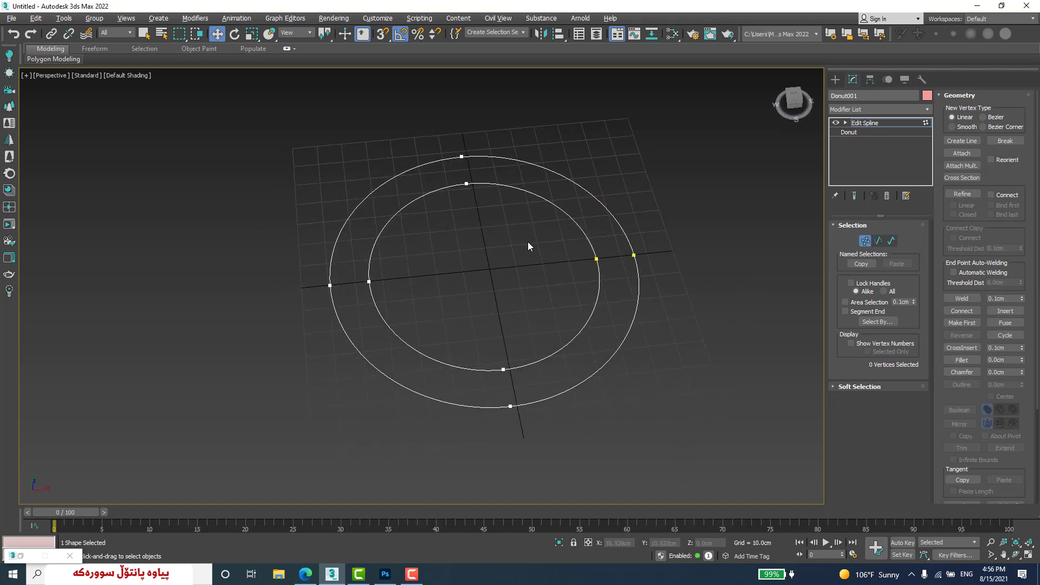
- Stretch the donut's two positive-X vertices outward along X and pull the inner one back to about X 57.5 cm
drag(614, 291, 788, 240)
click(677, 239)
click(718, 250)
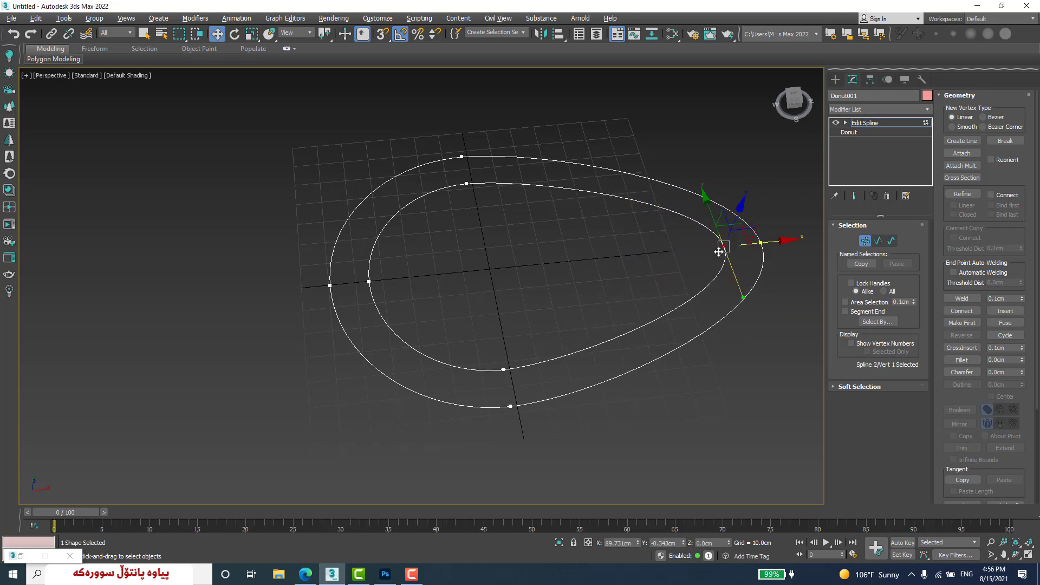
drag(719, 251, 677, 250)
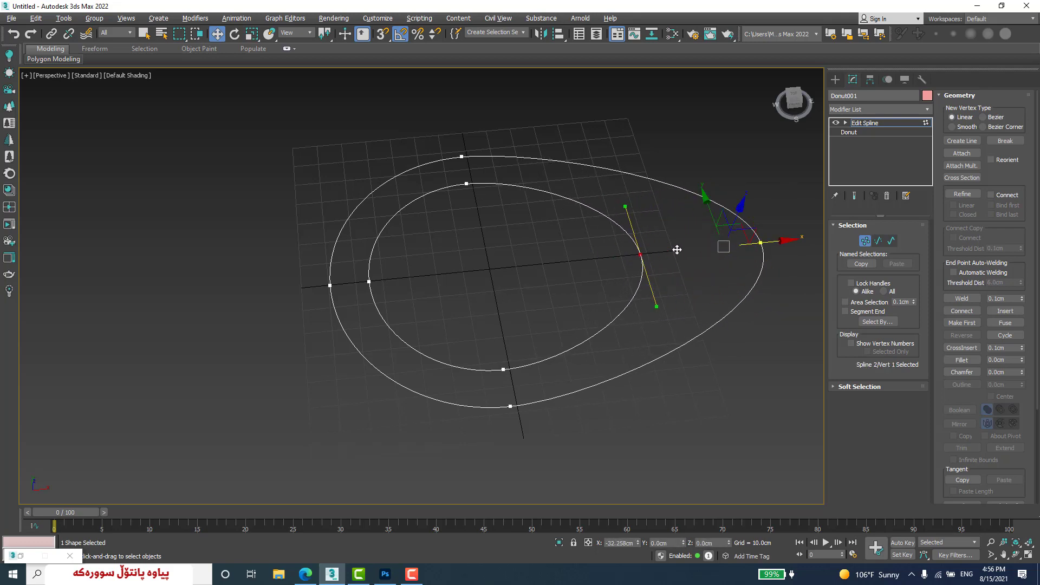
- Try the Smooth and Corner vertex types on the donut's inner positive-X vertex
click(579, 251)
scroll(579, 251, down, 3)
middle_drag(550, 272, 410, 364)
scroll(445, 260, up, 3)
drag(486, 381, 484, 382)
right_click(494, 362)
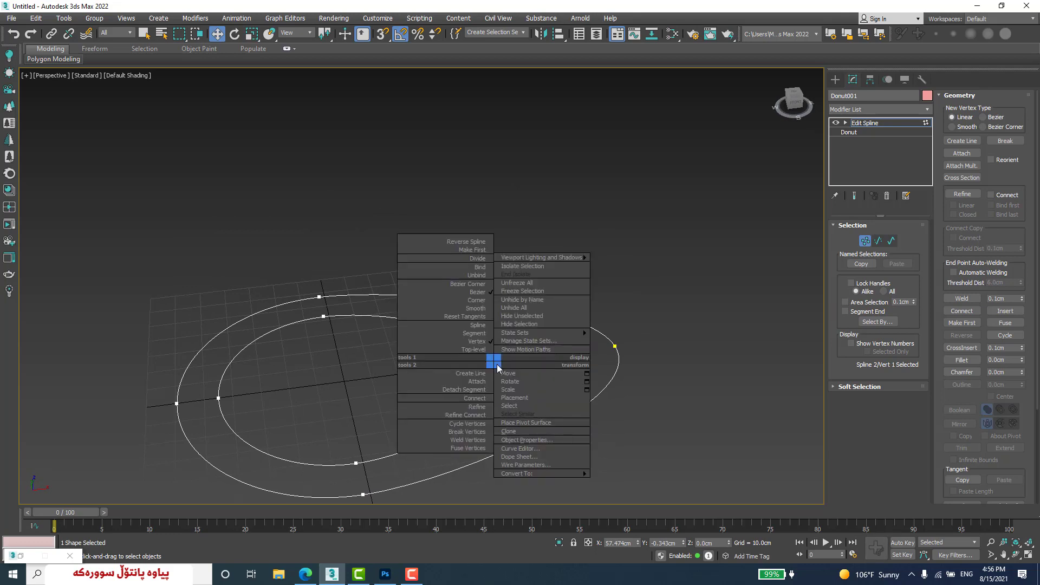
click(479, 301)
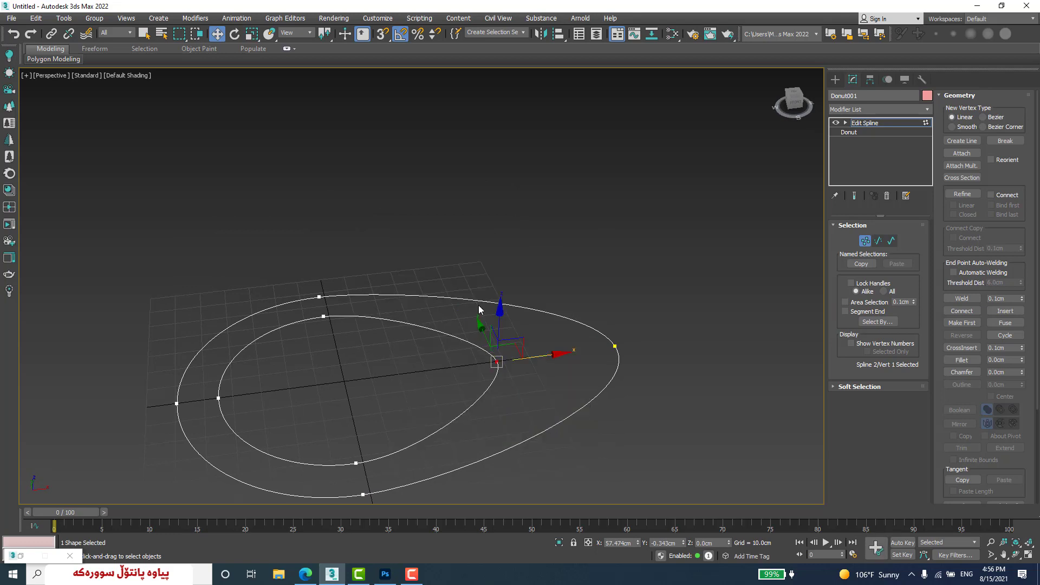
right_click(497, 360)
right_click(490, 362)
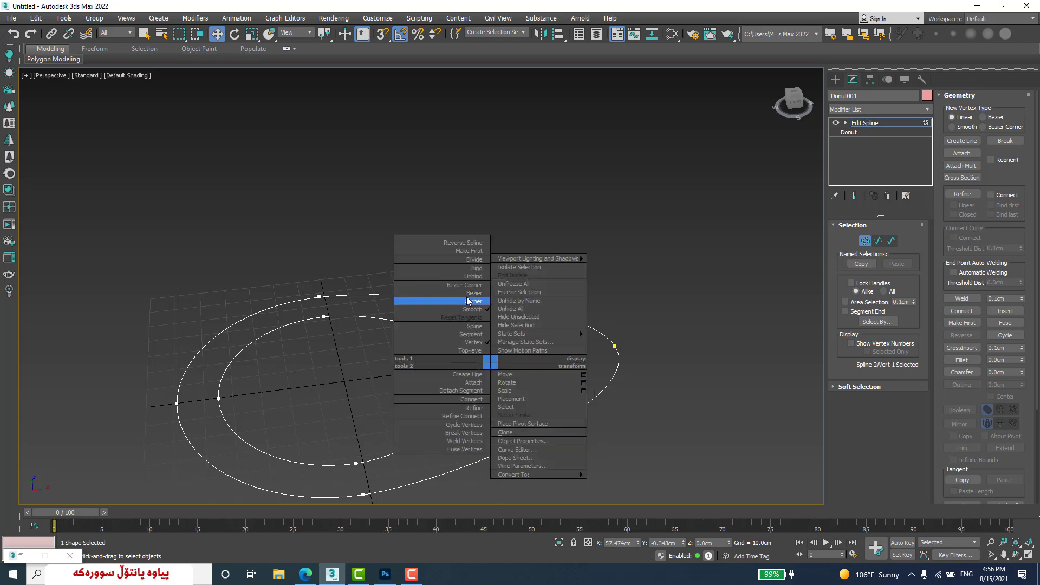
click(468, 298)
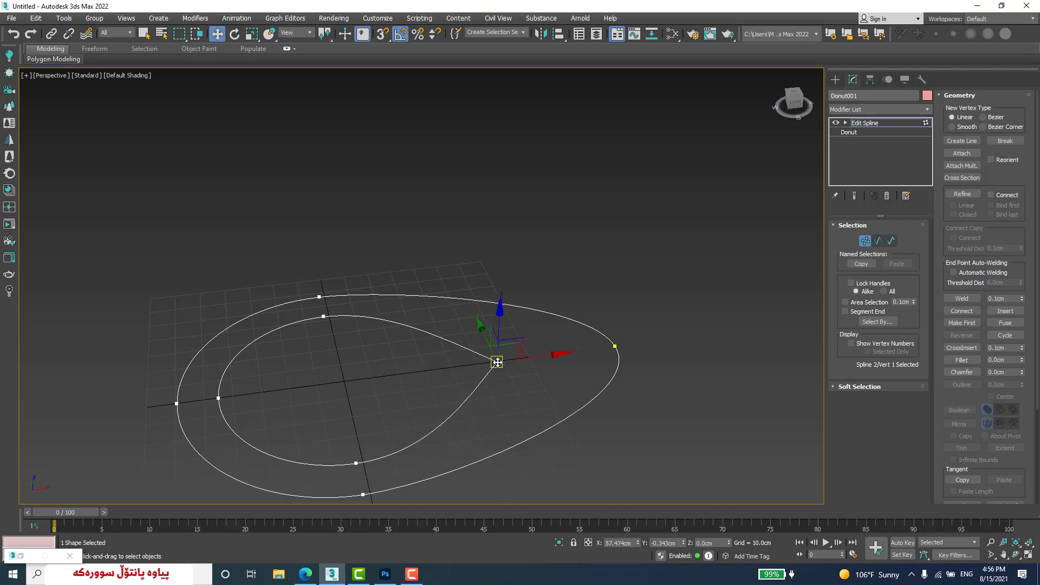
- Convert the inner positive-X vertex to Bezier Corner and swing both tangent handles outward independently, then deselect it
right_click(494, 359)
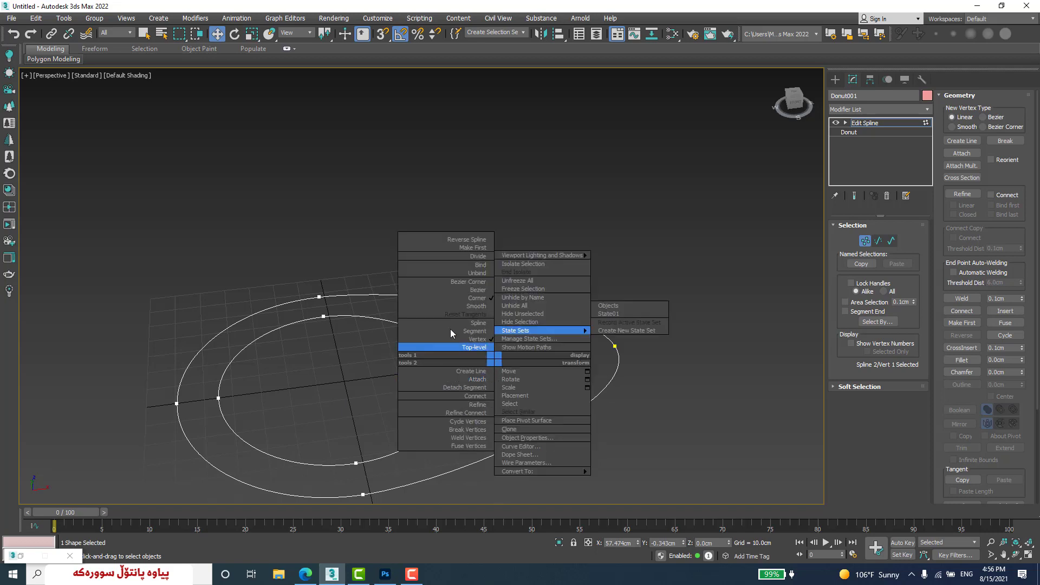
click(479, 282)
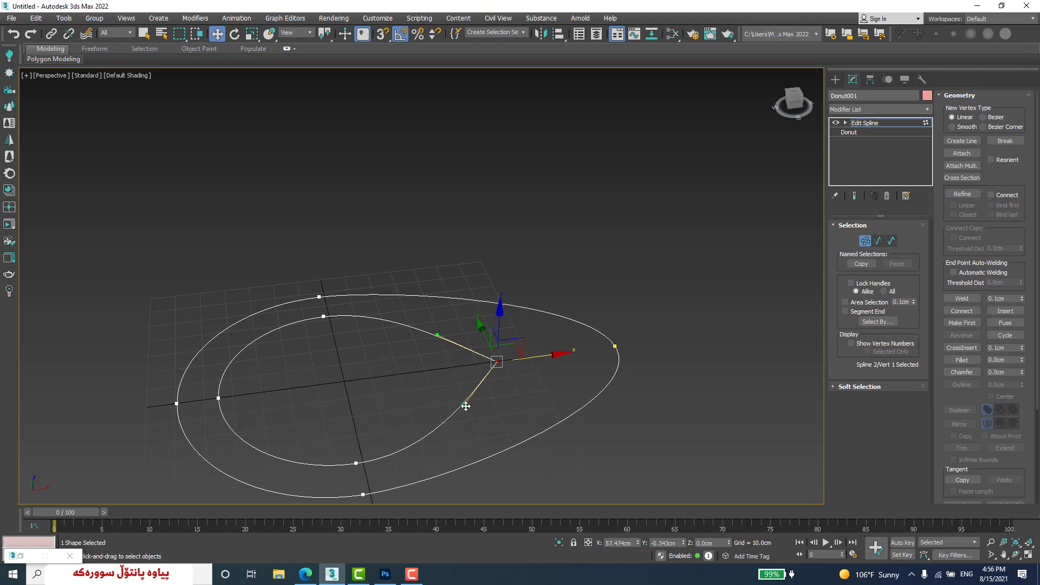
drag(464, 404, 504, 398)
drag(438, 335, 489, 298)
click(561, 234)
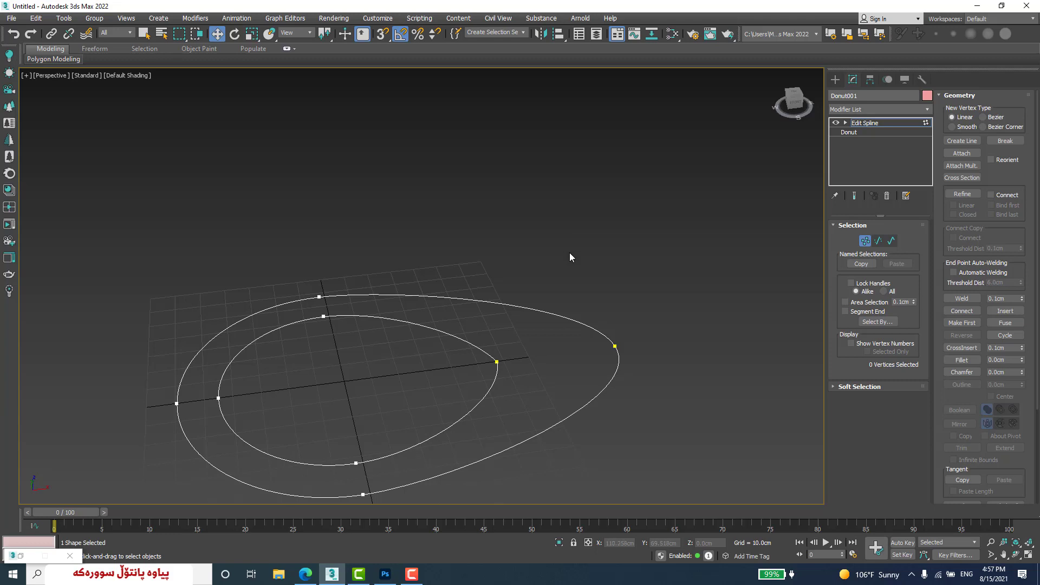
- Apply an Extrude modifier of 26.5 cm to the edited donut spline and view the solid from a lower angle
click(878, 110)
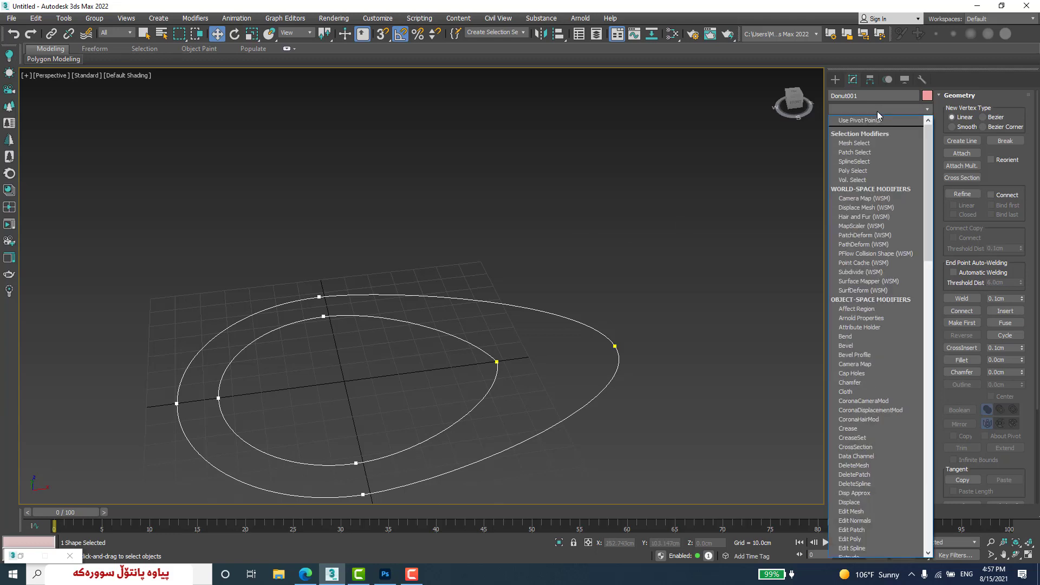
key(e)
key(x)
click(866, 118)
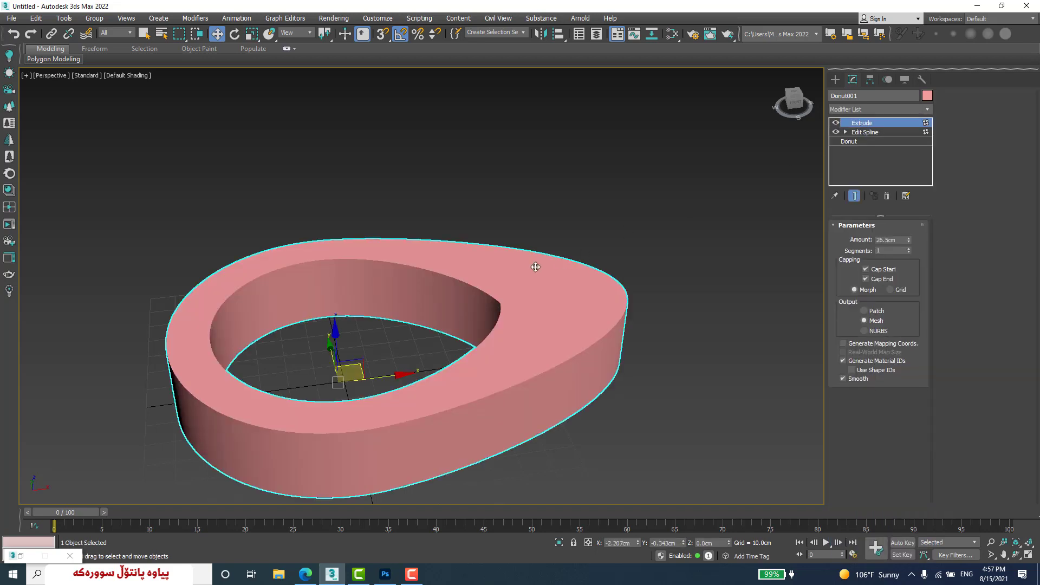
click(607, 200)
alt+middle_drag(607, 201, 599, 455)
click(550, 380)
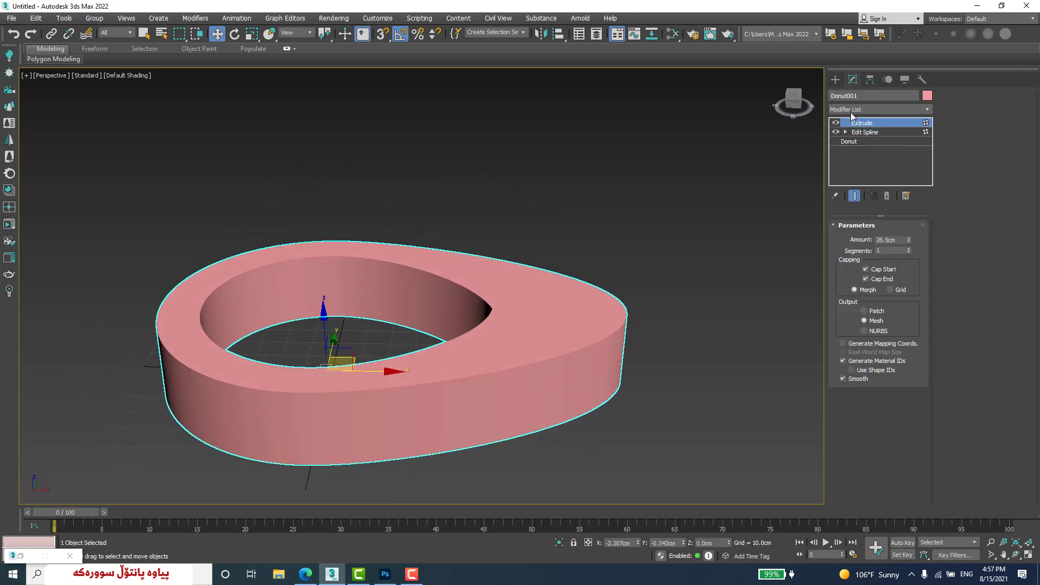
- Try a TurboSmooth modifier on the extruded donut and remove it from the modifier stack
click(852, 110)
text(tu)
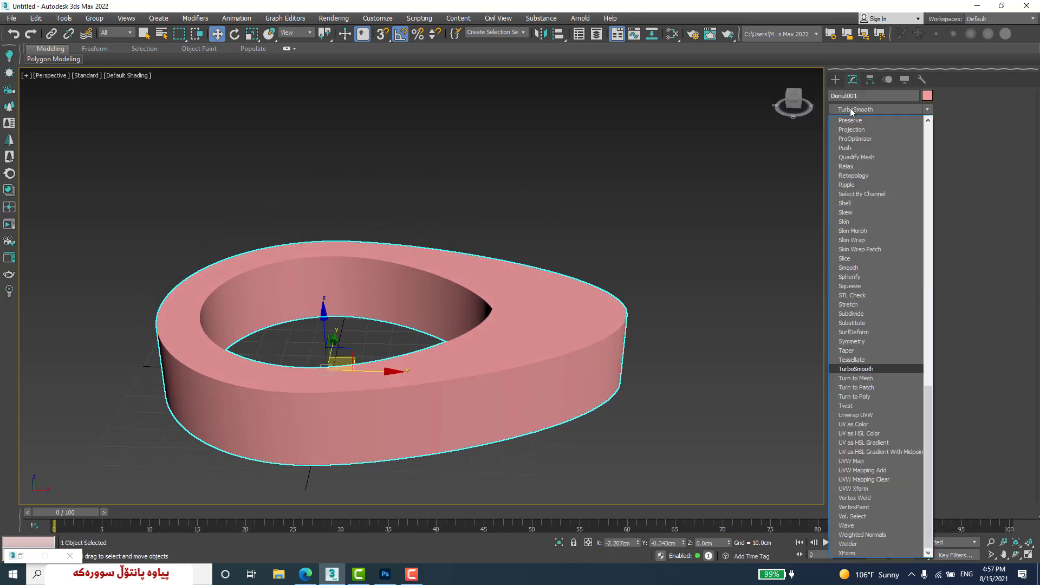
click(873, 371)
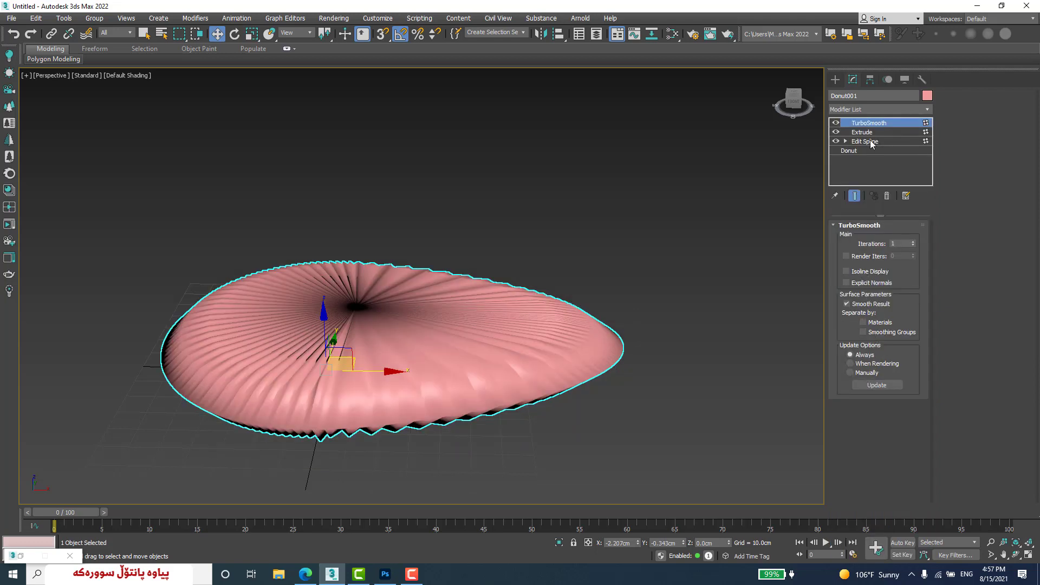
click(886, 198)
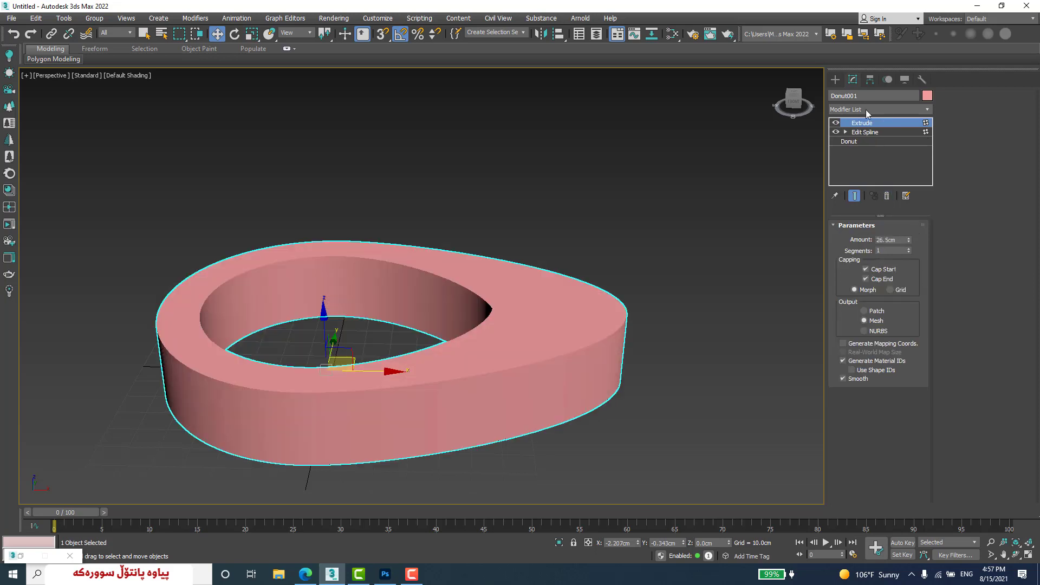
- Add a Smooth modifier above the Extrude, enable Auto Smooth and inspect the side surfaces up close
click(866, 109)
text(sm)
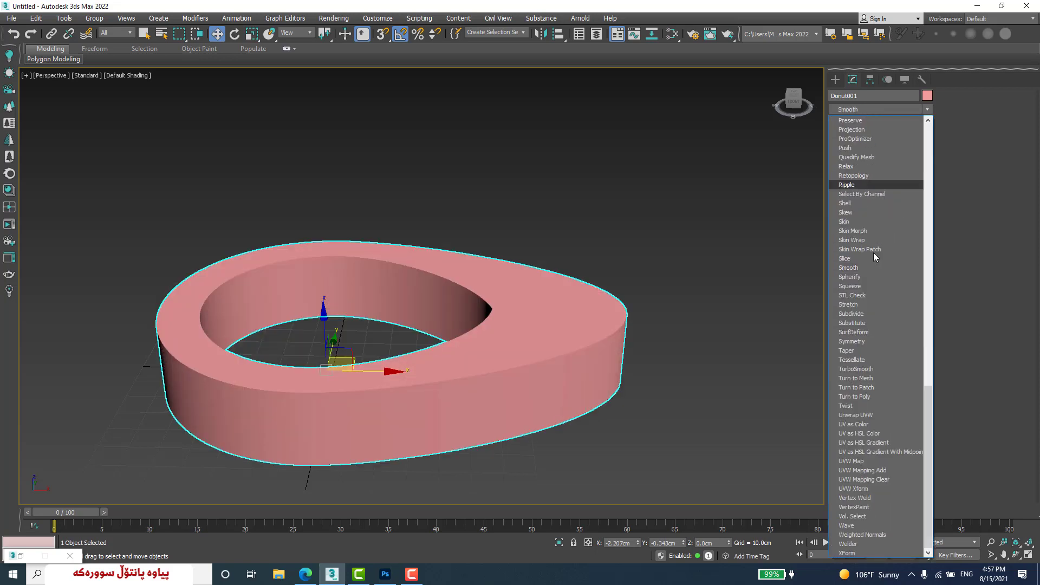
click(856, 268)
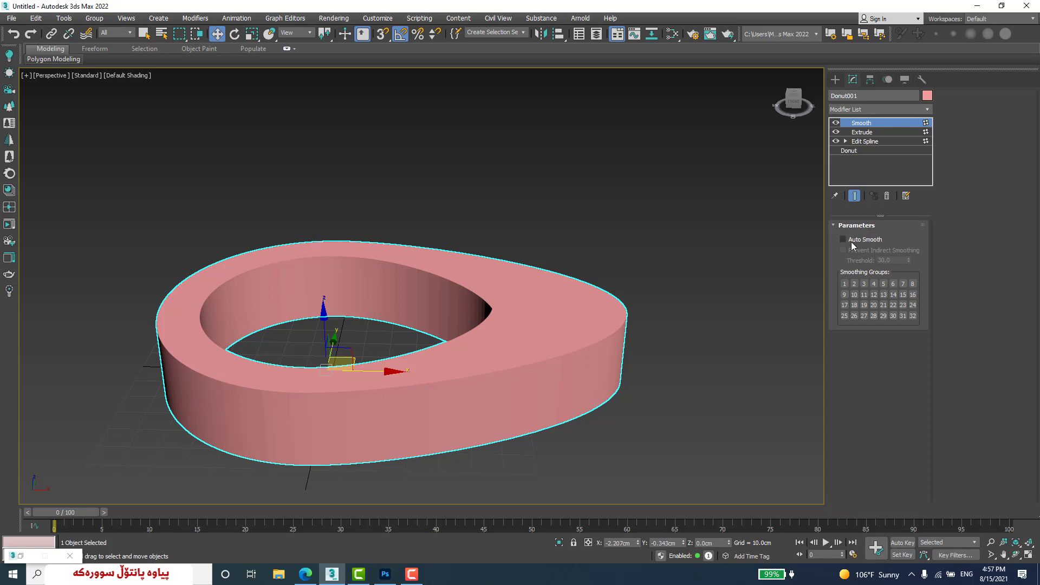
click(850, 240)
scroll(511, 353, up, 5)
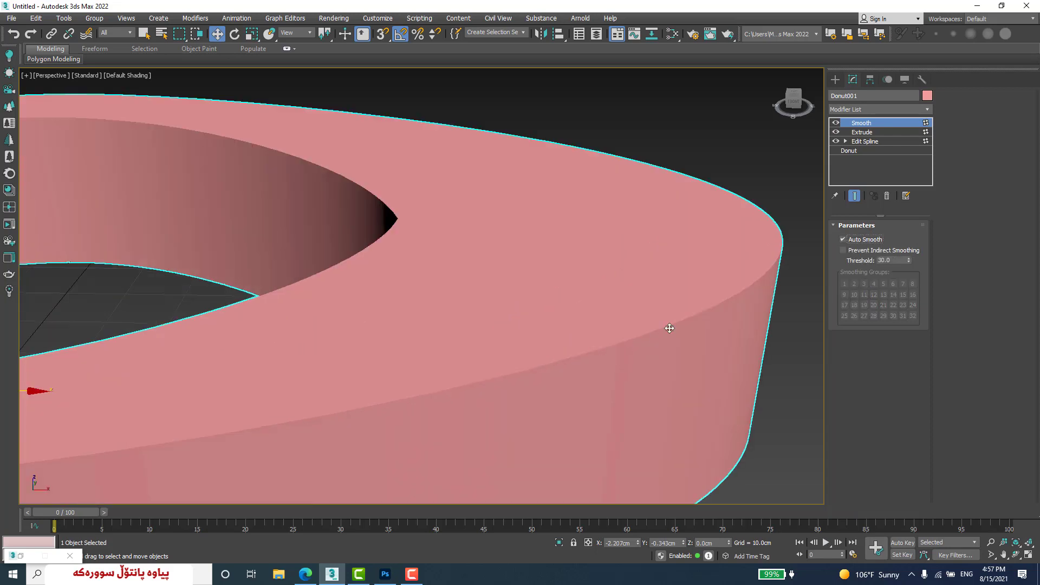
scroll(704, 336, down, 5)
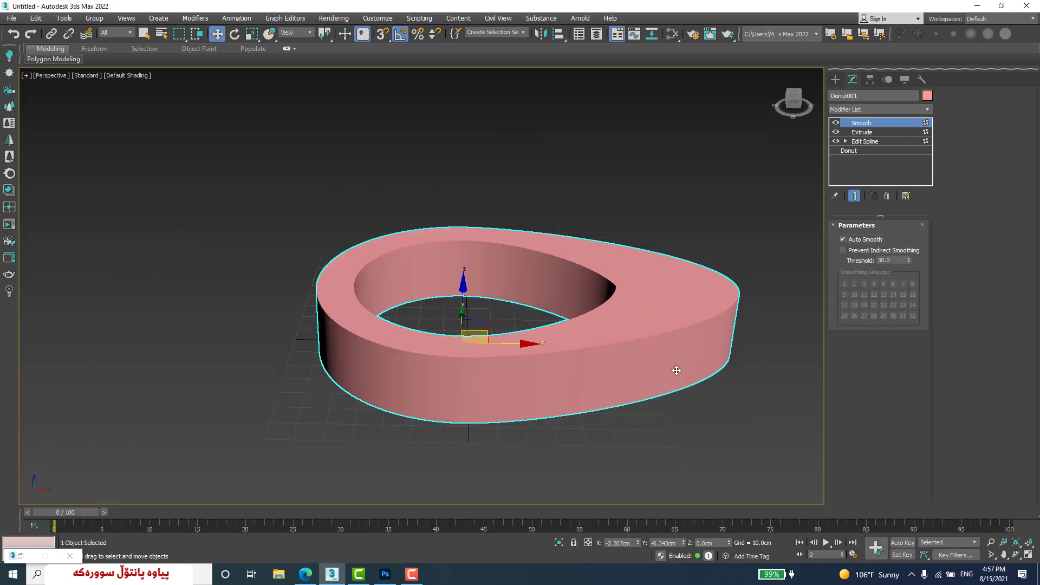
- Disable Auto Smooth, try individual smoothing groups such as 2 and 21, and remove the Smooth modifier
click(843, 240)
click(854, 283)
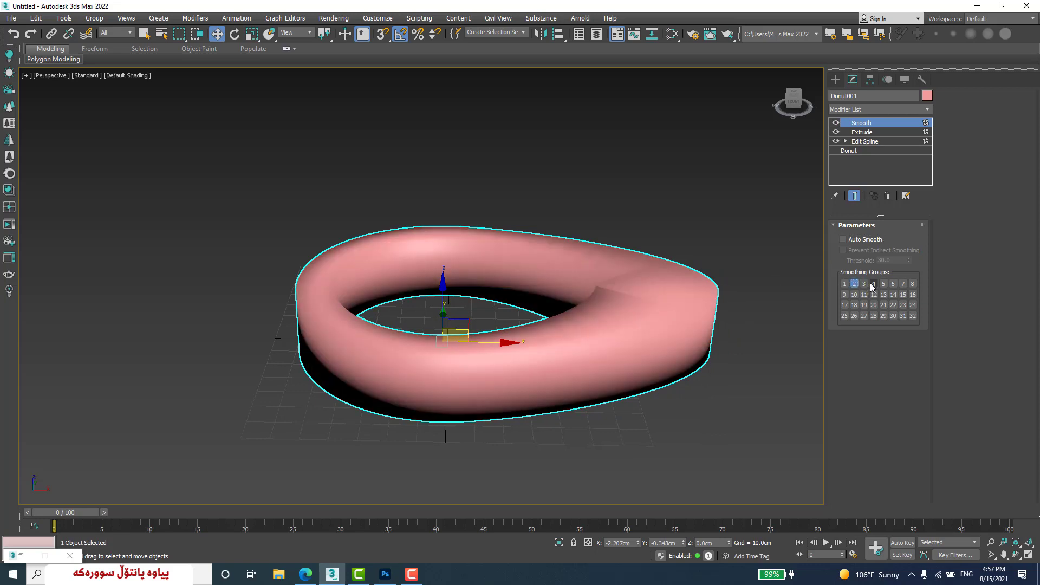
click(874, 285)
click(889, 284)
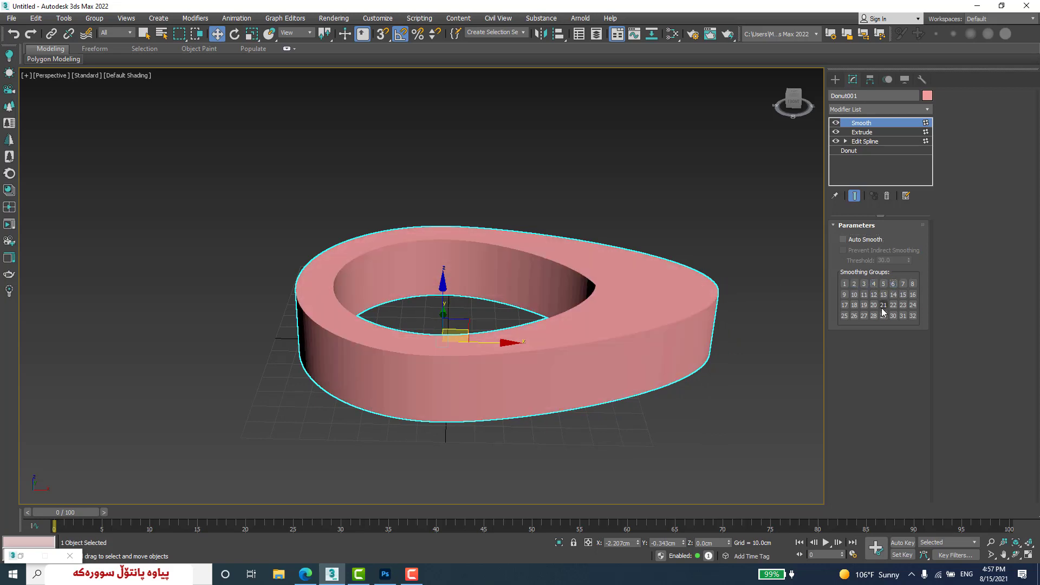
click(883, 305)
click(882, 305)
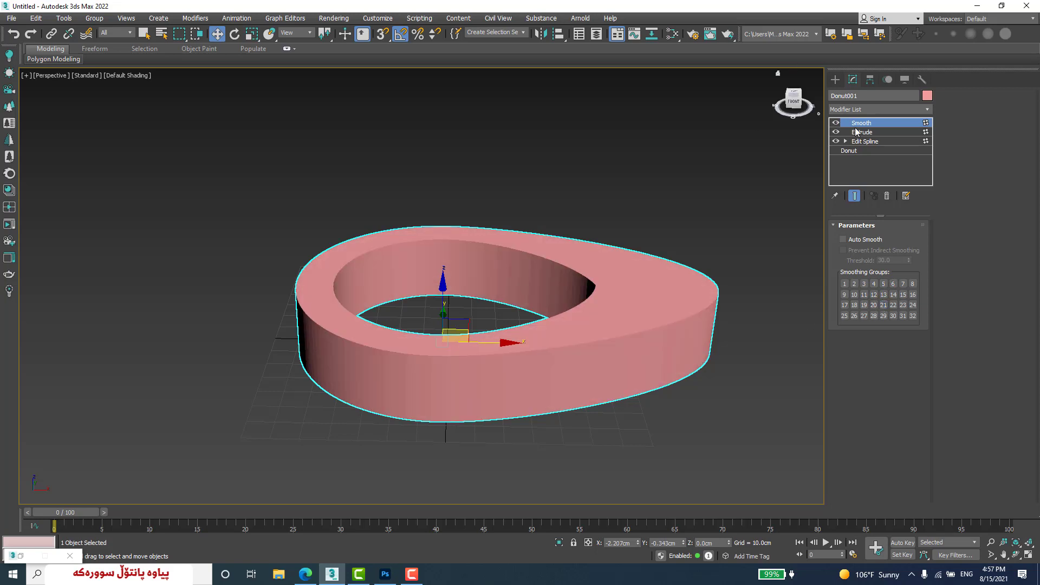
click(887, 195)
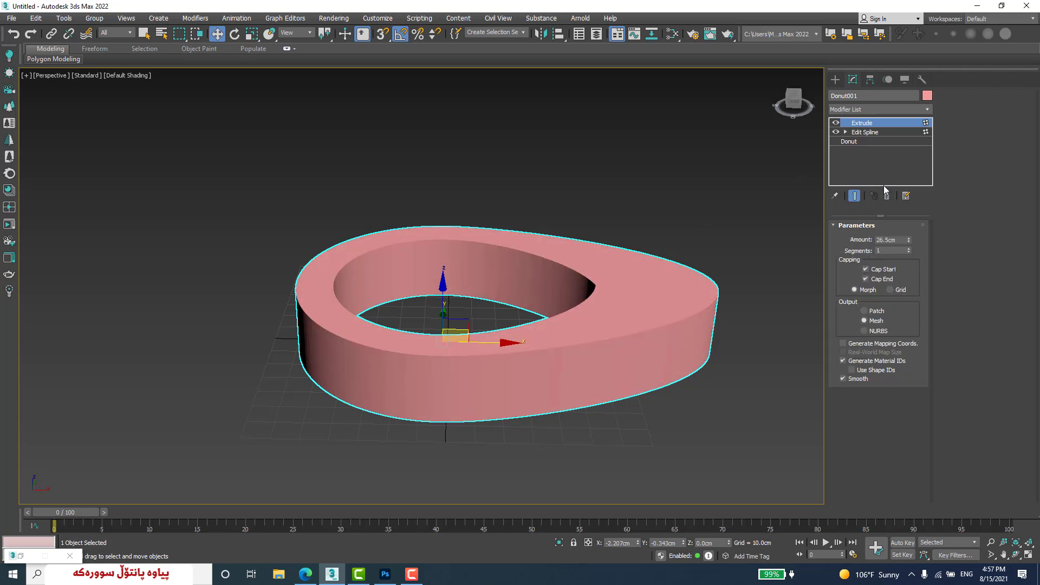
- Deselect the extruded donut and return to the spline shape creation tools
click(681, 223)
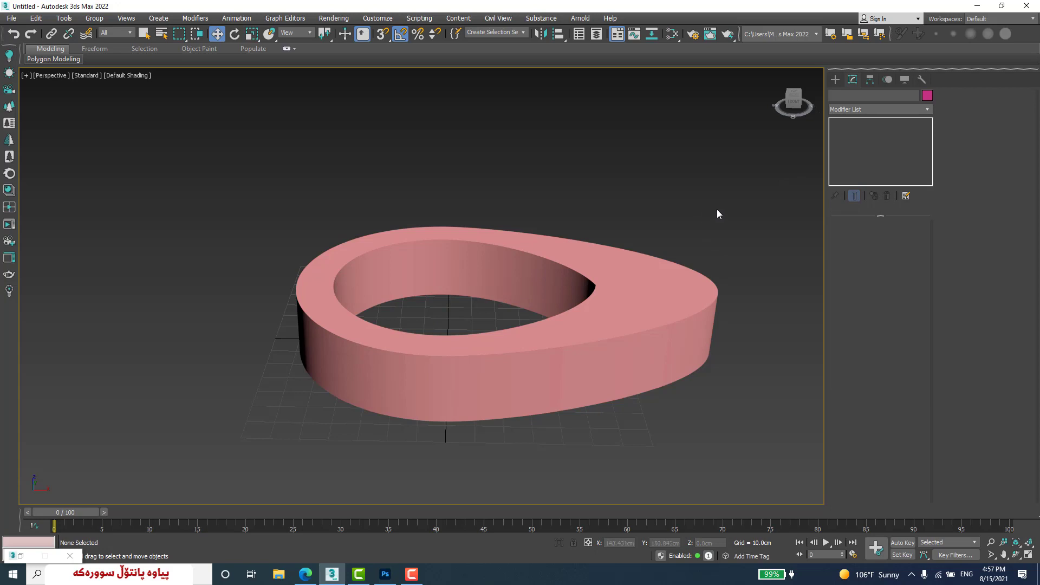
scroll(716, 214, down, 3)
middle_drag(708, 233, 494, 279)
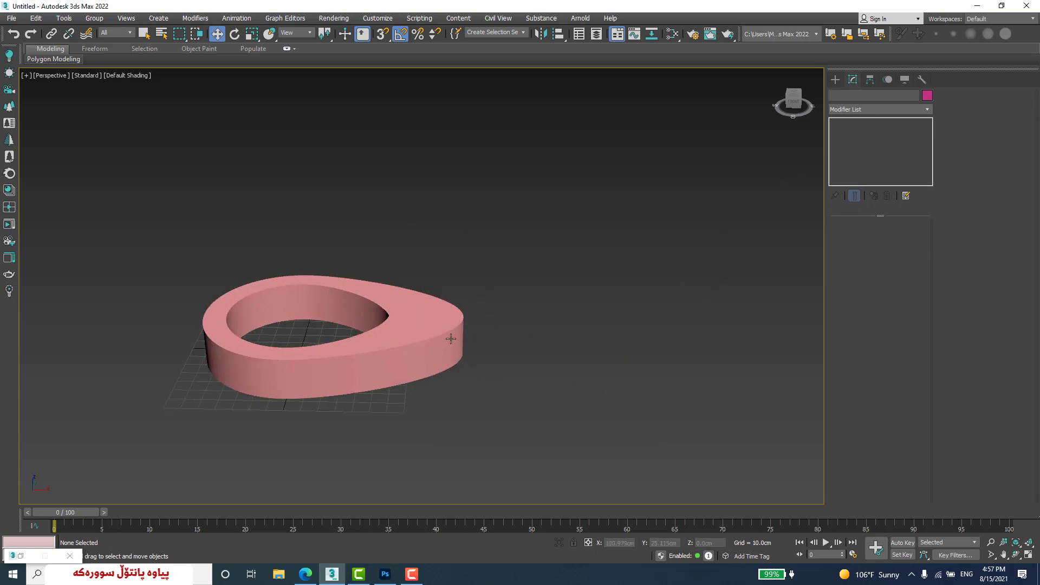
middle_drag(388, 359, 506, 374)
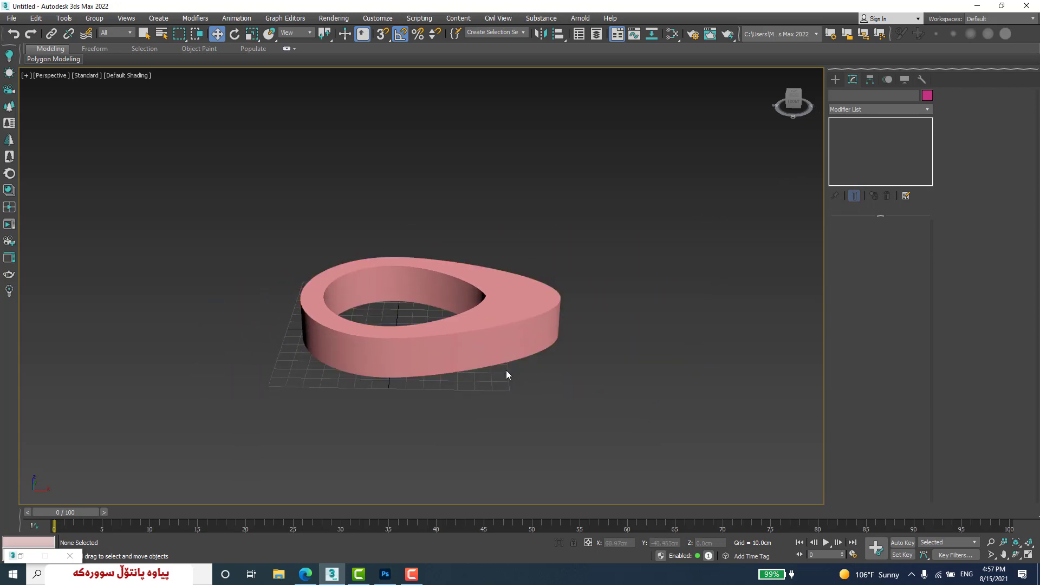
click(833, 82)
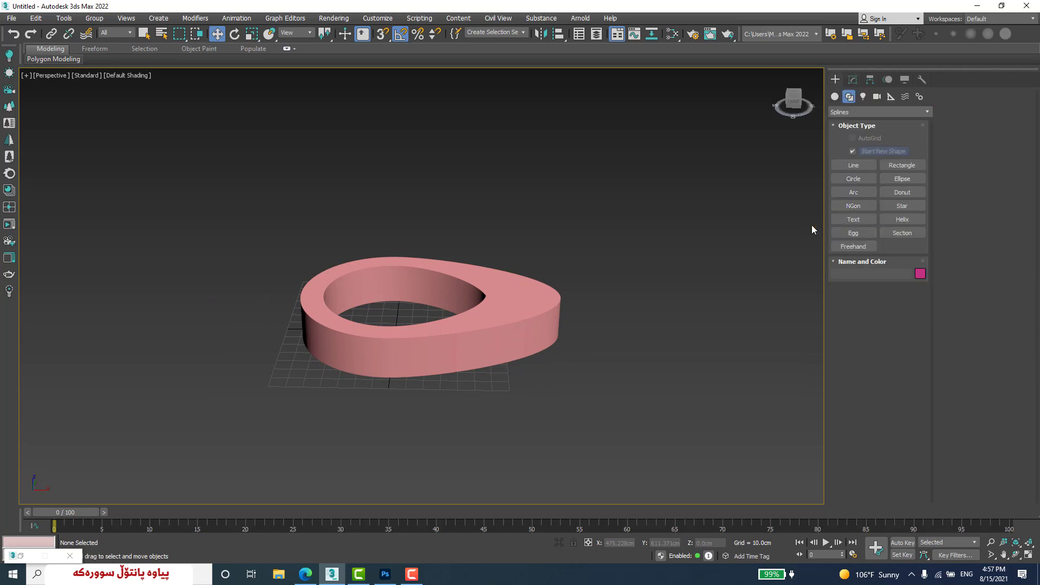